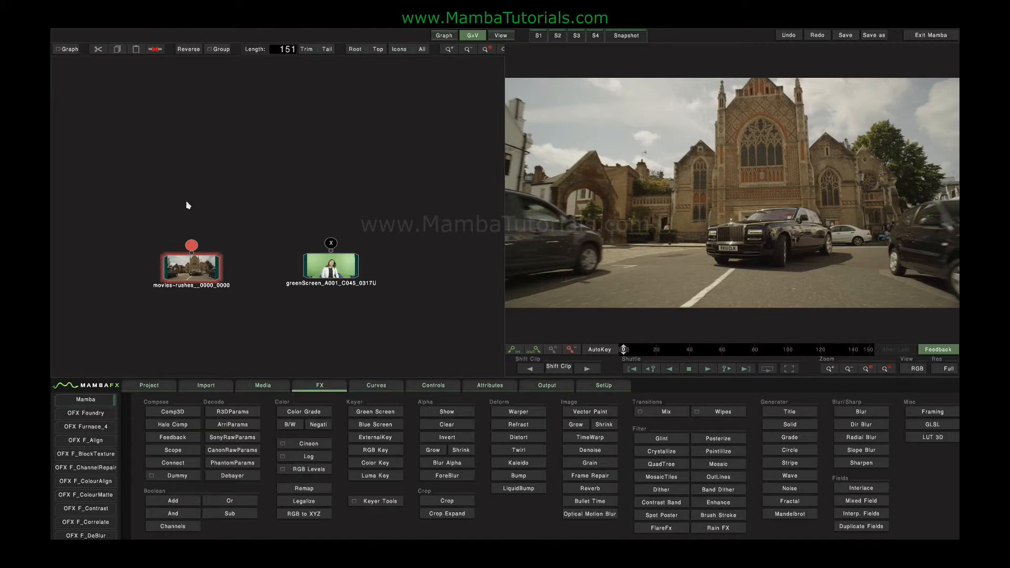
Select the greenScreen clip node and attach a Green Screen keyer from the Keyer effects
{"action": "left_click", "coordinate": [303, 260]}
{"action": "left_click", "coordinate": [375, 413]}
Key out the green background at tolerance 3.711 and softness 8.789, checking the alpha matte
{"action": "double_click", "coordinate": [337, 226]}
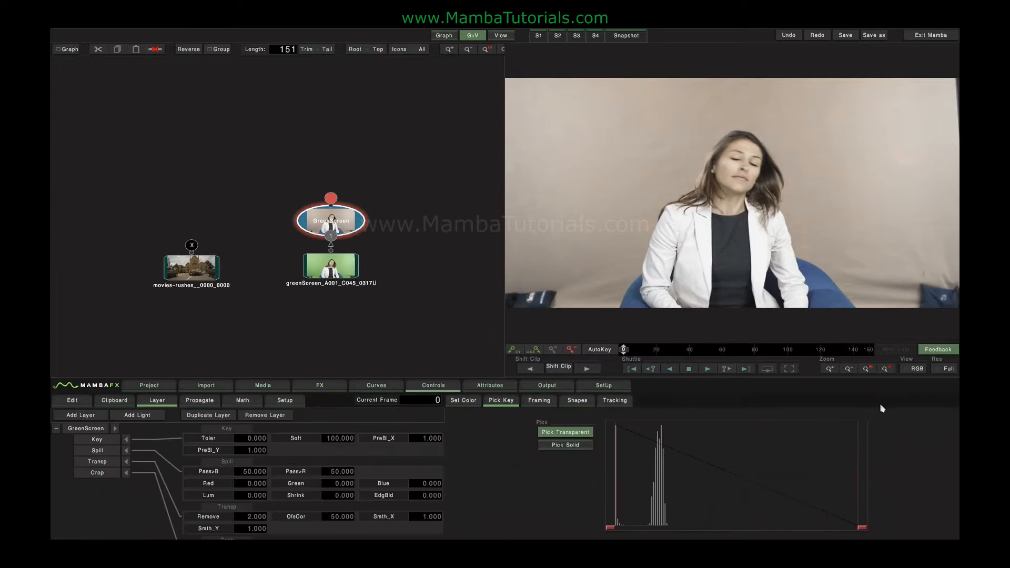
{"action": "left_click", "coordinate": [905, 365]}
{"action": "left_click_drag", "start_coordinate": [853, 530], "coordinate": [619, 529]}
{"action": "left_click", "coordinate": [916, 368]}
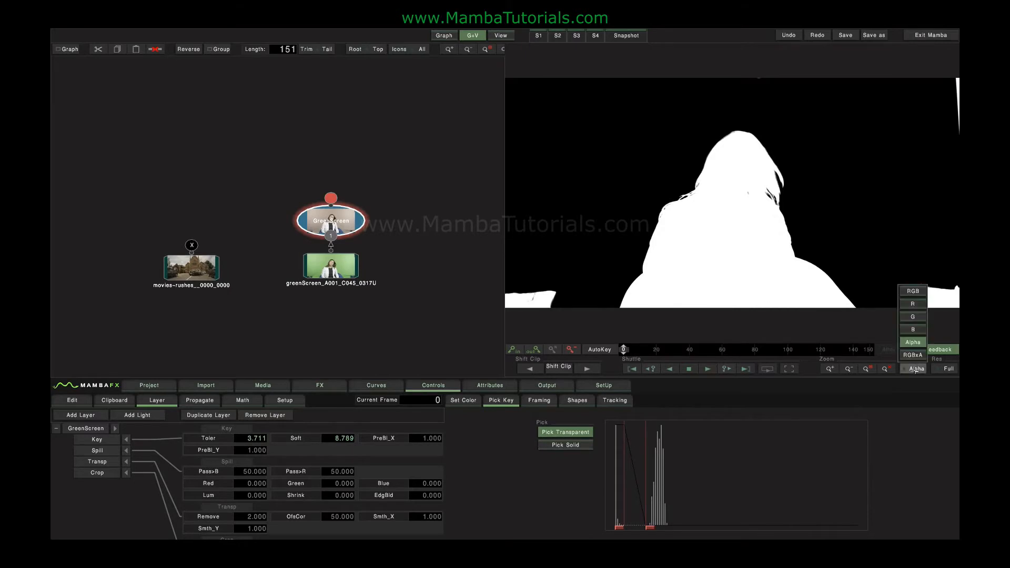
{"action": "left_click", "coordinate": [913, 291]}
Join the church plate and the keyed clip in a new Comp3D node
{"action": "left_click_drag", "start_coordinate": [149, 172], "coordinate": [383, 289]}
{"action": "left_click", "coordinate": [319, 385]}
{"action": "left_click", "coordinate": [173, 411]}
{"action": "mouse_move", "coordinate": [273, 187]}
{"action": "left_mouse_down"}
{"action": "mouse_move", "coordinate": [272, 162]}
{"action": "mouse_move", "coordinate": [289, 199]}
{"action": "mouse_move", "coordinate": [279, 185]}
{"action": "left_mouse_up"}
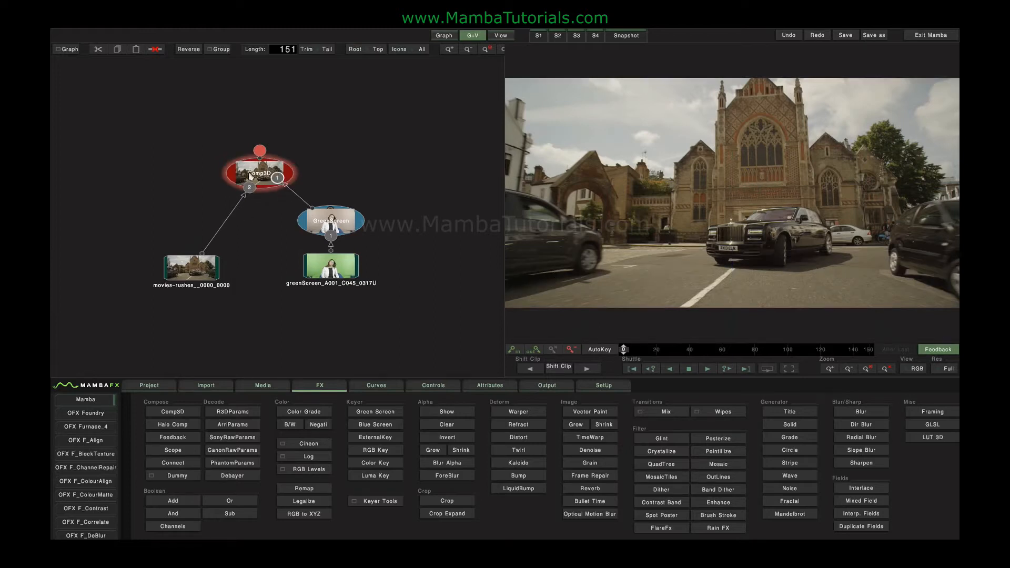
Feed the keyed clip into Comp3D's second input and inspect the Background parameters
{"action": "left_click", "coordinate": [250, 174]}
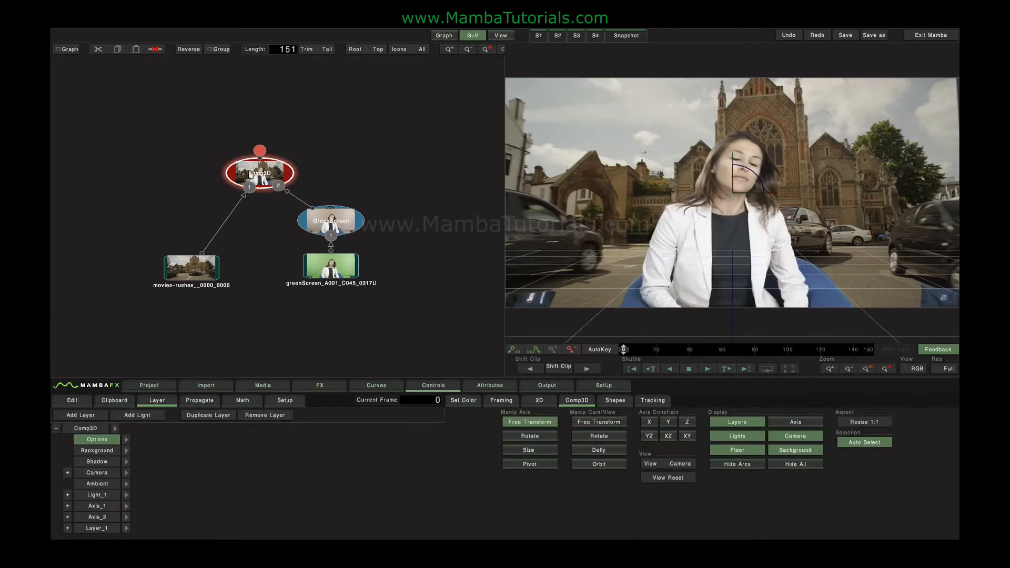
{"action": "left_click_drag", "start_coordinate": [259, 173], "coordinate": [255, 163]}
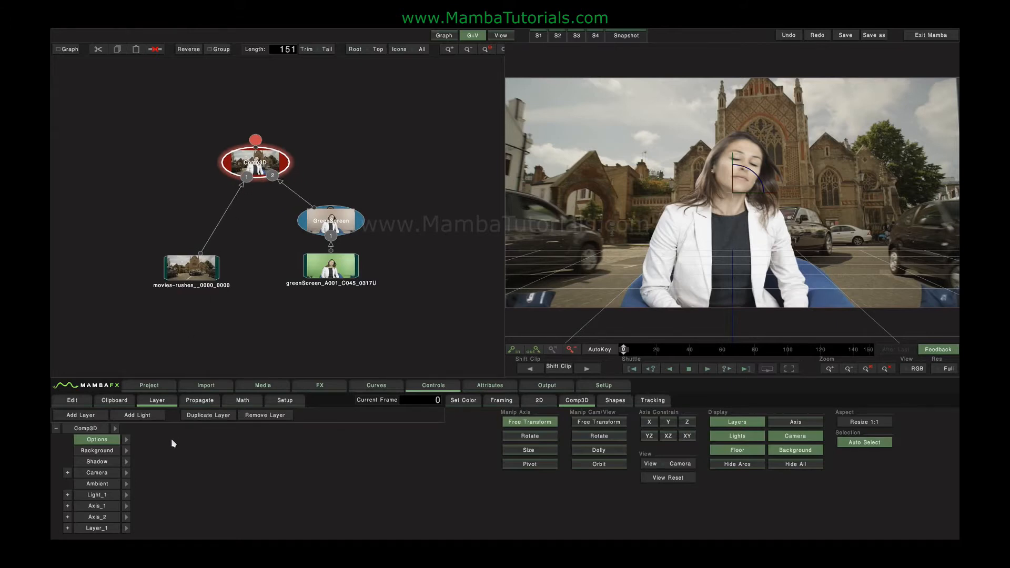
{"action": "left_click", "coordinate": [96, 450]}
{"action": "left_click", "coordinate": [127, 451]}
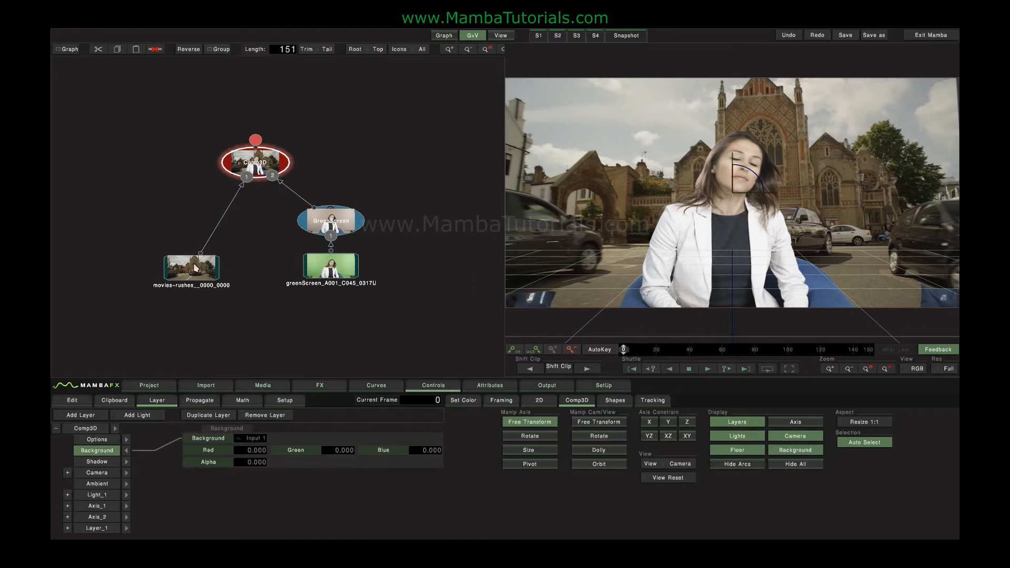
{"action": "left_click", "coordinate": [126, 450]}
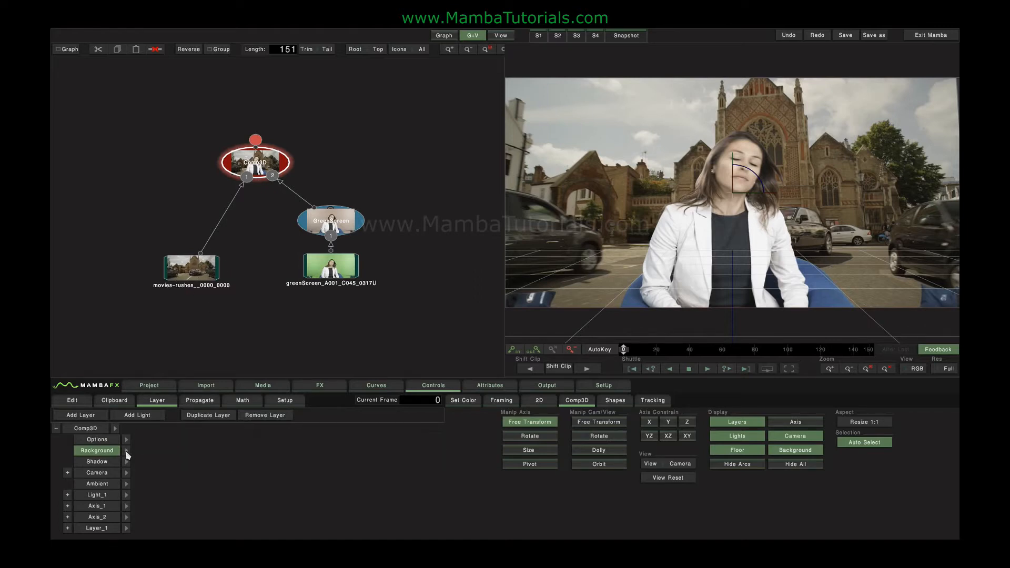
Inspect Layer_1's Transform parameters, then collapse Layer_1 again
{"action": "left_click", "coordinate": [101, 528]}
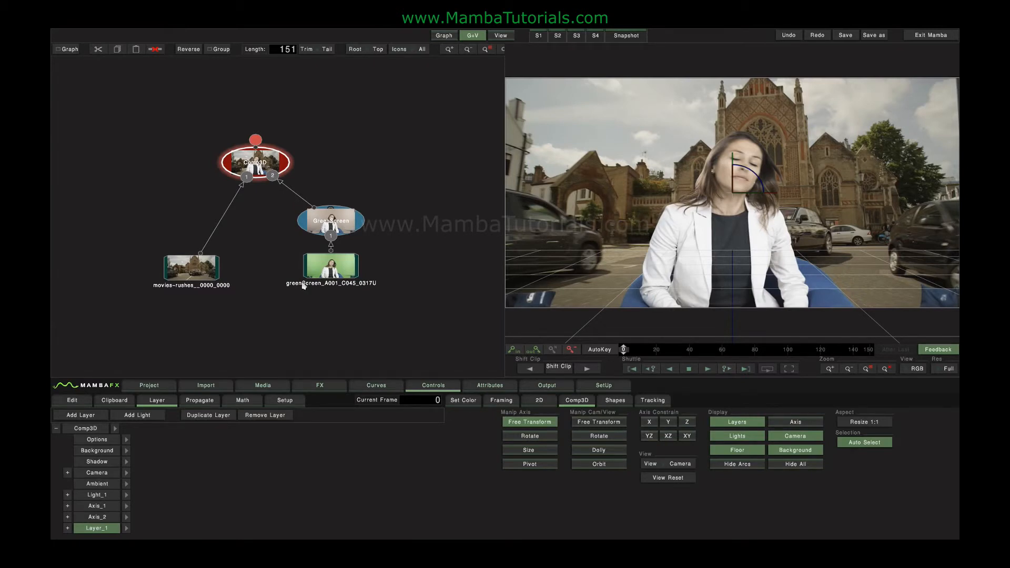
{"action": "left_click", "coordinate": [67, 528]}
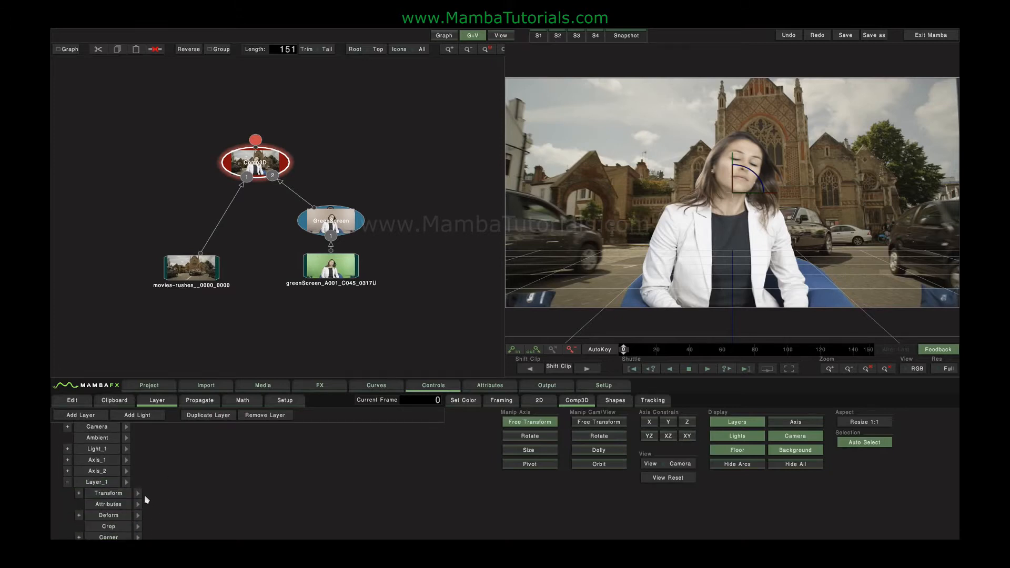
{"action": "left_click", "coordinate": [140, 494]}
{"action": "left_click", "coordinate": [96, 482]}
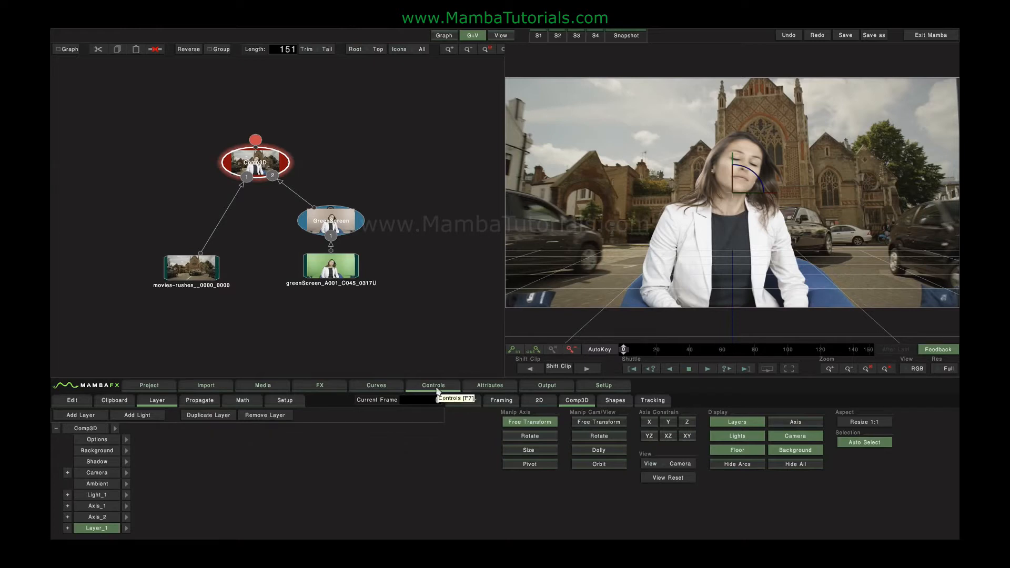
{"action": "left_click_drag", "start_coordinate": [831, 196], "coordinate": [750, 226]}
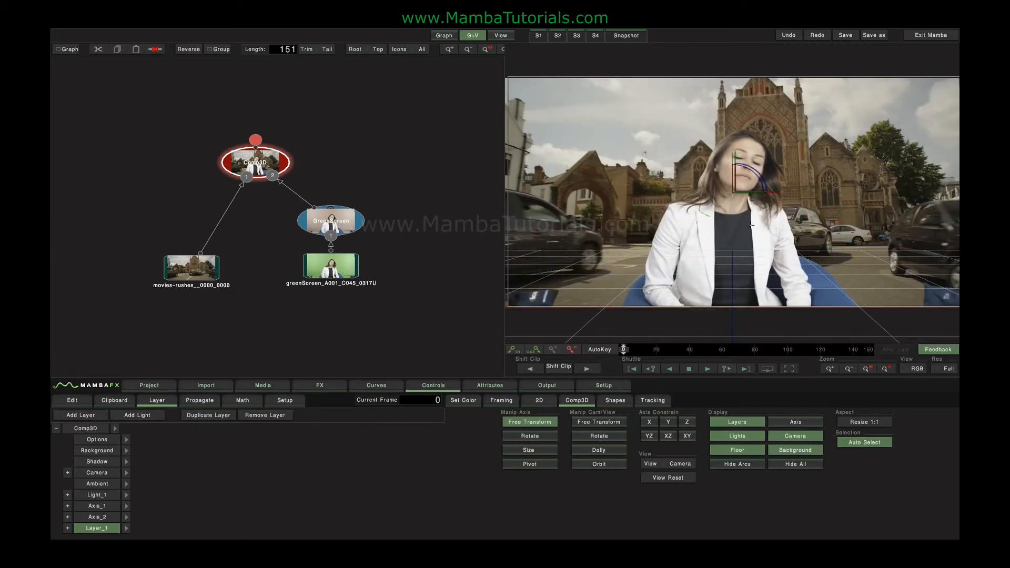
{"action": "left_click_drag", "start_coordinate": [870, 205], "coordinate": [880, 185]}
{"action": "left_click_drag", "start_coordinate": [917, 109], "coordinate": [720, 205]}
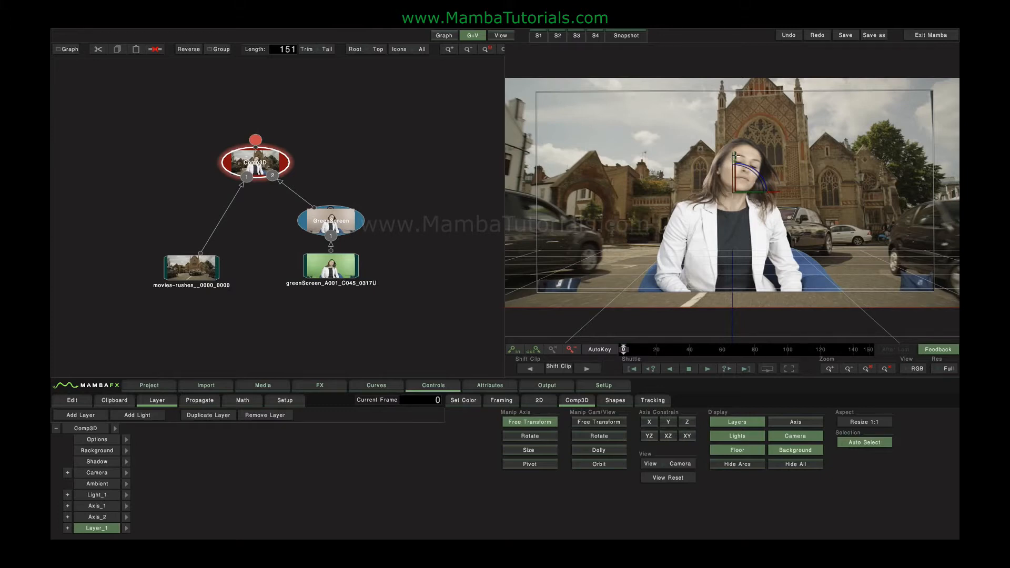
{"action": "left_click_drag", "start_coordinate": [736, 156], "coordinate": [792, 130]}
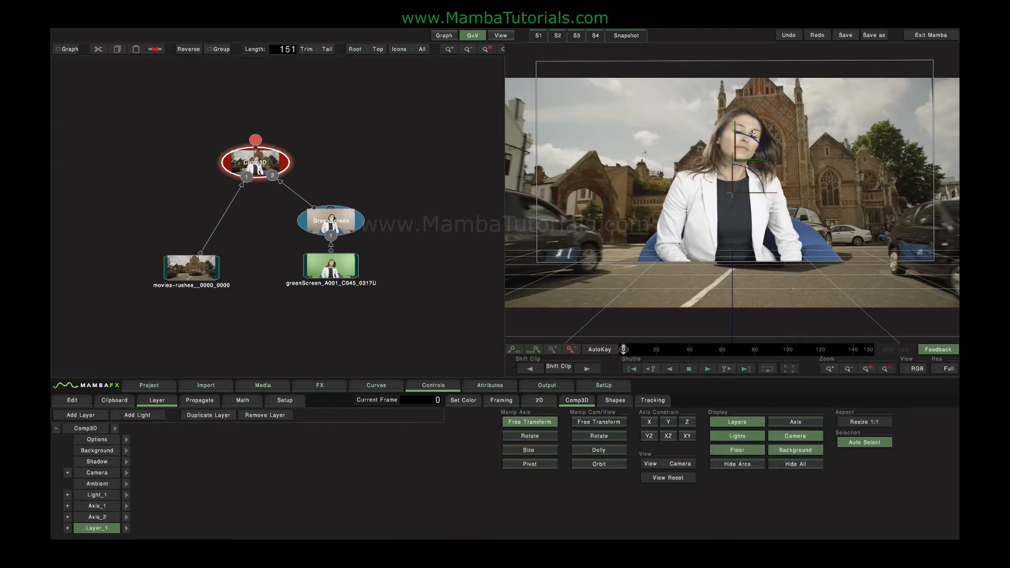
{"action": "left_click_drag", "start_coordinate": [736, 124], "coordinate": [735, 89]}
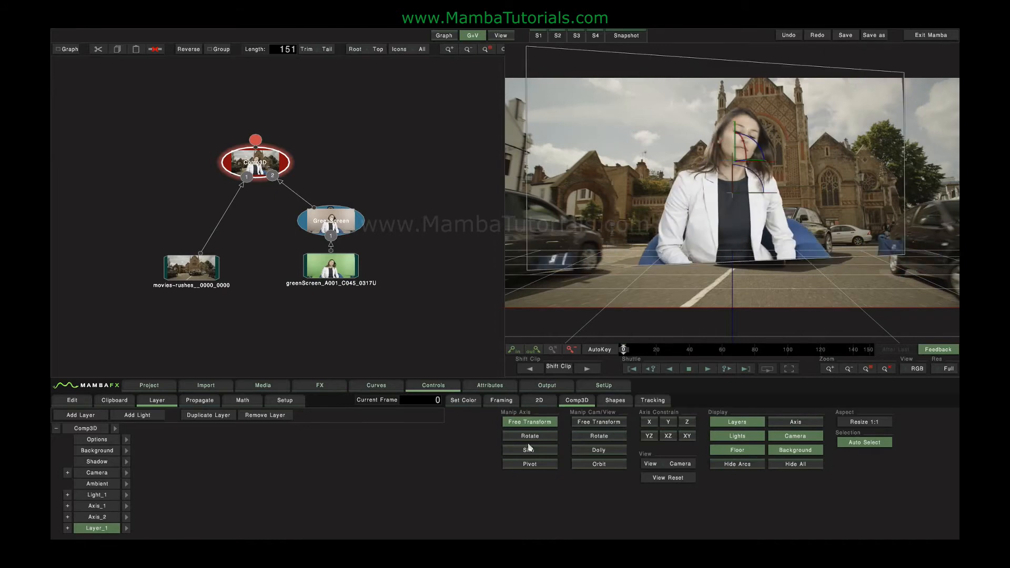
{"action": "left_click", "coordinate": [508, 433]}
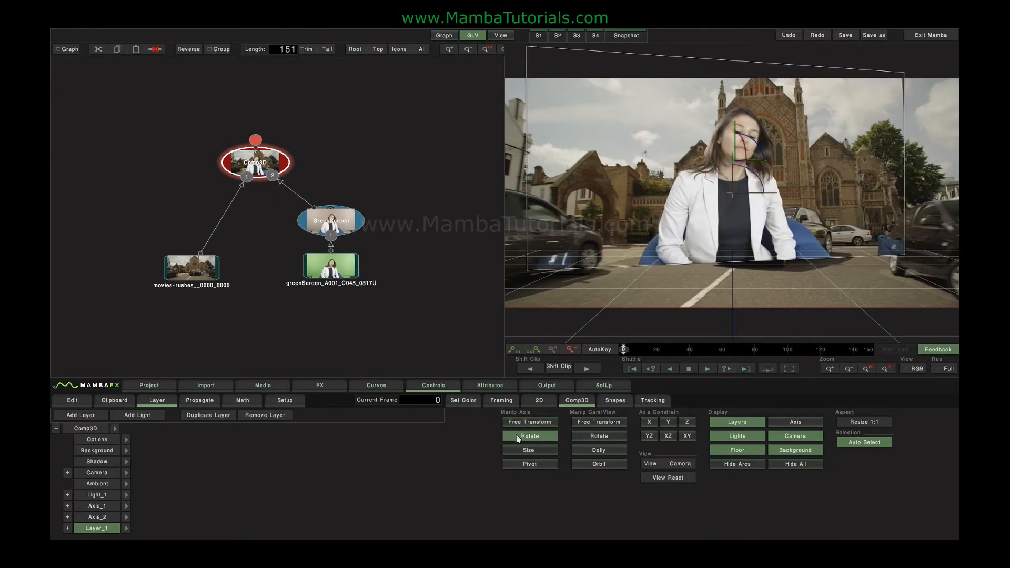
{"action": "left_click_drag", "start_coordinate": [870, 124], "coordinate": [862, 95]}
{"action": "left_click_drag", "start_coordinate": [749, 138], "coordinate": [754, 141]}
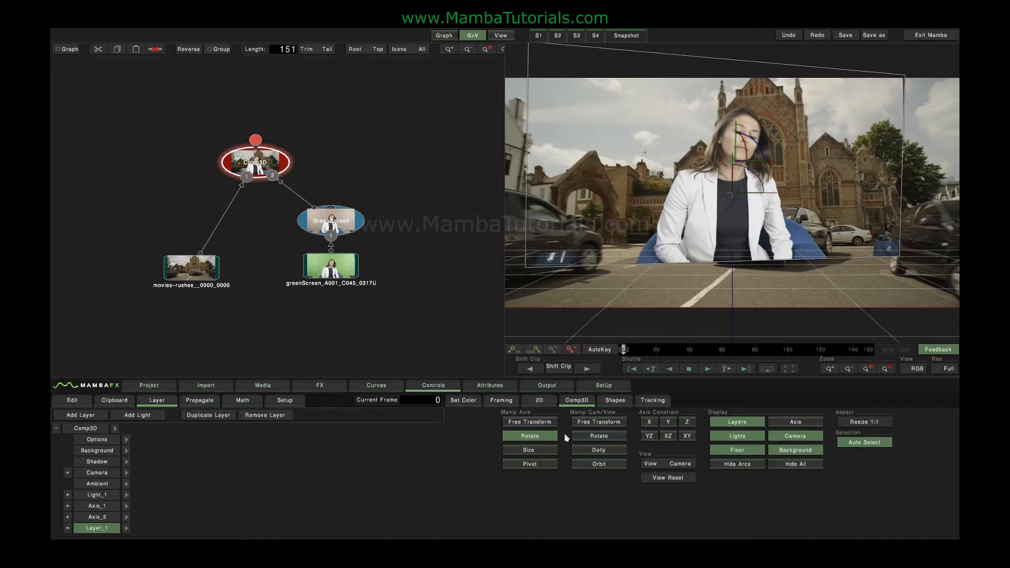
{"action": "left_click", "coordinate": [528, 450]}
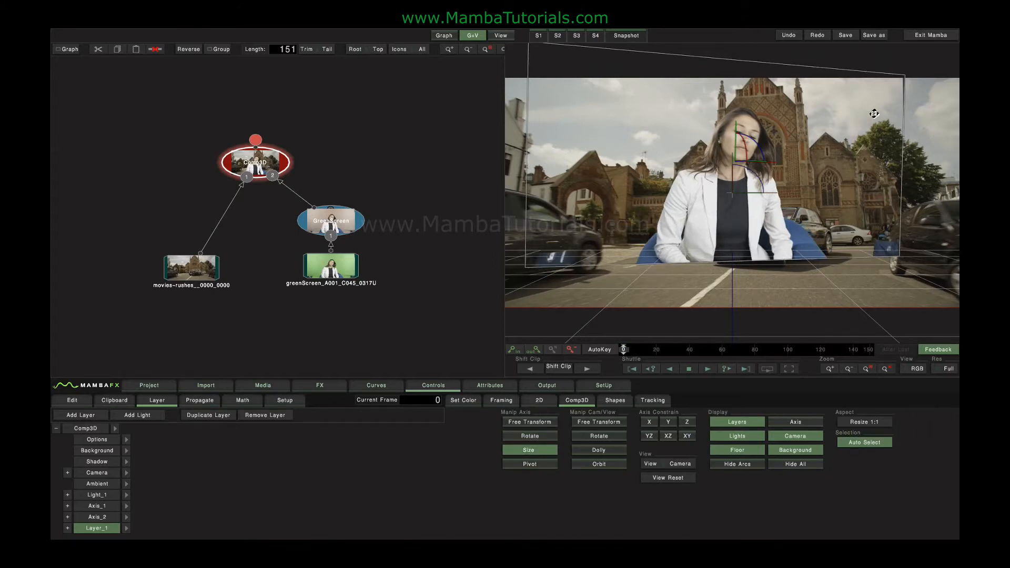
{"action": "left_click_drag", "start_coordinate": [874, 114], "coordinate": [882, 97]}
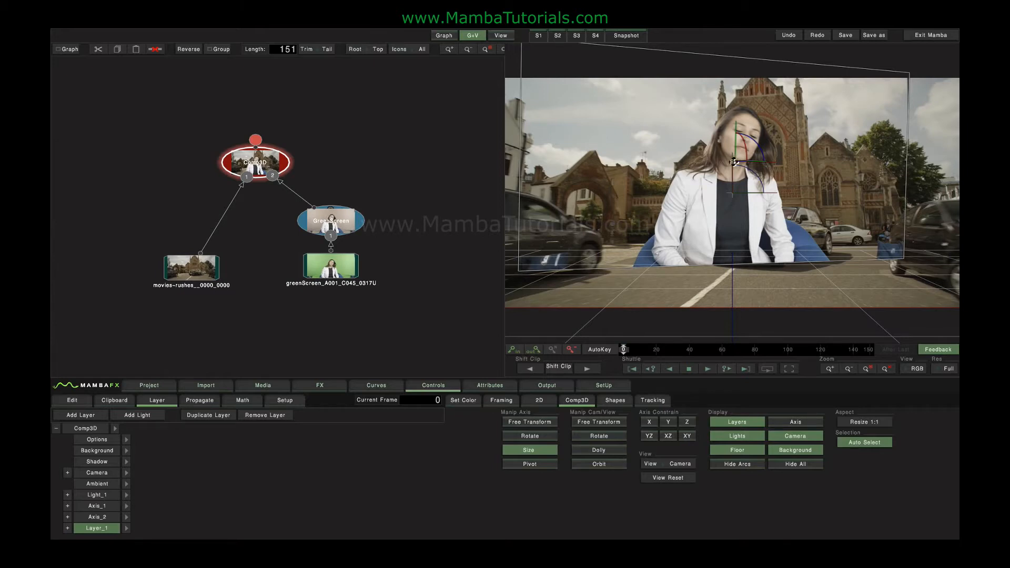
{"action": "left_click_drag", "start_coordinate": [902, 85], "coordinate": [875, 106]}
{"action": "left_click_drag", "start_coordinate": [739, 166], "coordinate": [737, 171]}
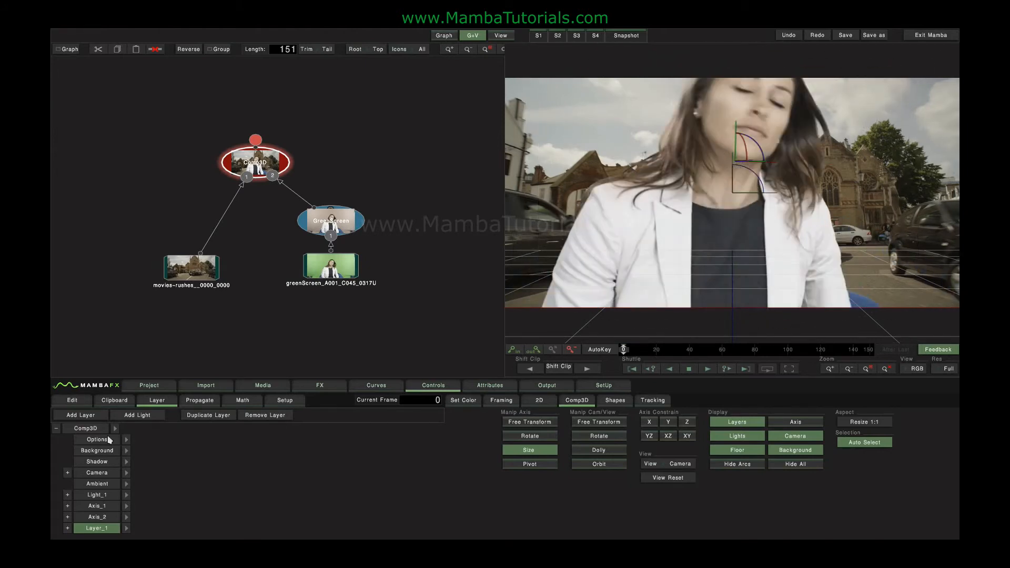
Reset Layer_1, try pivot and rotation moves, then show the Camera's position and target parameters
{"action": "double_click", "coordinate": [91, 531]}
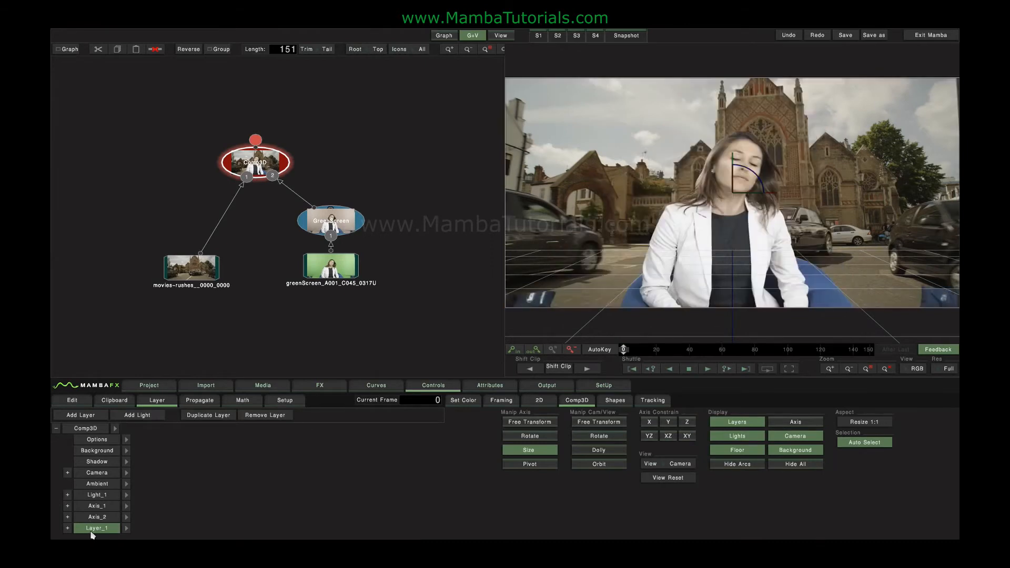
{"action": "left_click", "coordinate": [530, 464]}
{"action": "left_click_drag", "start_coordinate": [733, 192], "coordinate": [542, 289]}
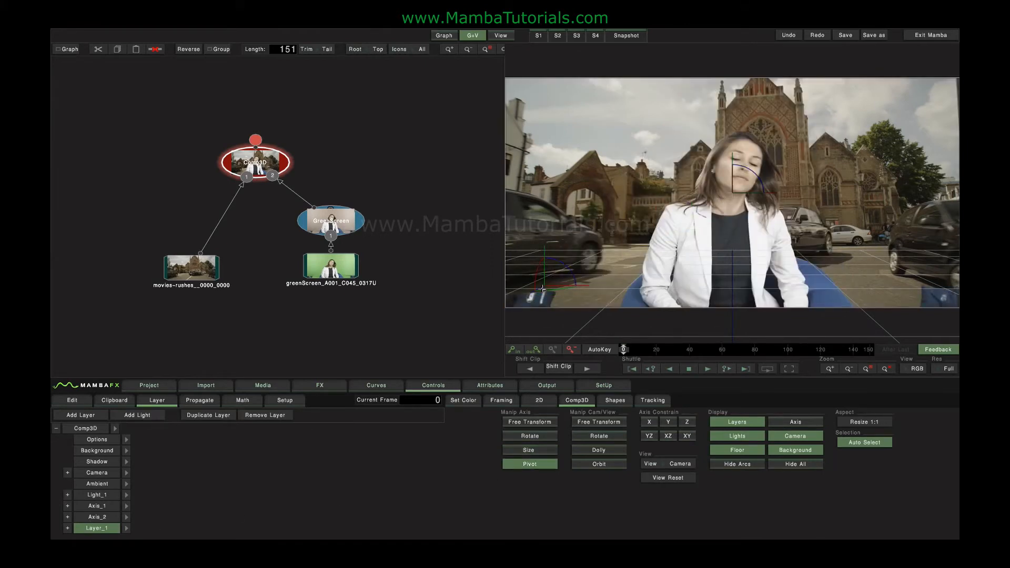
{"action": "left_click", "coordinate": [535, 438]}
{"action": "left_click_drag", "start_coordinate": [835, 205], "coordinate": [697, 257]}
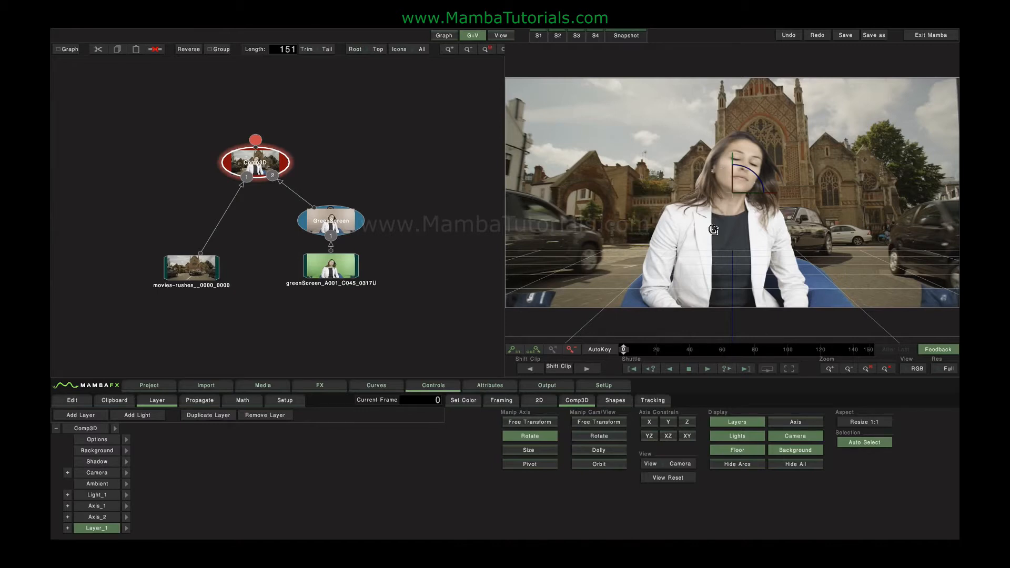
{"action": "left_click", "coordinate": [111, 472]}
{"action": "left_click", "coordinate": [126, 472]}
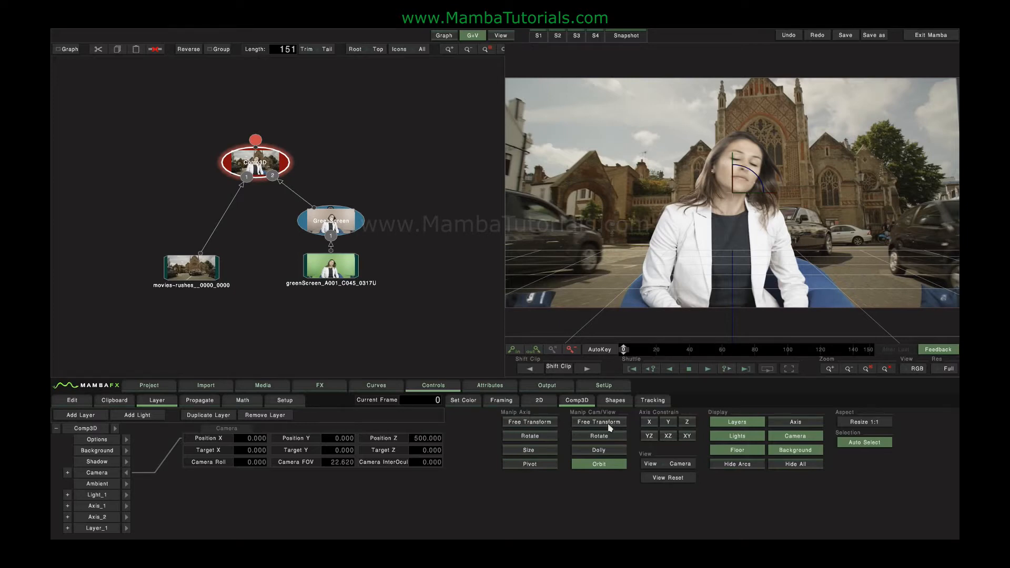
Orbit, dolly and rotate the camera to 132.380, 156.649, 871.208, aimed at -42.462, 8.867, 5.961
{"action": "left_click_drag", "start_coordinate": [646, 156], "coordinate": [626, 221]}
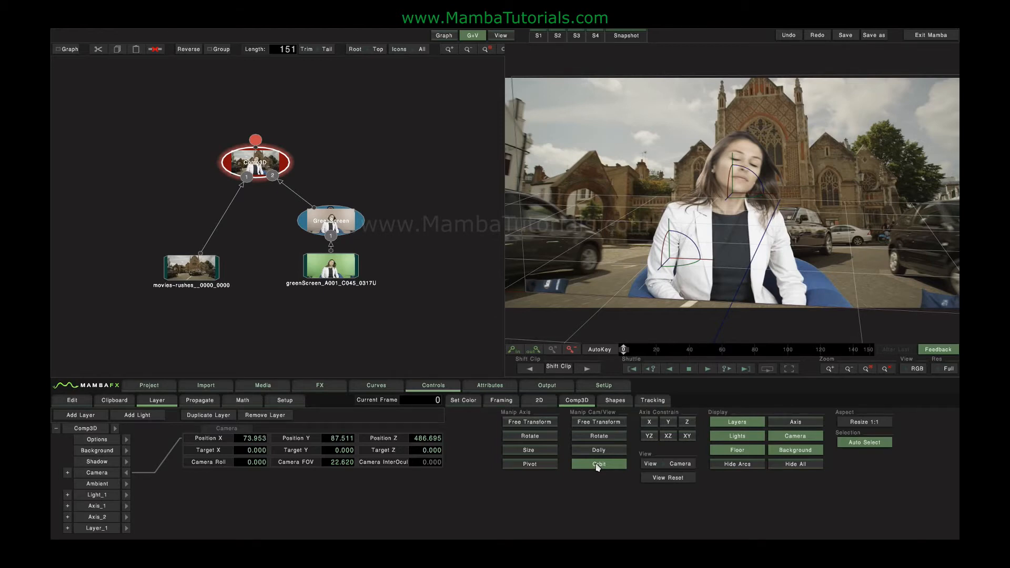
{"action": "left_click", "coordinate": [599, 450]}
{"action": "left_click_drag", "start_coordinate": [583, 134], "coordinate": [556, 115]}
{"action": "left_click", "coordinate": [588, 436]}
{"action": "mouse_move", "coordinate": [587, 164]}
{"action": "left_mouse_down"}
{"action": "mouse_move", "coordinate": [605, 183]}
{"action": "mouse_move", "coordinate": [579, 135]}
{"action": "mouse_move", "coordinate": [589, 188]}
{"action": "mouse_move", "coordinate": [574, 185]}
{"action": "mouse_move", "coordinate": [575, 161]}
{"action": "left_mouse_up"}
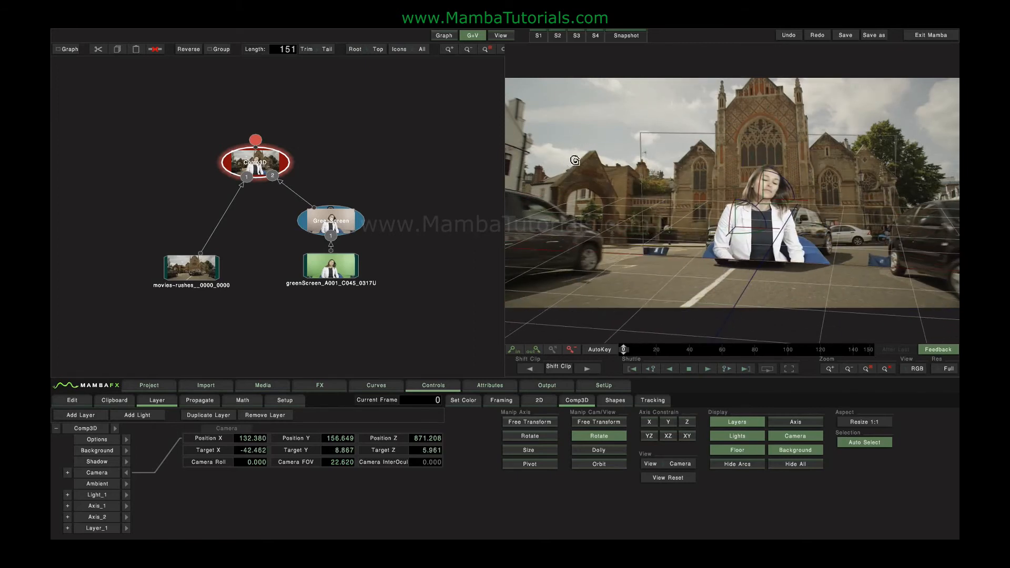
{"action": "left_click", "coordinate": [613, 422]}
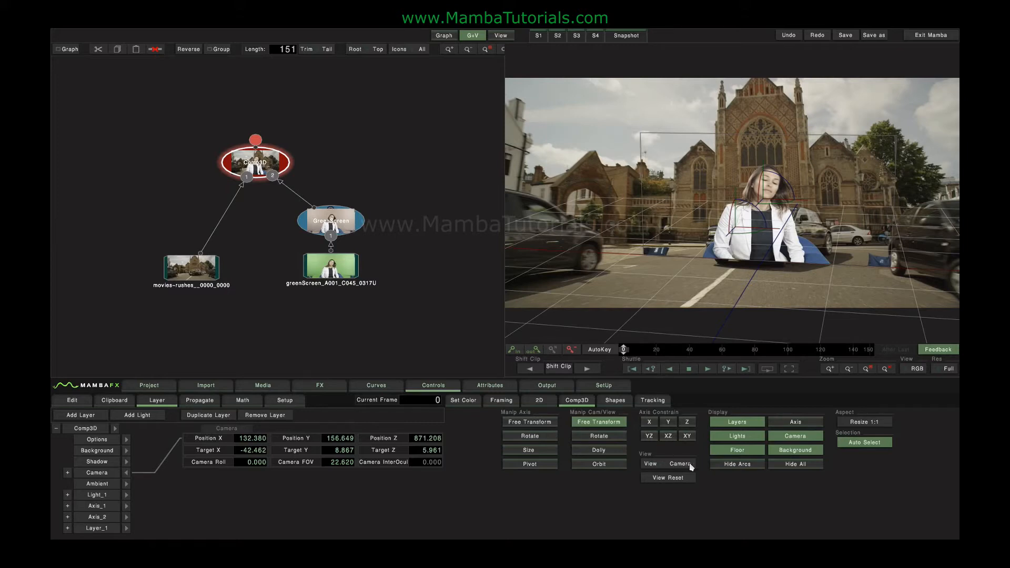
{"action": "left_click", "coordinate": [675, 478]}
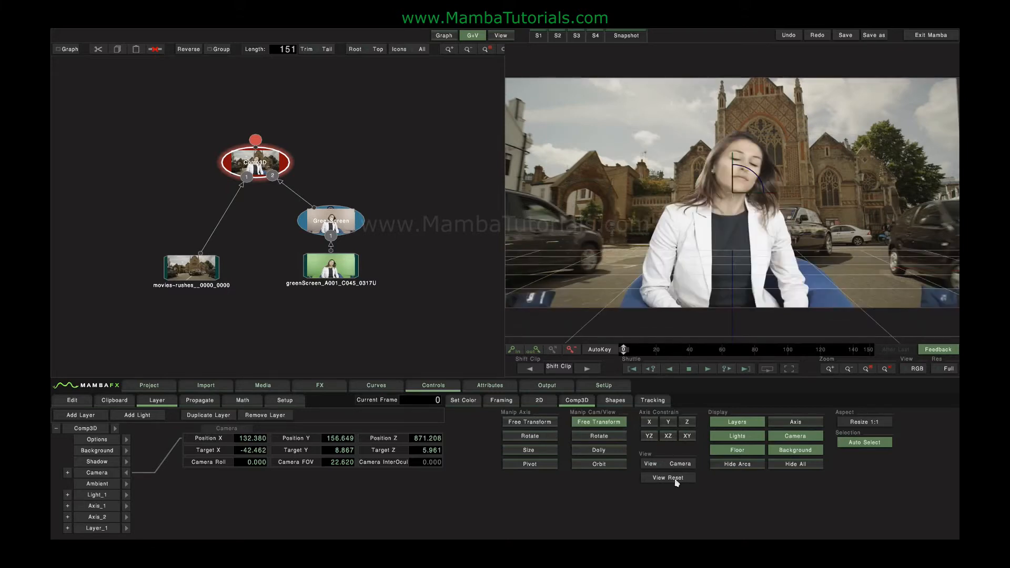
Toggle the layer, light and floor overlays off and back on, then close the camera panel
{"action": "left_click", "coordinate": [737, 422]}
{"action": "left_click", "coordinate": [736, 436]}
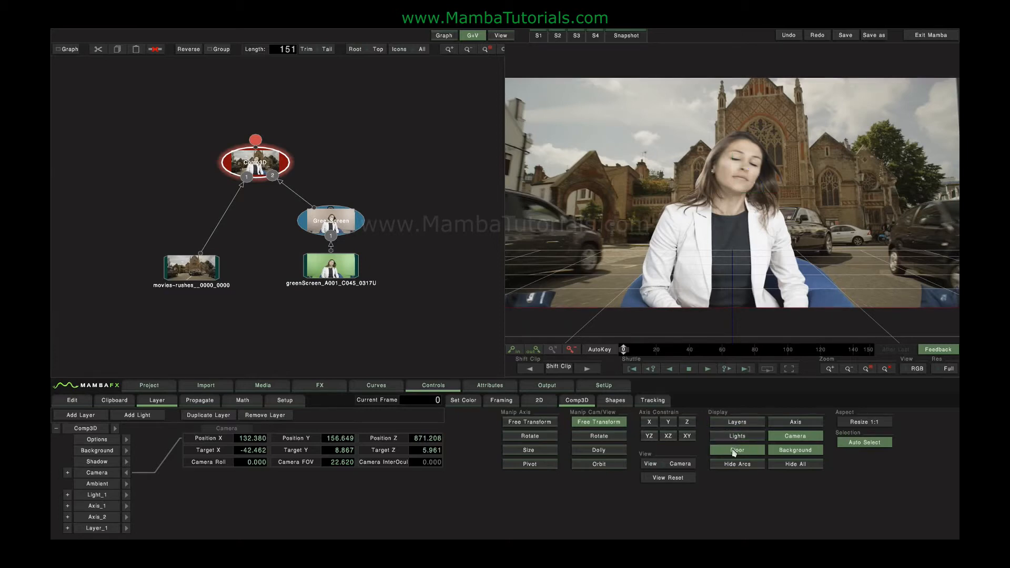
{"action": "left_click", "coordinate": [736, 450]}
{"action": "left_click", "coordinate": [736, 437]}
{"action": "left_click", "coordinate": [736, 423]}
{"action": "left_click", "coordinate": [736, 452]}
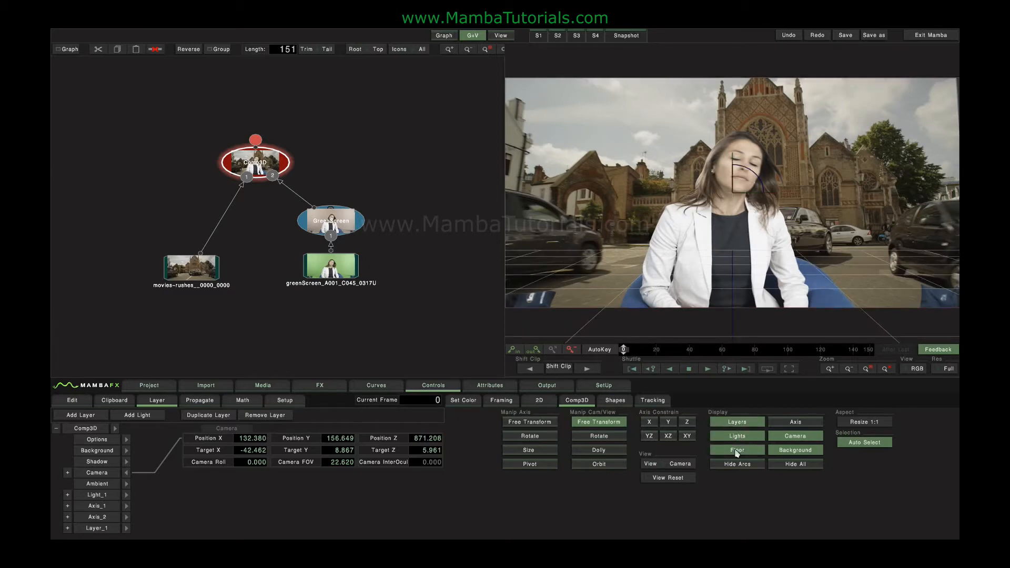
{"action": "left_click", "coordinate": [126, 473]}
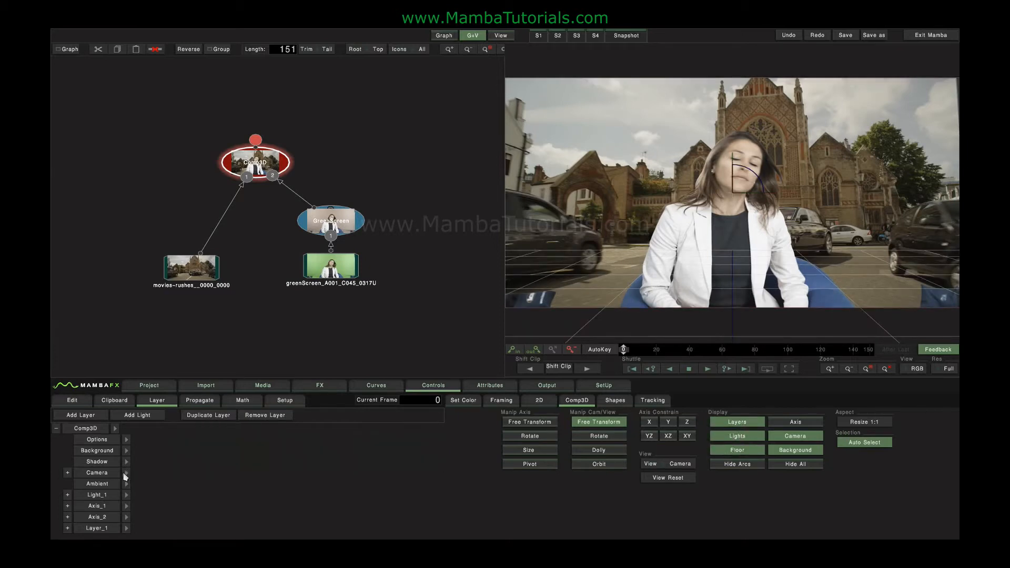
Scrub Layer_1's Position Z and Size, then reset Size back to 100
{"action": "left_click", "coordinate": [67, 529]}
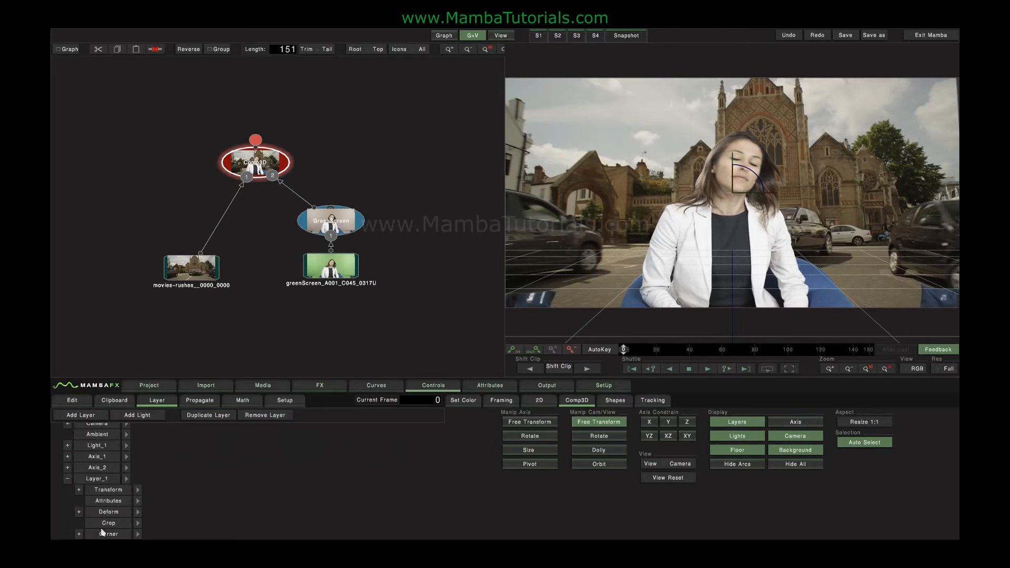
{"action": "scroll", "coordinate": [76, 489], "scroll_direction": "down", "scroll_amount": 2}
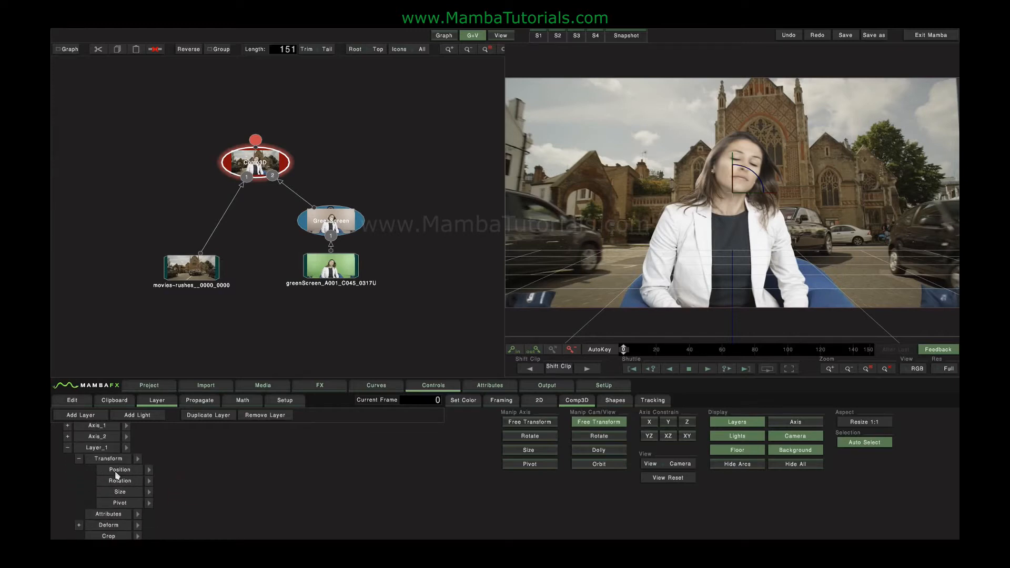
{"action": "left_click", "coordinate": [149, 469]}
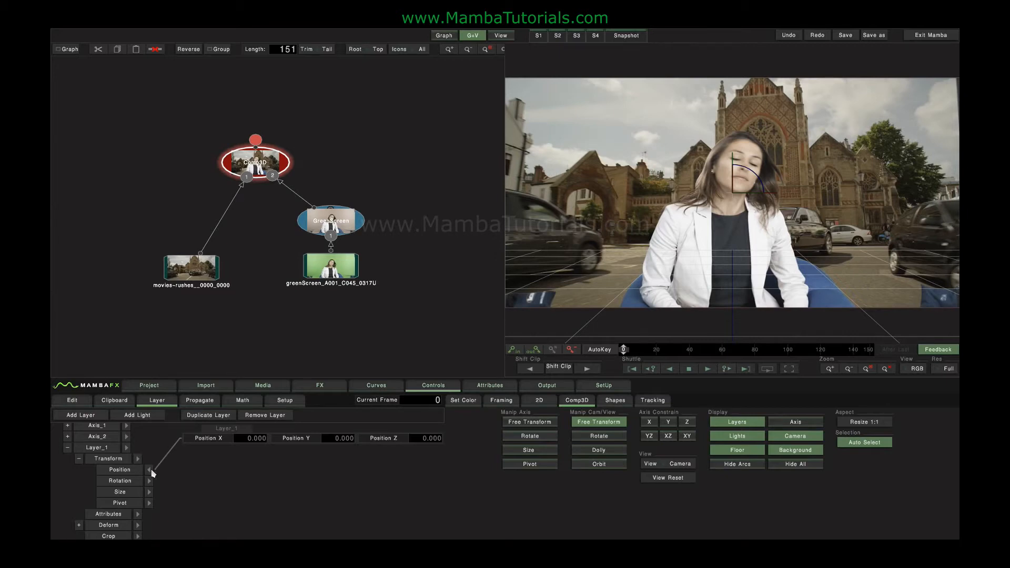
{"action": "left_click_drag", "start_coordinate": [432, 439], "coordinate": [153, 471]}
{"action": "left_click", "coordinate": [149, 492]}
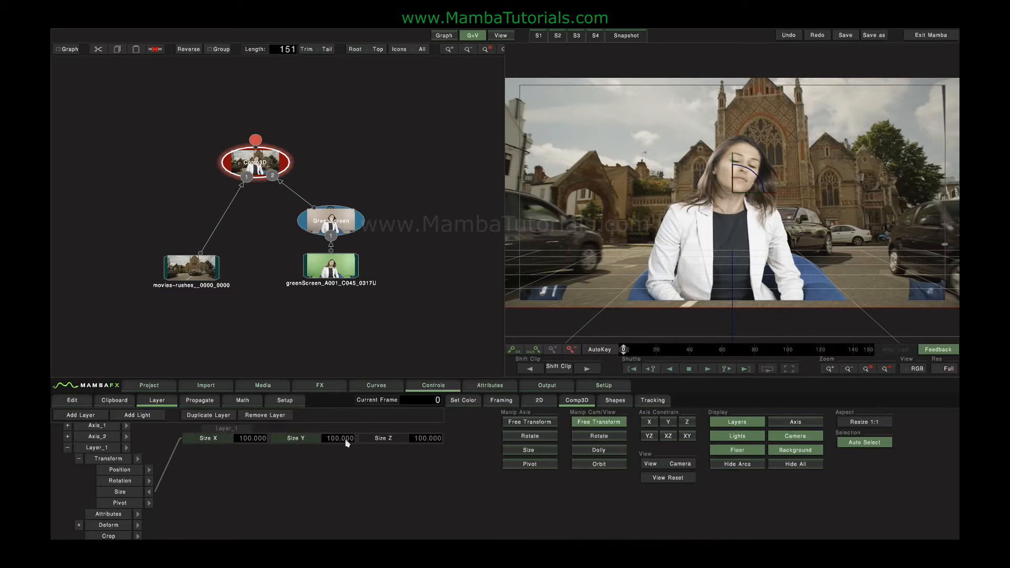
{"action": "mouse_move", "coordinate": [347, 443]}
{"action": "left_mouse_down"}
{"action": "mouse_move", "coordinate": [248, 440]}
{"action": "mouse_move", "coordinate": [387, 443]}
{"action": "mouse_move", "coordinate": [258, 444]}
{"action": "mouse_move", "coordinate": [376, 440]}
{"action": "mouse_move", "coordinate": [276, 442]}
{"action": "mouse_move", "coordinate": [352, 437]}
{"action": "mouse_move", "coordinate": [339, 443]}
{"action": "left_mouse_up"}
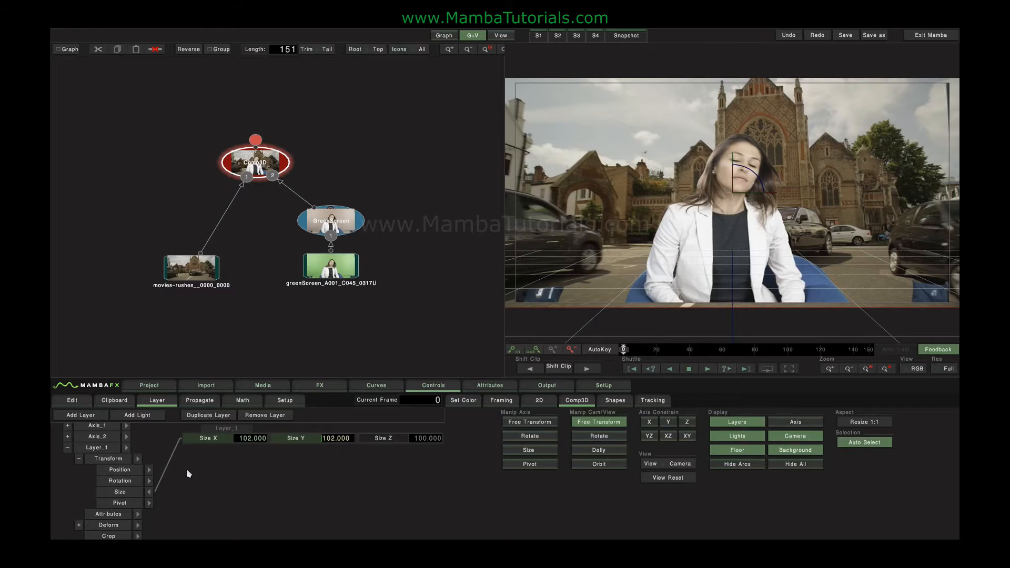
{"action": "double_click", "coordinate": [101, 451]}
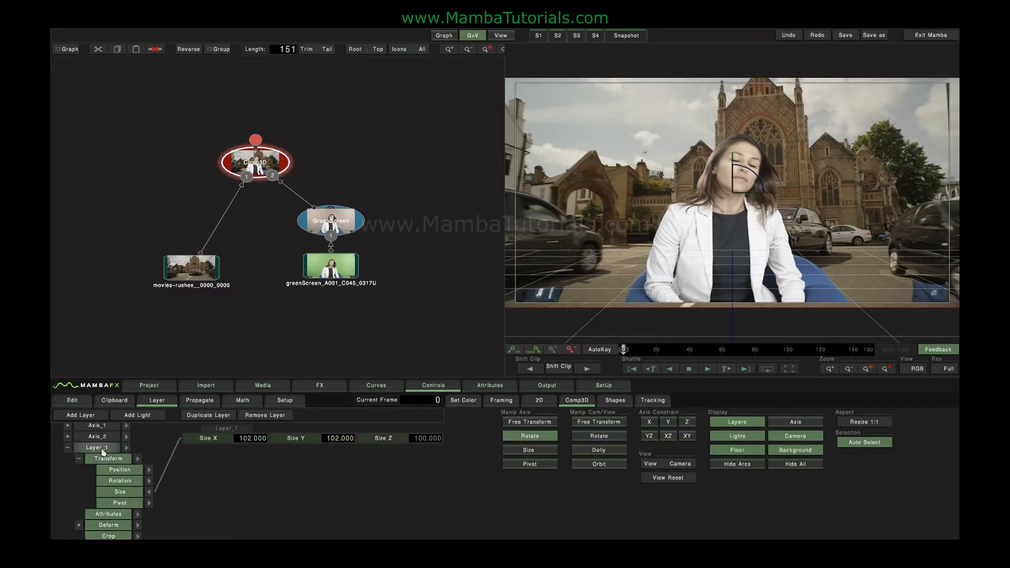
Move Layer_1's pivot to the bottom of the frame and orbit to view it in 3D
{"action": "left_click", "coordinate": [532, 463]}
{"action": "left_click_drag", "start_coordinate": [744, 170], "coordinate": [727, 311]}
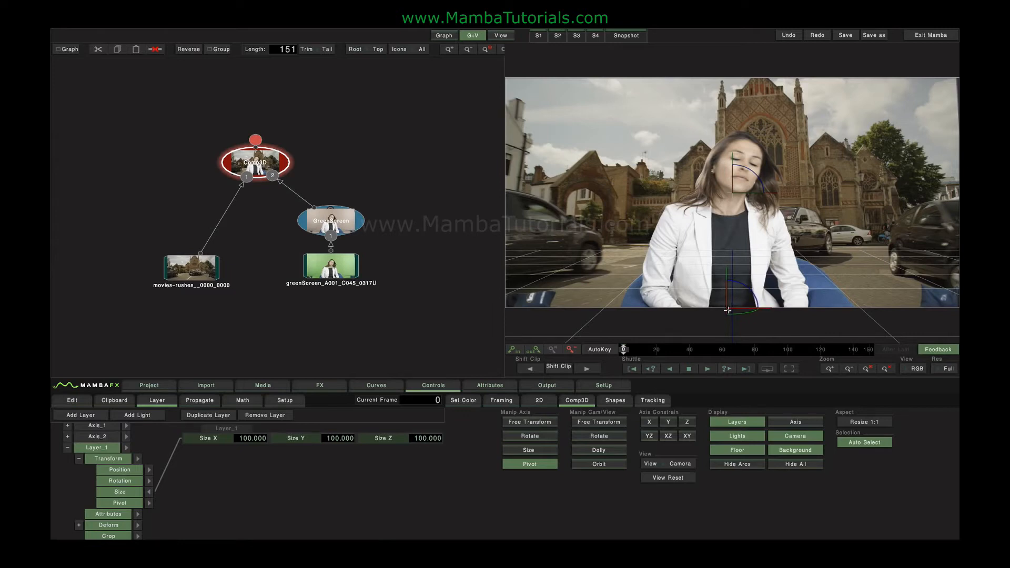
{"action": "left_click", "coordinate": [602, 463]}
{"action": "left_click_drag", "start_coordinate": [660, 224], "coordinate": [768, 186]}
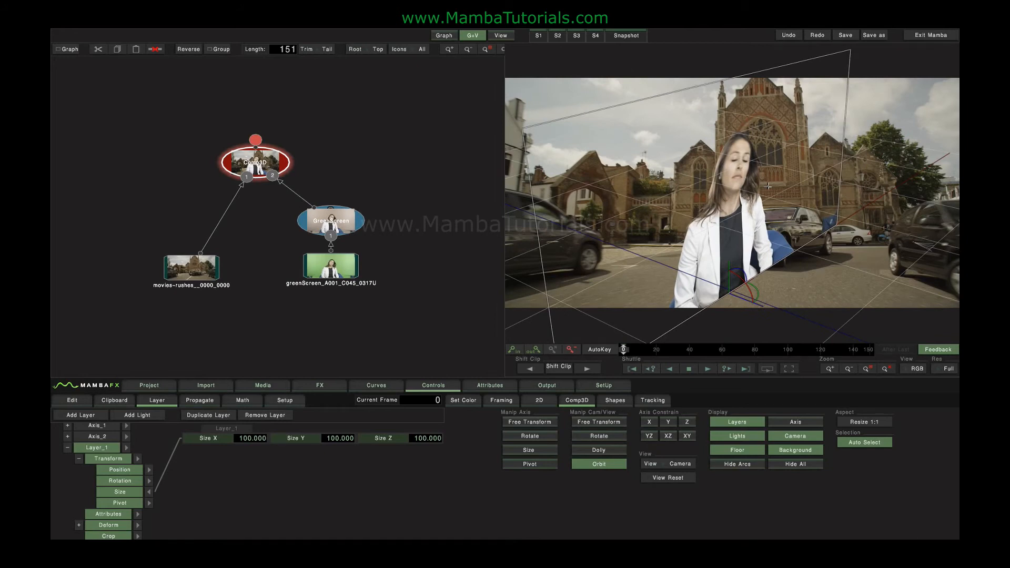
{"action": "left_click", "coordinate": [530, 464]}
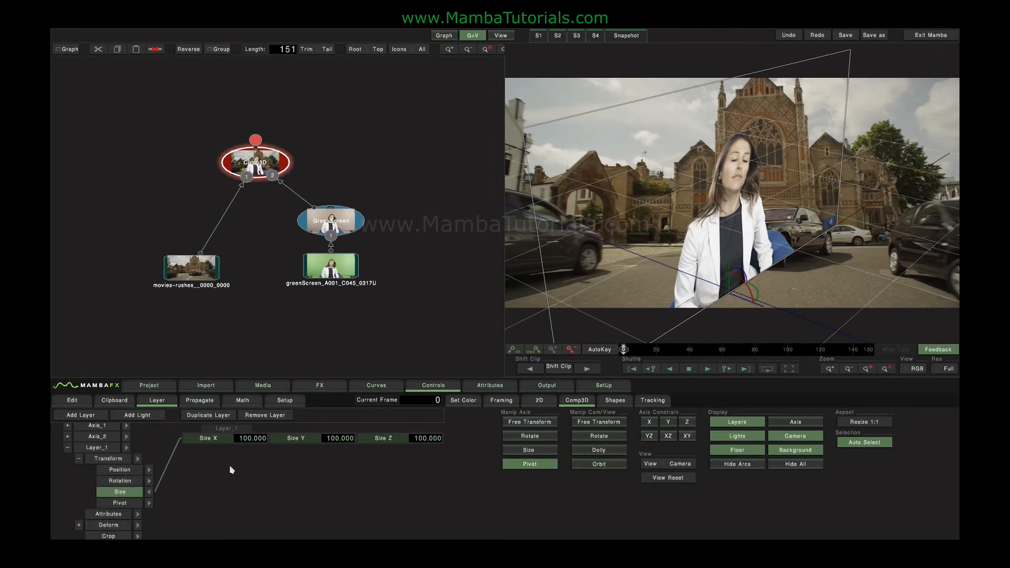
Scale Layer_1 to about 114, test its depth, then reset the view and depth to fill the frame
{"action": "left_click_drag", "start_coordinate": [304, 440], "coordinate": [210, 444]}
{"action": "left_click", "coordinate": [150, 492]}
{"action": "left_click", "coordinate": [150, 470]}
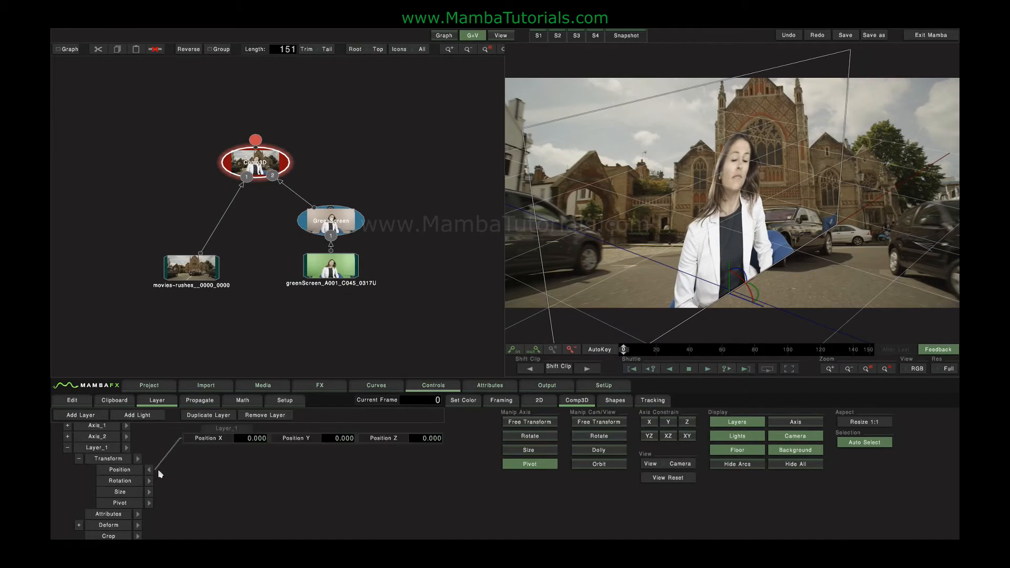
{"action": "left_click_drag", "start_coordinate": [419, 443], "coordinate": [274, 438]}
{"action": "left_click", "coordinate": [670, 478]}
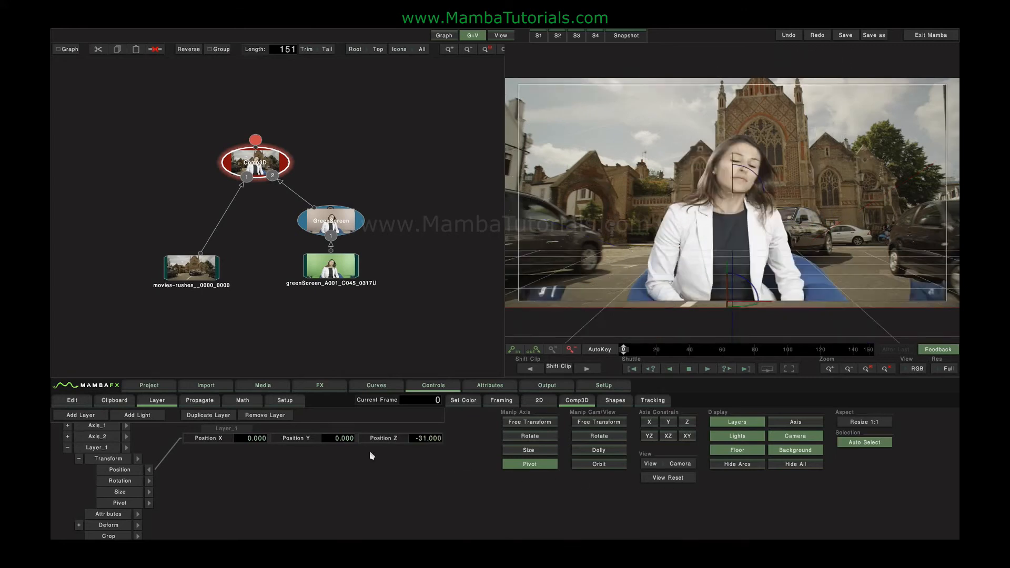
{"action": "left_click_drag", "start_coordinate": [434, 442], "coordinate": [395, 440]}
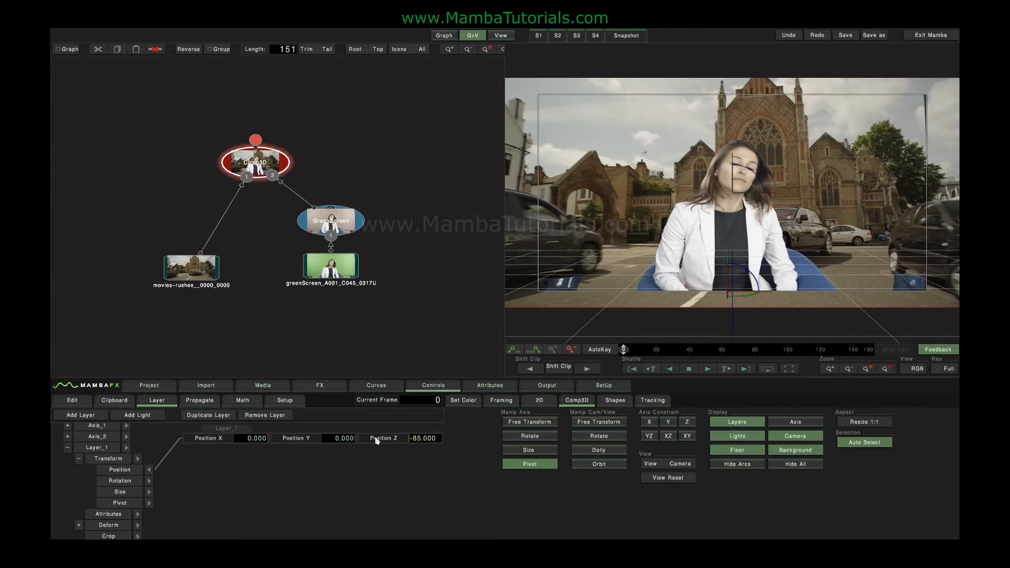
{"action": "left_click", "coordinate": [376, 440]}
Collapse Layer_1 and bring up the Comp3D background settings
{"action": "left_click", "coordinate": [148, 469]}
{"action": "left_click", "coordinate": [68, 449]}
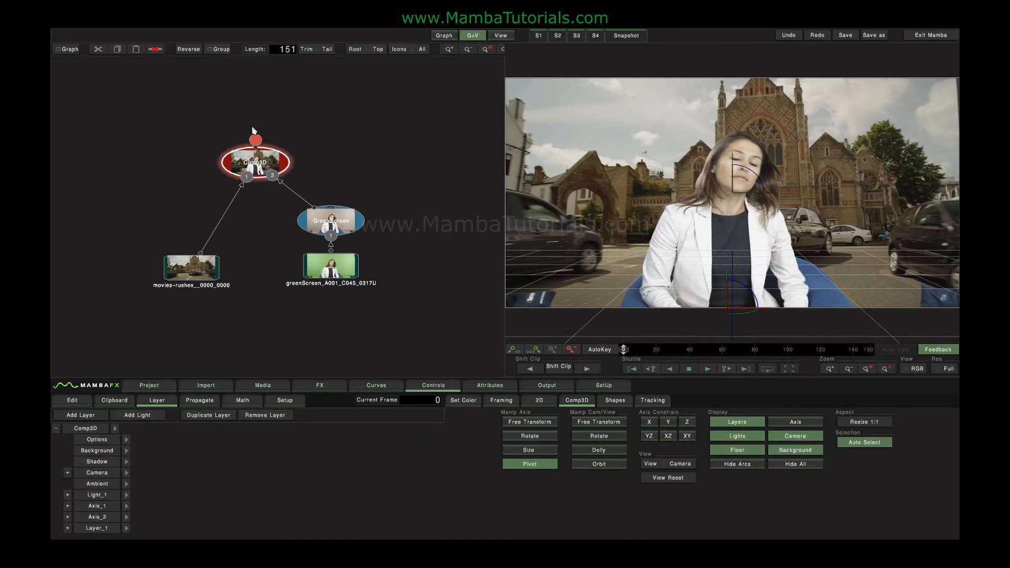
{"action": "left_click", "coordinate": [126, 451]}
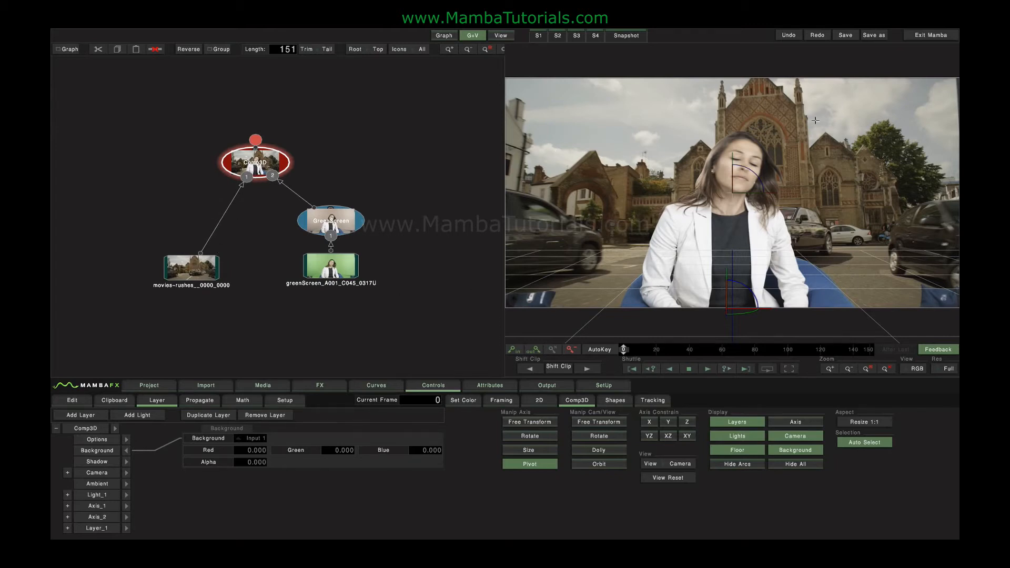
Change the Comp3D background from Input 1 to Solid and shift the composite in the view
{"action": "left_click", "coordinate": [256, 438]}
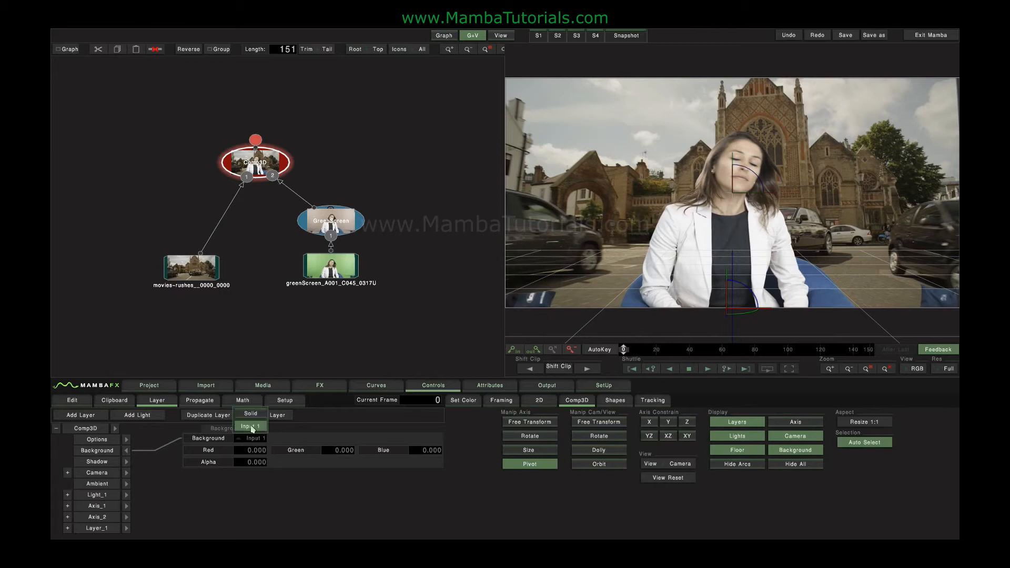
{"action": "left_click", "coordinate": [254, 418]}
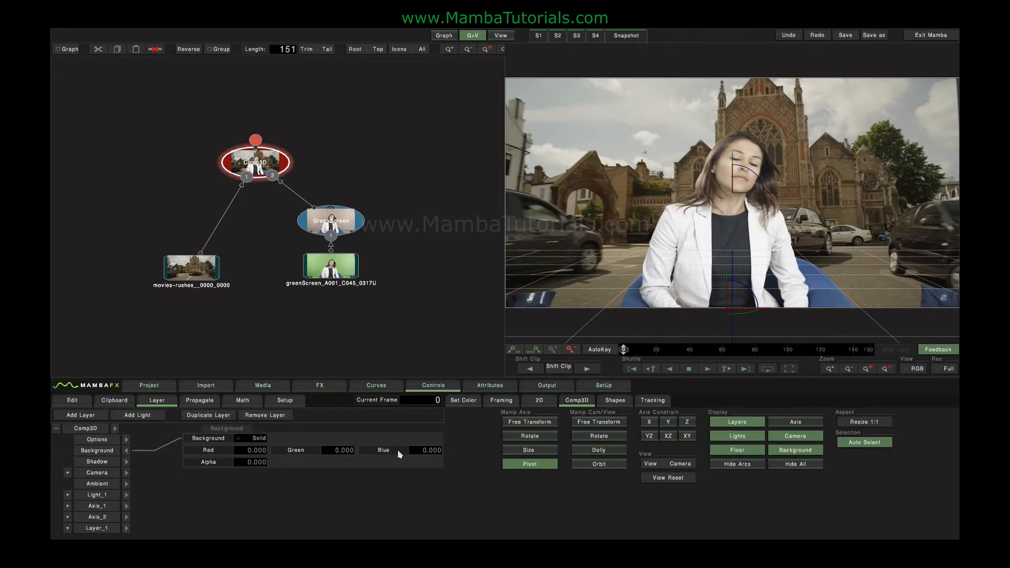
{"action": "left_click", "coordinate": [125, 450]}
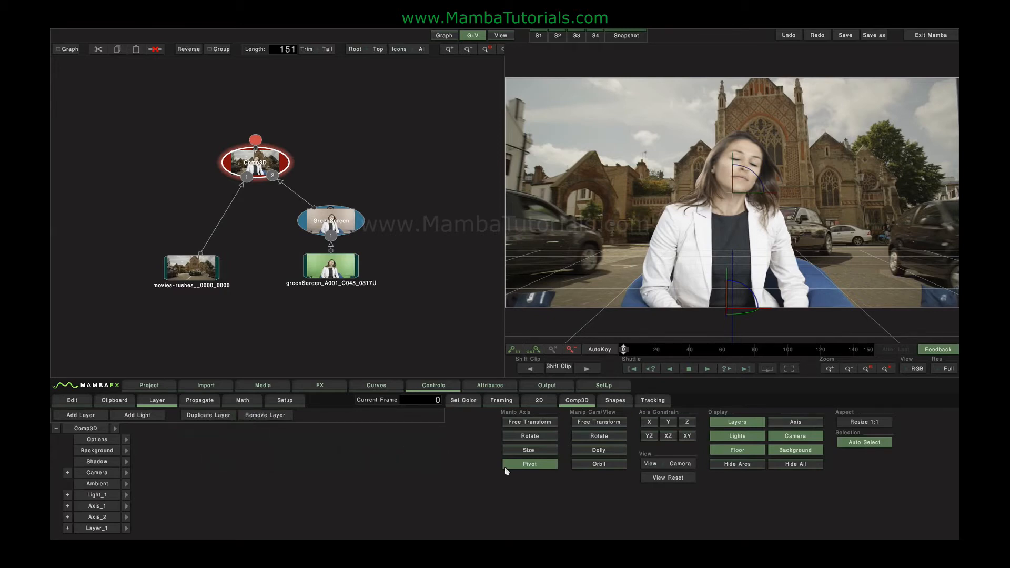
{"action": "left_click", "coordinate": [524, 425]}
{"action": "left_click_drag", "start_coordinate": [685, 141], "coordinate": [739, 184]}
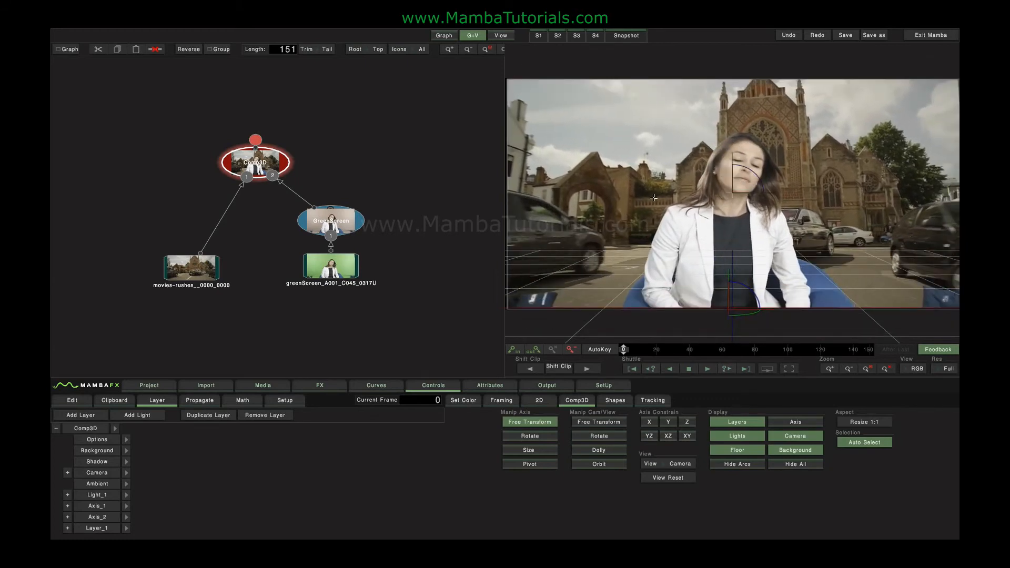
Duplicate Layer_1 into Layer_2 and nudge each layer slightly in the viewer
{"action": "left_click", "coordinate": [91, 528]}
{"action": "left_click", "coordinate": [87, 421]}
{"action": "scroll", "coordinate": [159, 498], "scroll_direction": "down", "scroll_amount": 1}
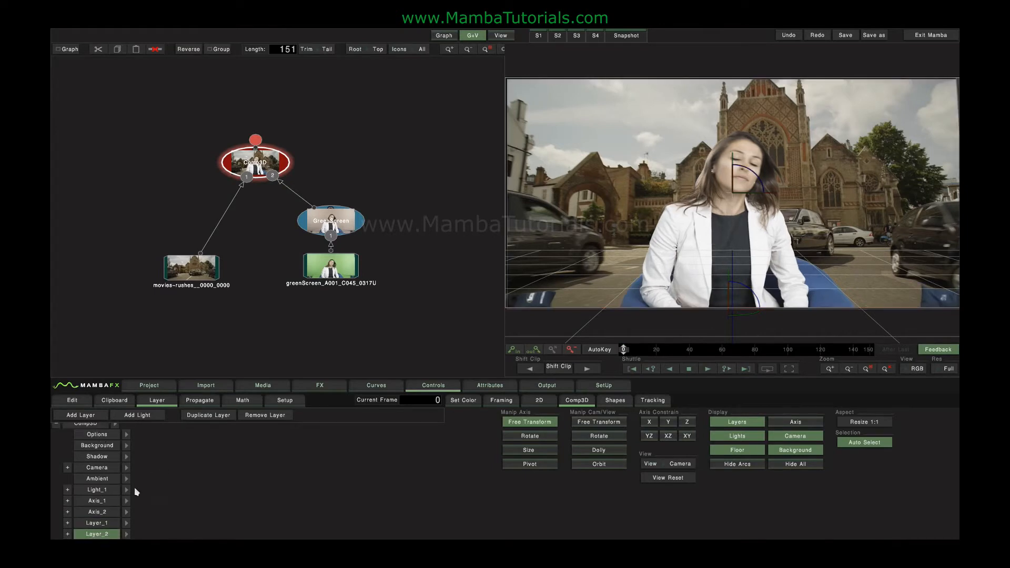
{"action": "left_click", "coordinate": [106, 523]}
{"action": "left_click", "coordinate": [106, 534]}
{"action": "left_click", "coordinate": [106, 523]}
{"action": "mouse_move", "coordinate": [582, 176]}
{"action": "left_mouse_down"}
{"action": "mouse_move", "coordinate": [526, 186]}
{"action": "mouse_move", "coordinate": [642, 189]}
{"action": "mouse_move", "coordinate": [569, 181]}
{"action": "left_mouse_up"}
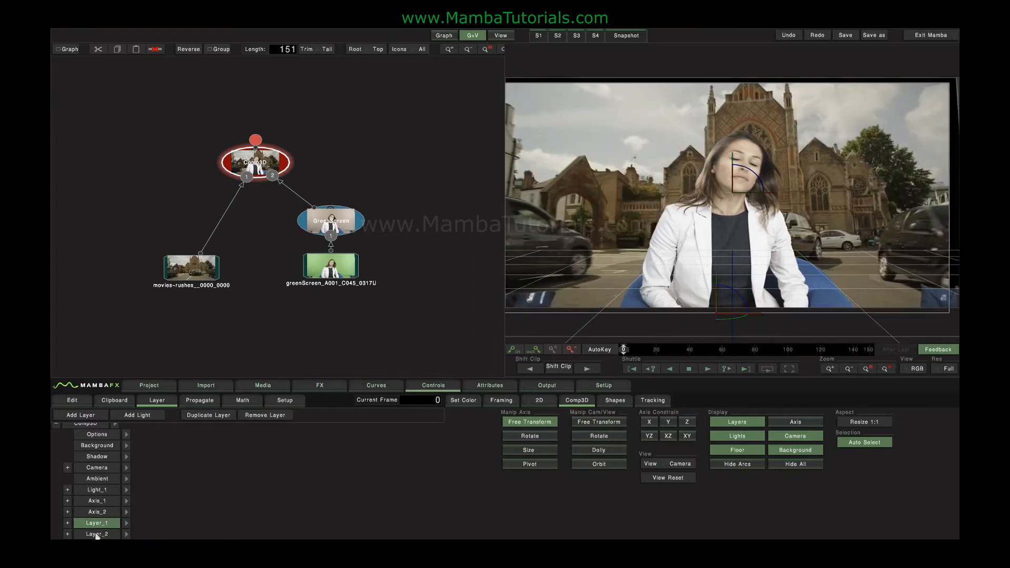
{"action": "left_click", "coordinate": [97, 535]}
{"action": "left_click_drag", "start_coordinate": [737, 216], "coordinate": [691, 220]}
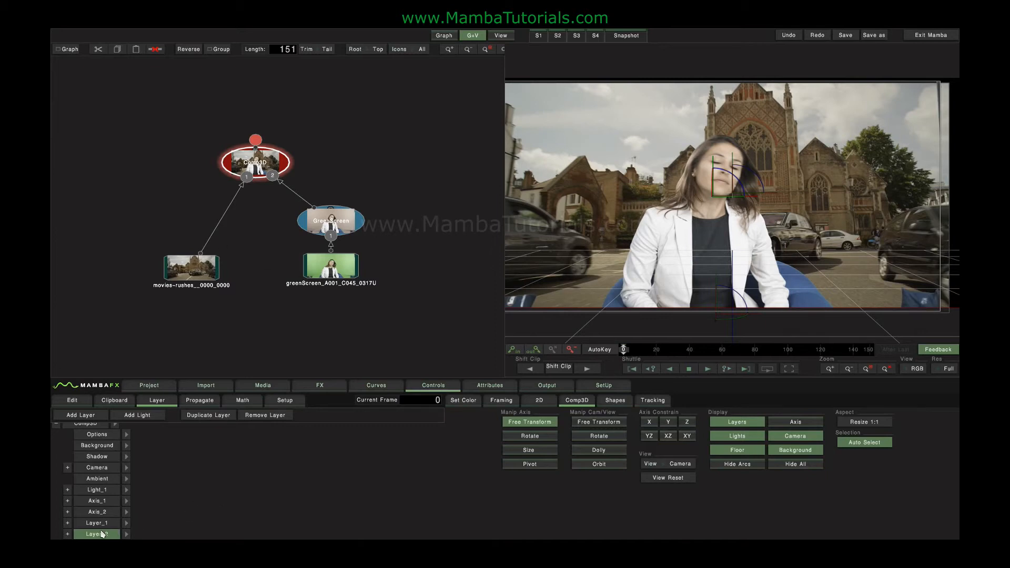
Remove Layer_2, then tilt the view and shift the composite slightly down and left
{"action": "left_click", "coordinate": [262, 416]}
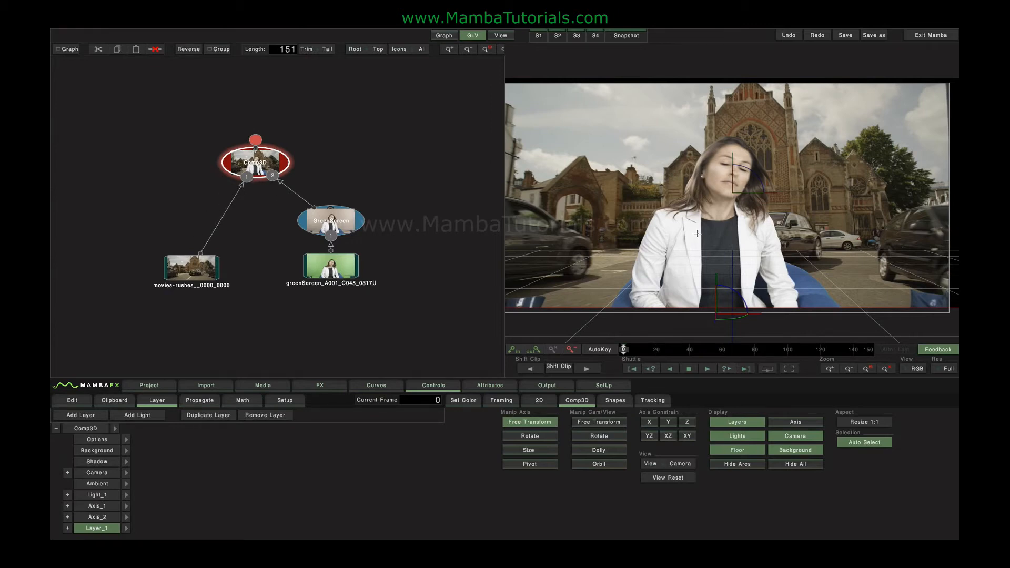
{"action": "left_click_drag", "start_coordinate": [693, 241], "coordinate": [747, 238]}
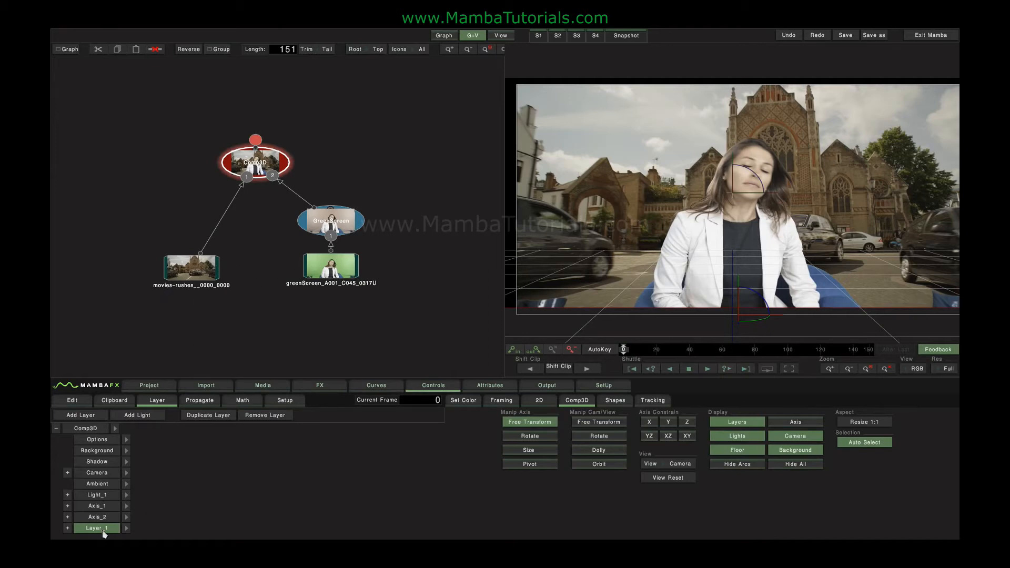
{"action": "mouse_move", "coordinate": [661, 156]}
{"action": "left_mouse_down"}
{"action": "mouse_move", "coordinate": [651, 163]}
{"action": "mouse_move", "coordinate": [653, 201]}
{"action": "mouse_move", "coordinate": [706, 179]}
{"action": "mouse_move", "coordinate": [666, 159]}
{"action": "left_mouse_up"}
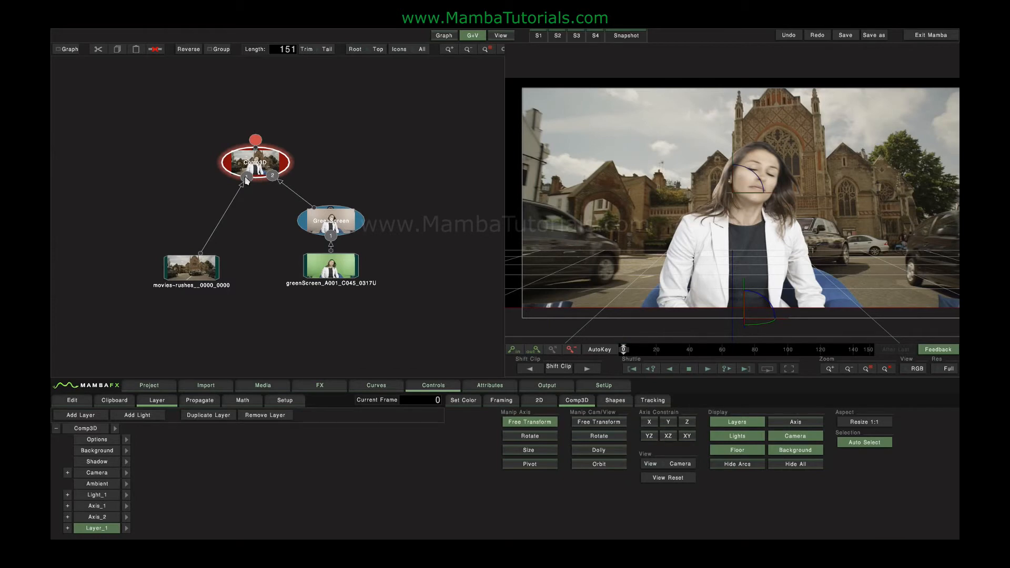
Push Layer_1 back to Position Z -76 and orbit the view to see the plane at an angle
{"action": "left_click", "coordinate": [219, 417]}
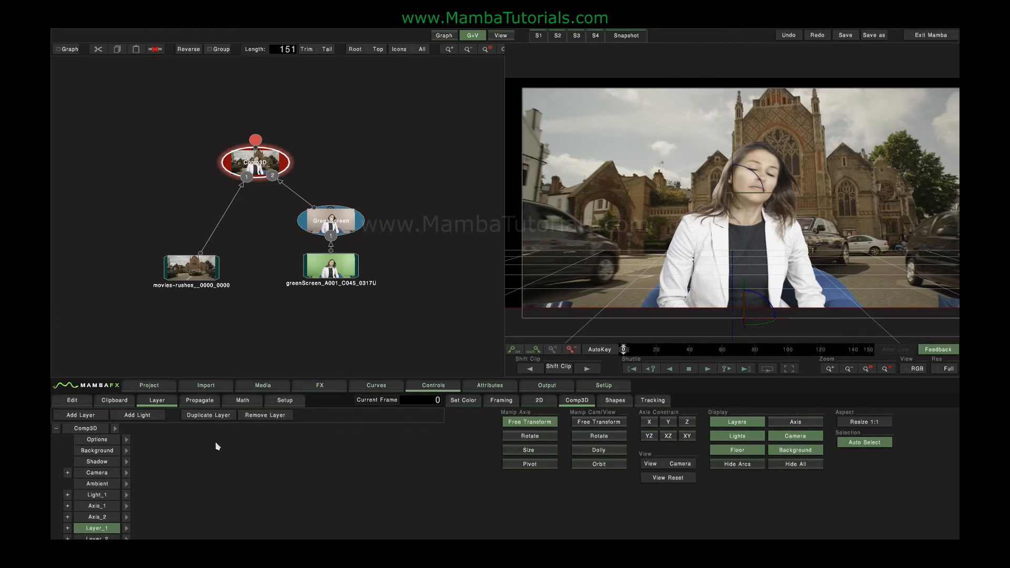
{"action": "left_click", "coordinate": [126, 523]}
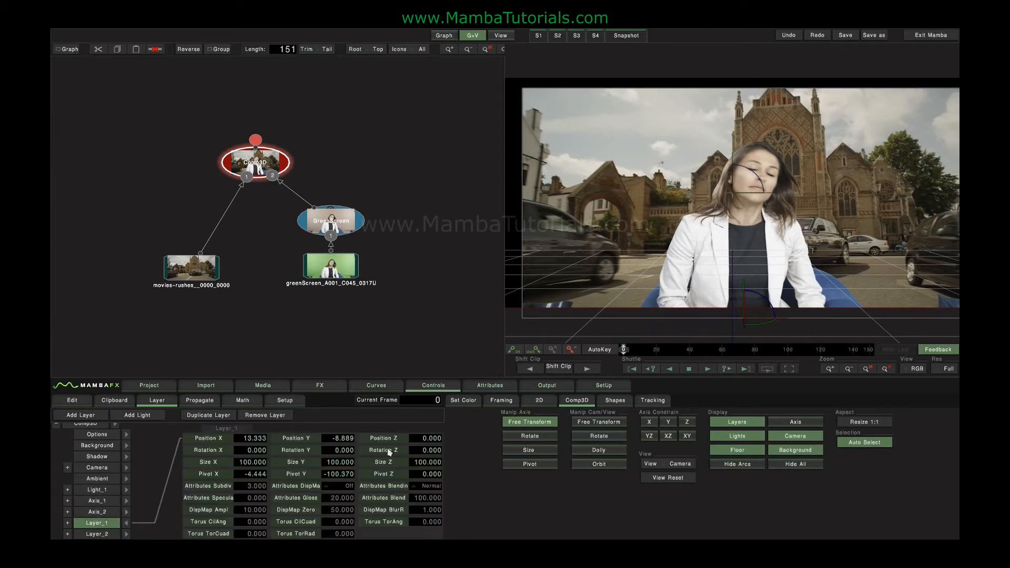
{"action": "left_click_drag", "start_coordinate": [421, 441], "coordinate": [53, 439]}
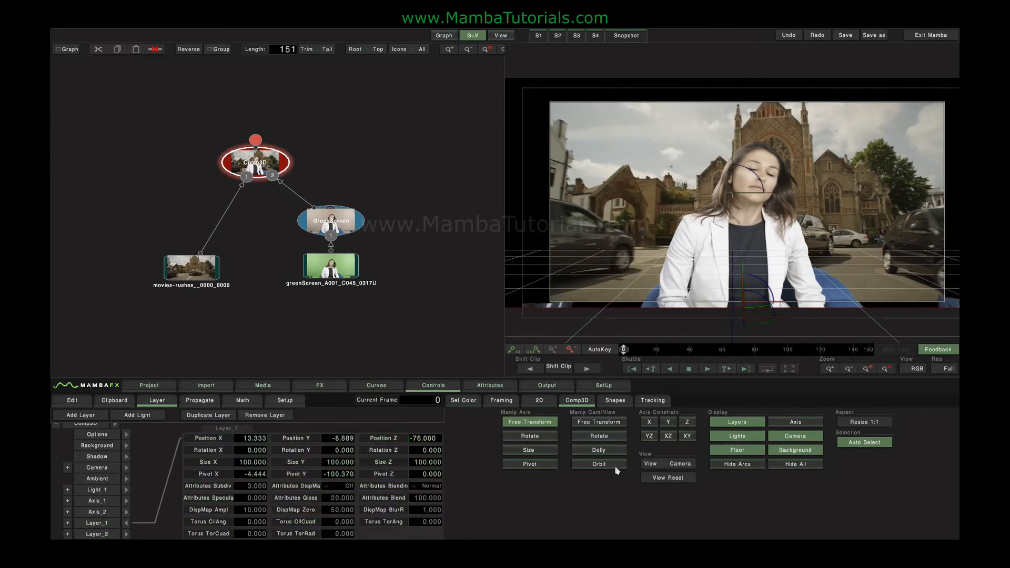
{"action": "left_click", "coordinate": [596, 465]}
{"action": "left_click_drag", "start_coordinate": [643, 272], "coordinate": [729, 274]}
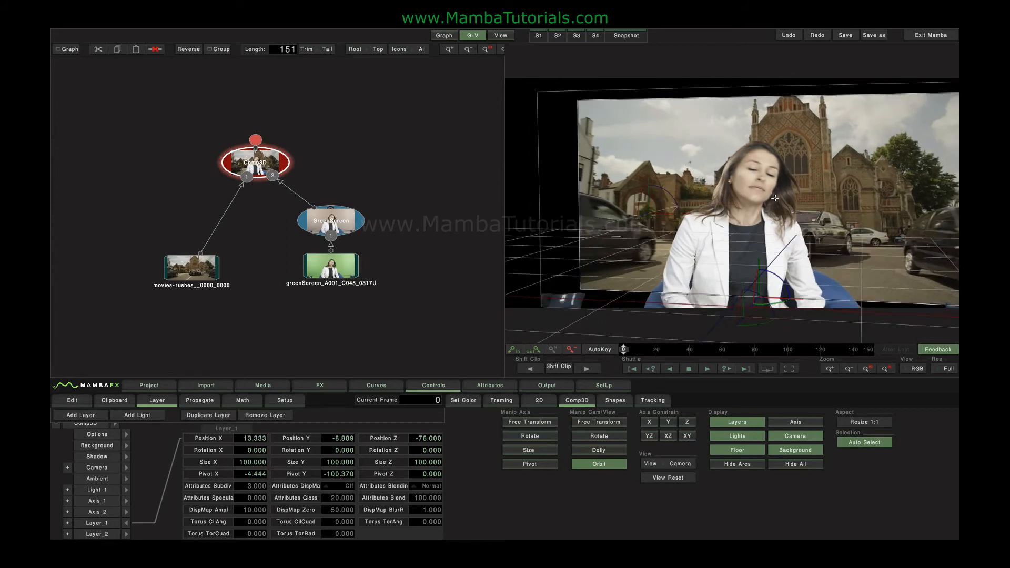
{"action": "left_click", "coordinate": [126, 523]}
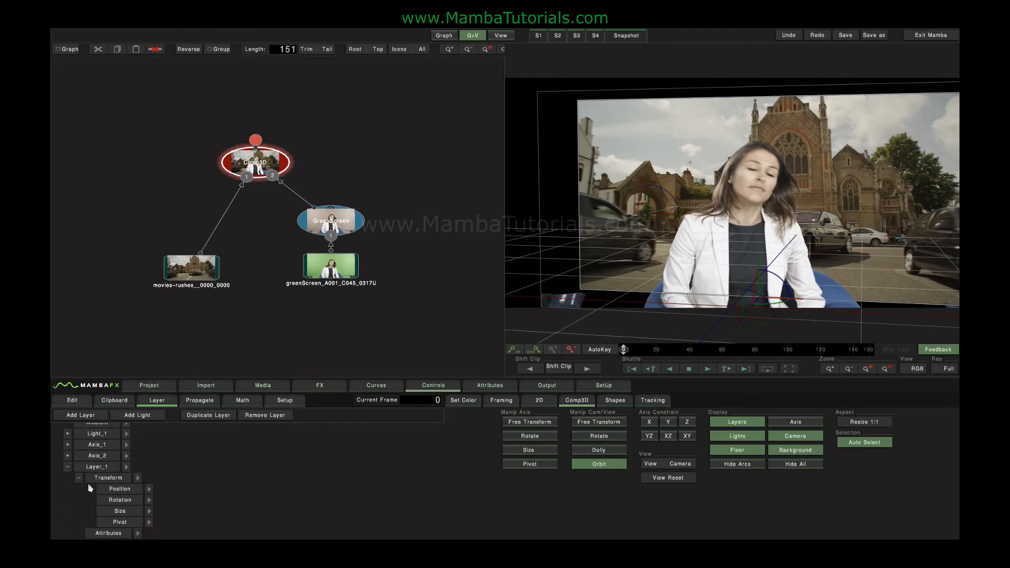
{"action": "left_click", "coordinate": [67, 467]}
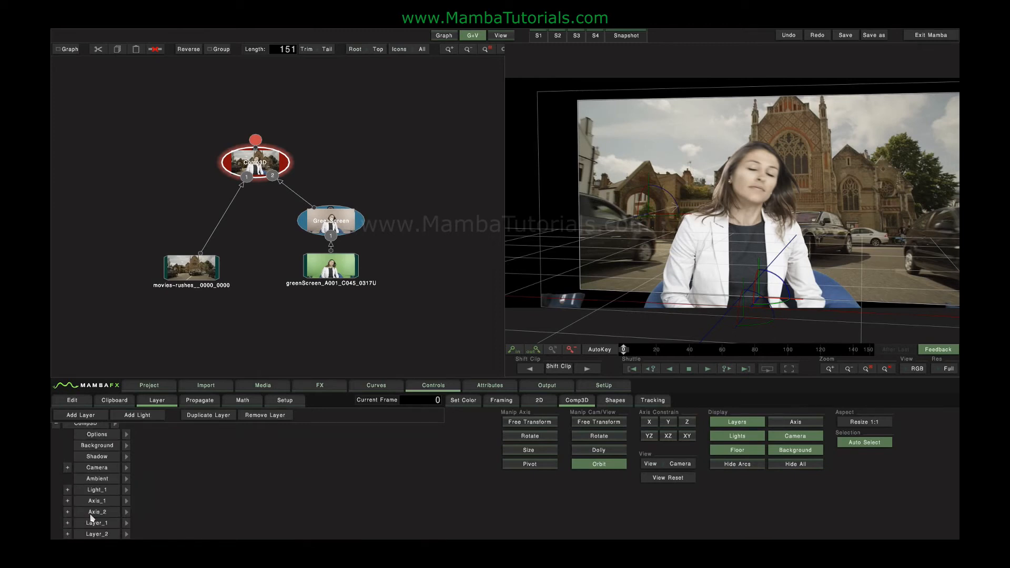
Expand Axis_2 and test sliding the layer right with its Position X
{"action": "left_click", "coordinate": [67, 511]}
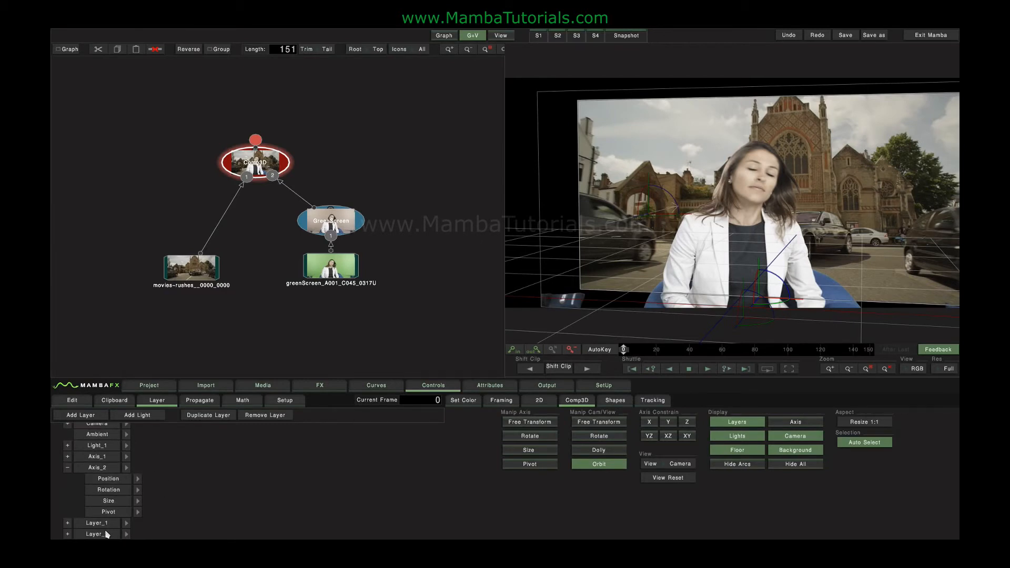
{"action": "left_click", "coordinate": [137, 479]}
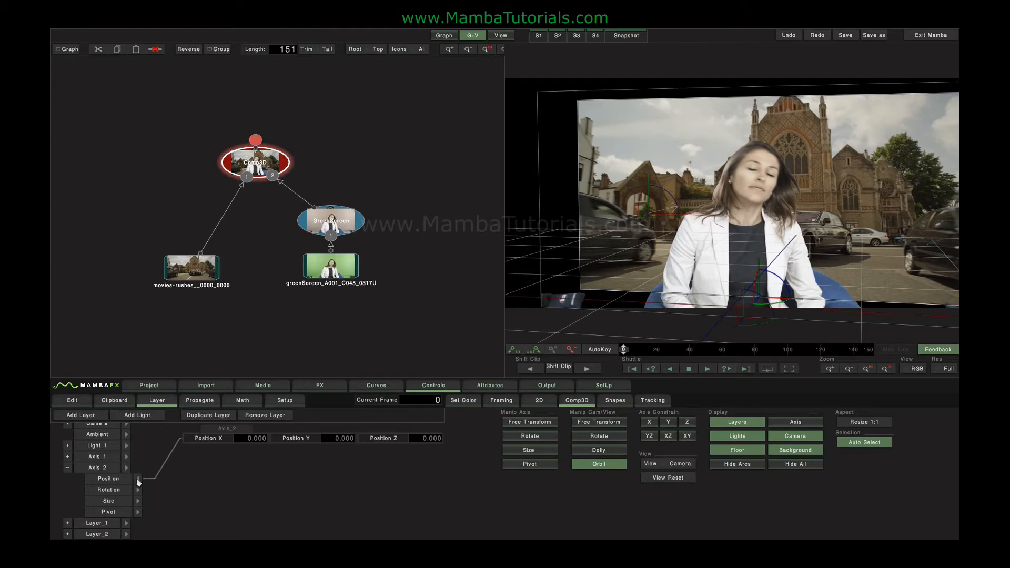
{"action": "left_click_drag", "start_coordinate": [181, 440], "coordinate": [390, 441]}
{"action": "left_click", "coordinate": [138, 479]}
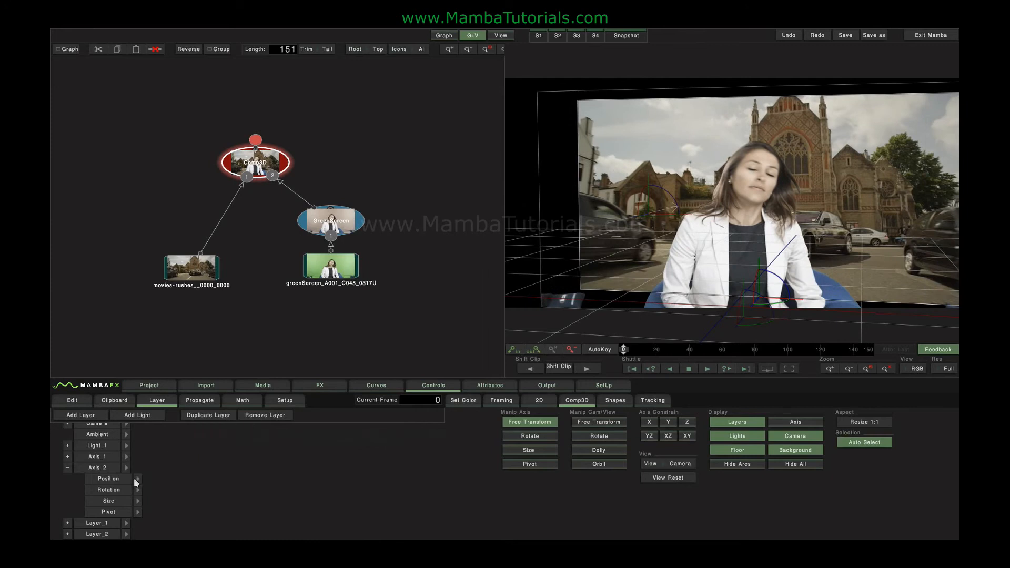
{"action": "left_click", "coordinate": [67, 468]}
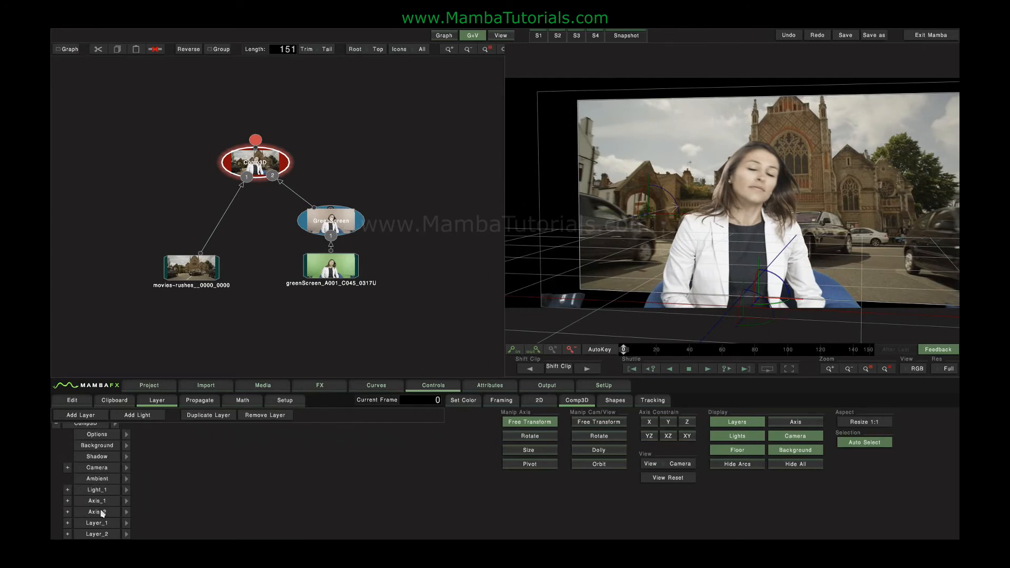
With AutoKey on, move Layer_1 up and left at frame 0, checking frame 31 and back
{"action": "left_click", "coordinate": [598, 349]}
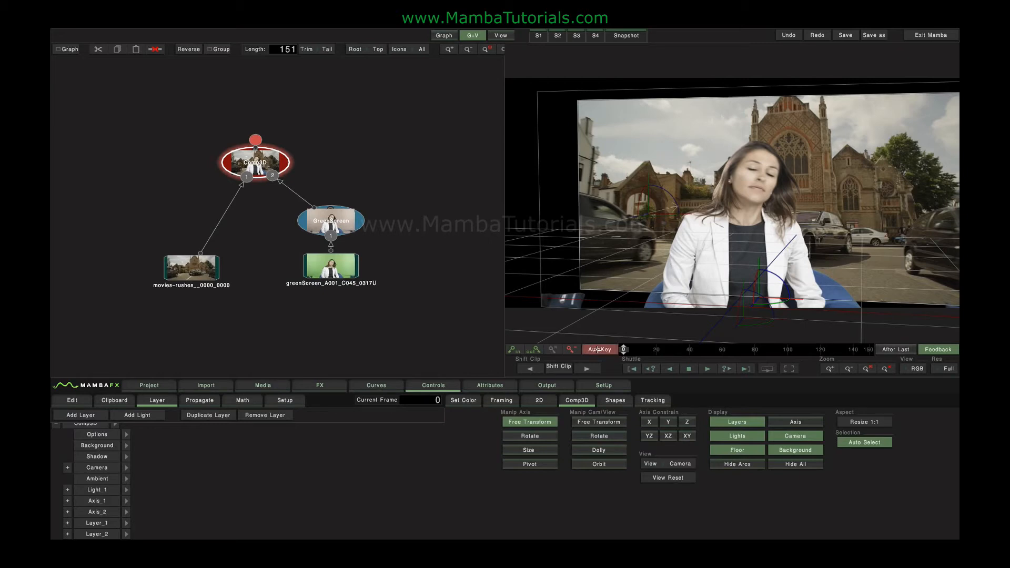
{"action": "left_click", "coordinate": [97, 522]}
{"action": "left_click_drag", "start_coordinate": [696, 243], "coordinate": [651, 204]}
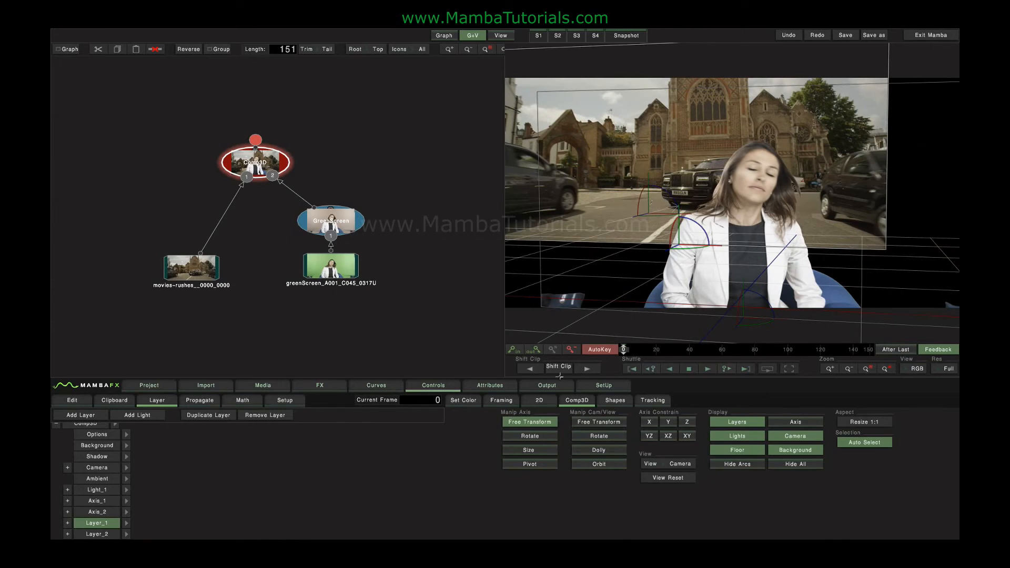
{"action": "left_click_drag", "start_coordinate": [624, 350], "coordinate": [771, 349]}
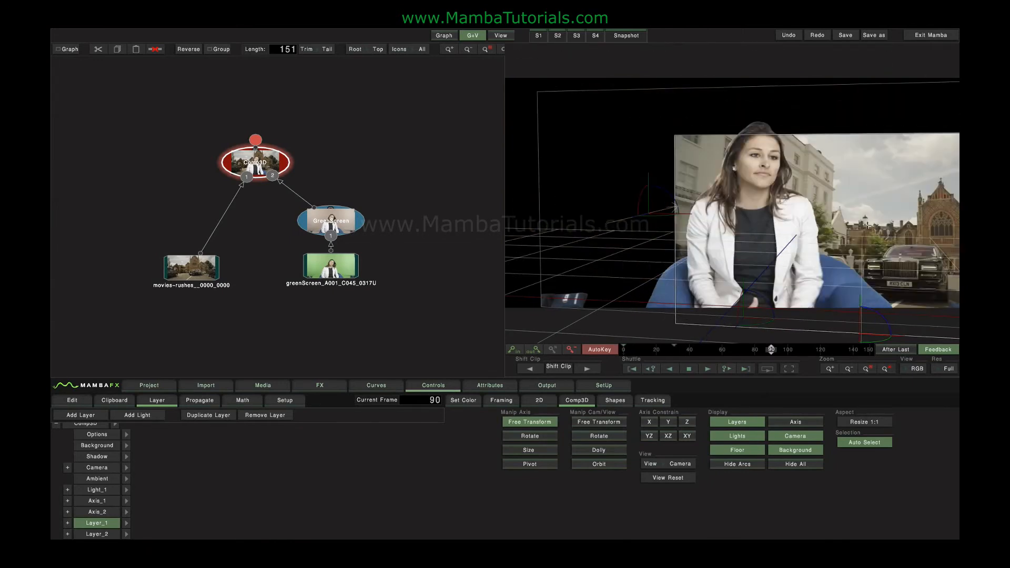
{"action": "left_click", "coordinate": [631, 368]}
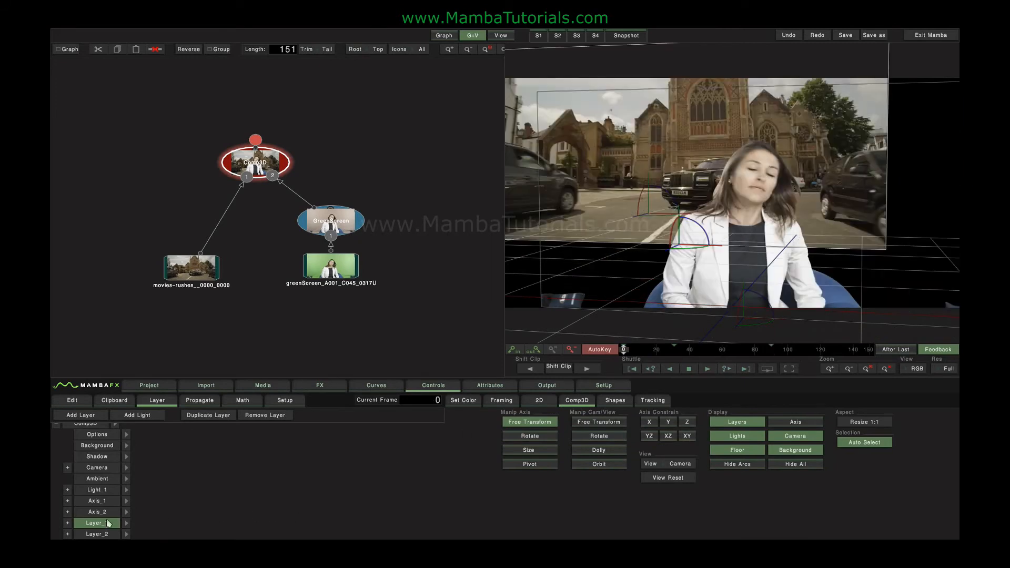
Open the Curves editor, fit Layer_1's curves, hide them, and preview frames 20–38
{"action": "left_click", "coordinate": [392, 389]}
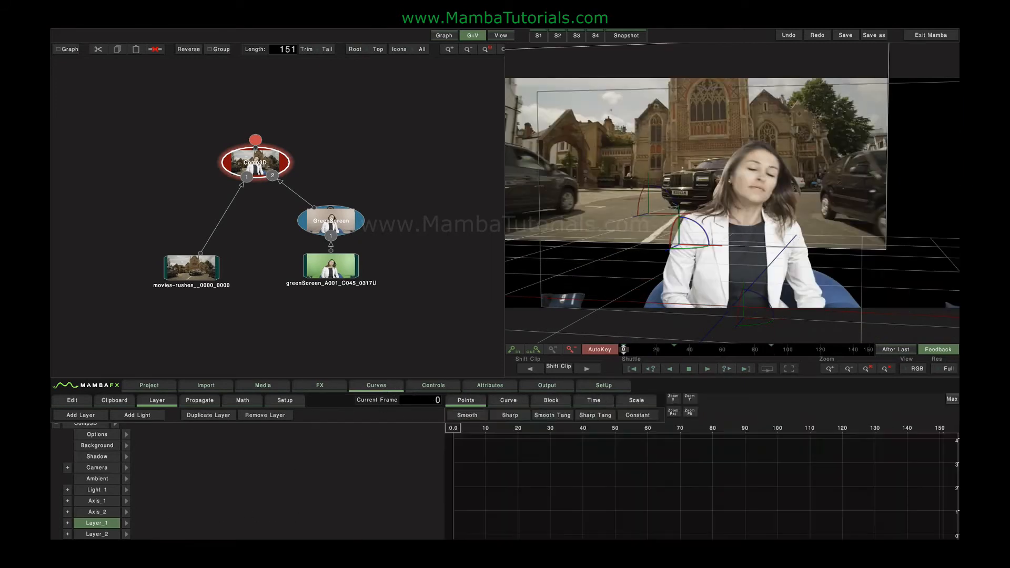
{"action": "left_click", "coordinate": [126, 523]}
{"action": "left_click", "coordinate": [689, 412]}
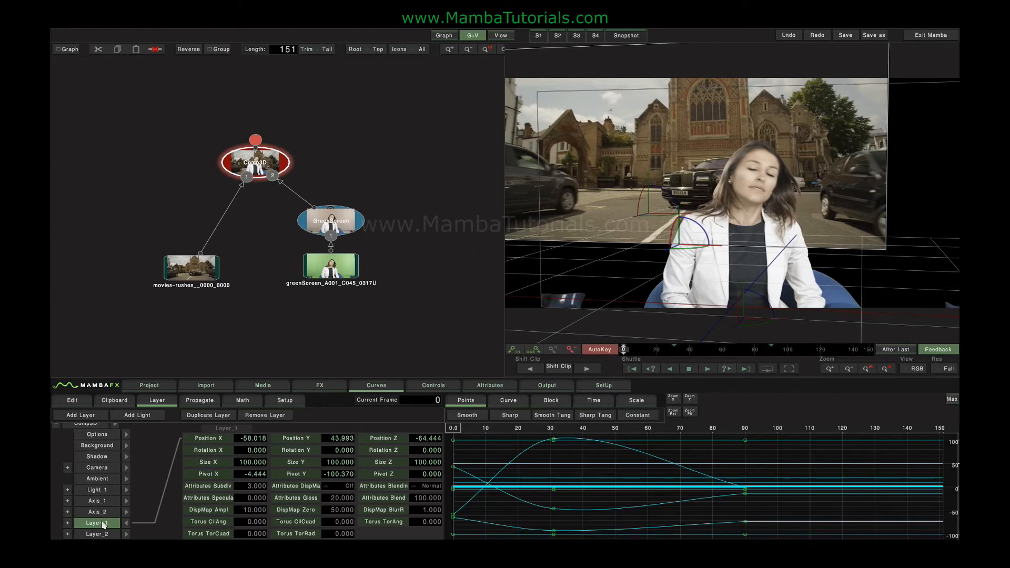
{"action": "left_click", "coordinate": [126, 523]}
{"action": "mouse_move", "coordinate": [624, 349]}
{"action": "left_mouse_down"}
{"action": "mouse_move", "coordinate": [685, 350]}
{"action": "mouse_move", "coordinate": [623, 349]}
{"action": "left_mouse_up"}
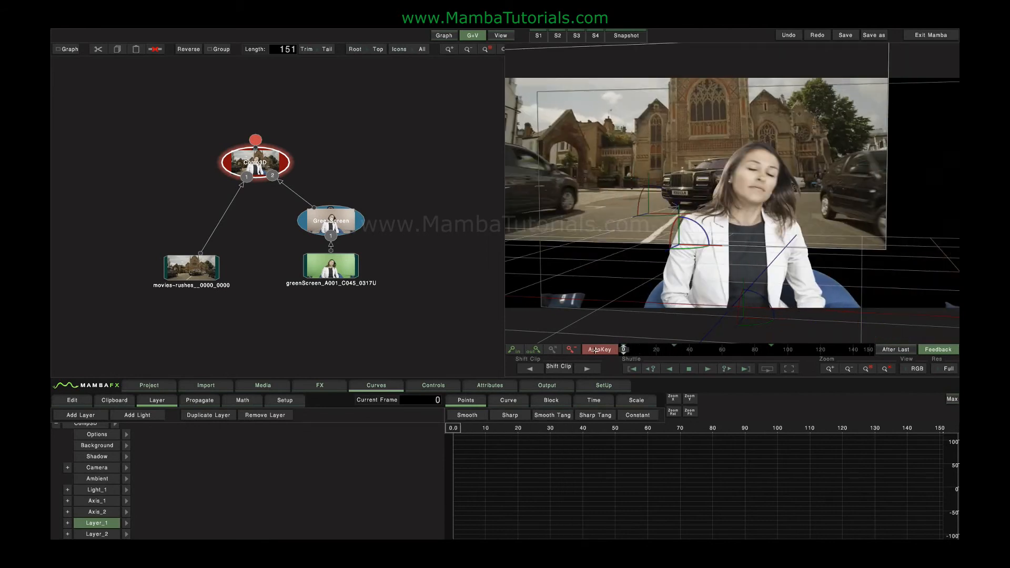
In Comp3D options, set motion blur samples to x24 with shutter 180, then go to frame 6
{"action": "left_click", "coordinate": [127, 434]}
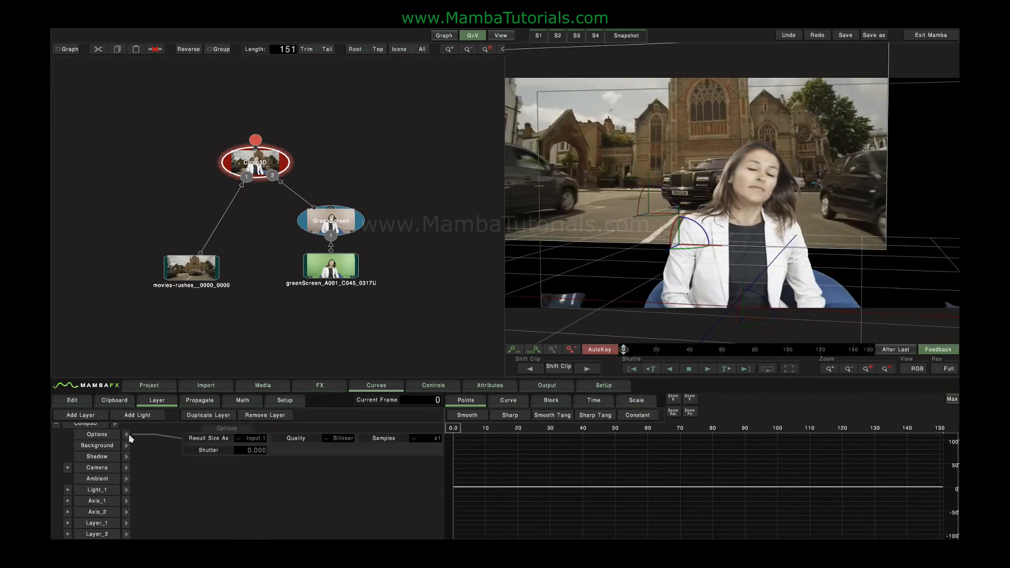
{"action": "left_click", "coordinate": [429, 437]}
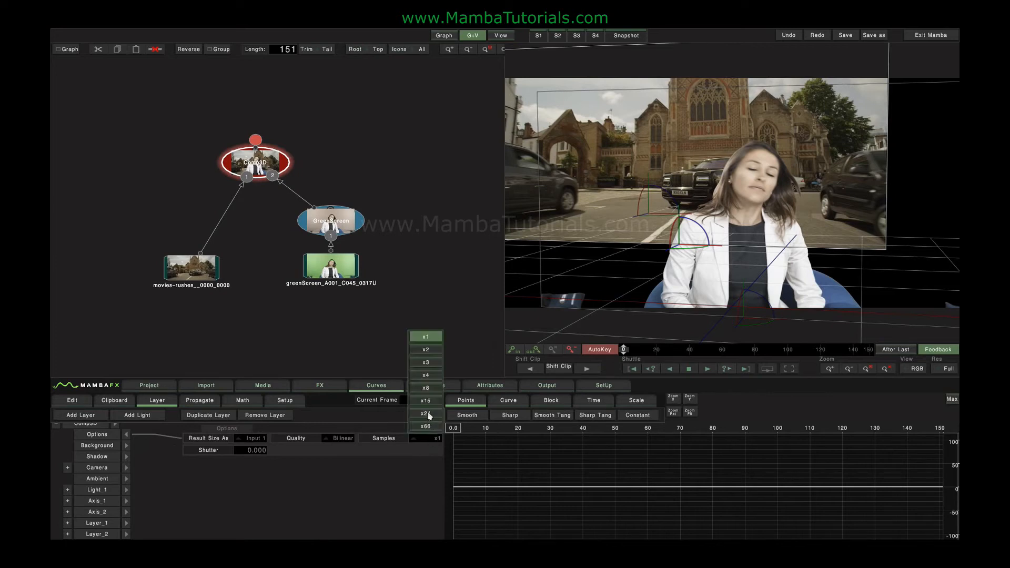
{"action": "left_click", "coordinate": [428, 413]}
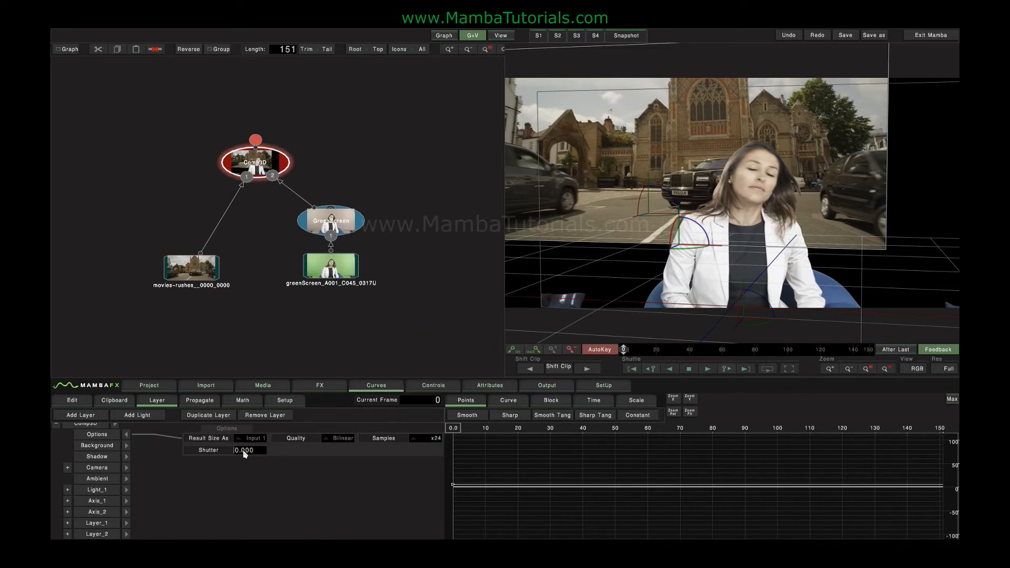
{"action": "key", "text": "Return"}
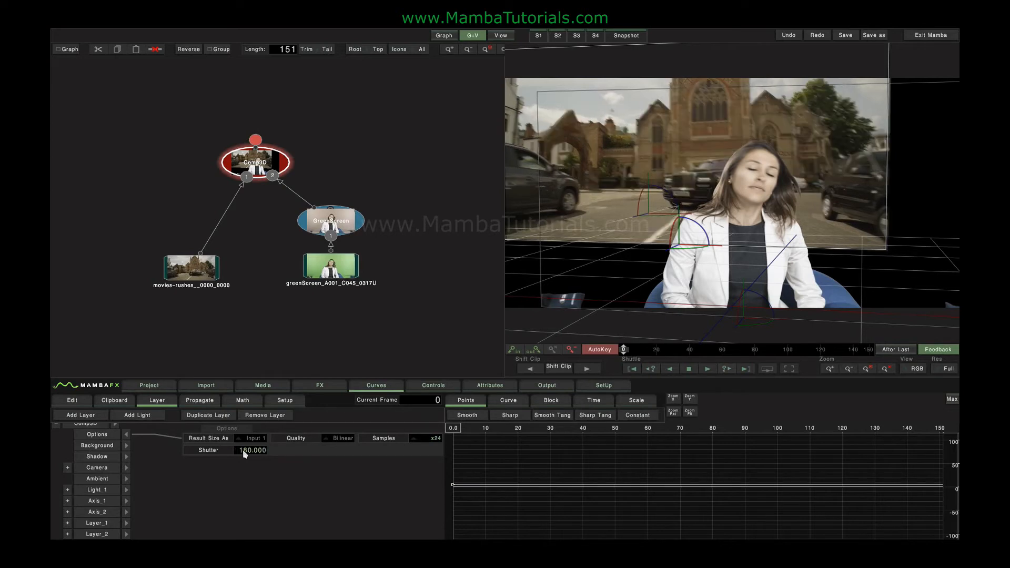
{"action": "left_click", "coordinate": [475, 430]}
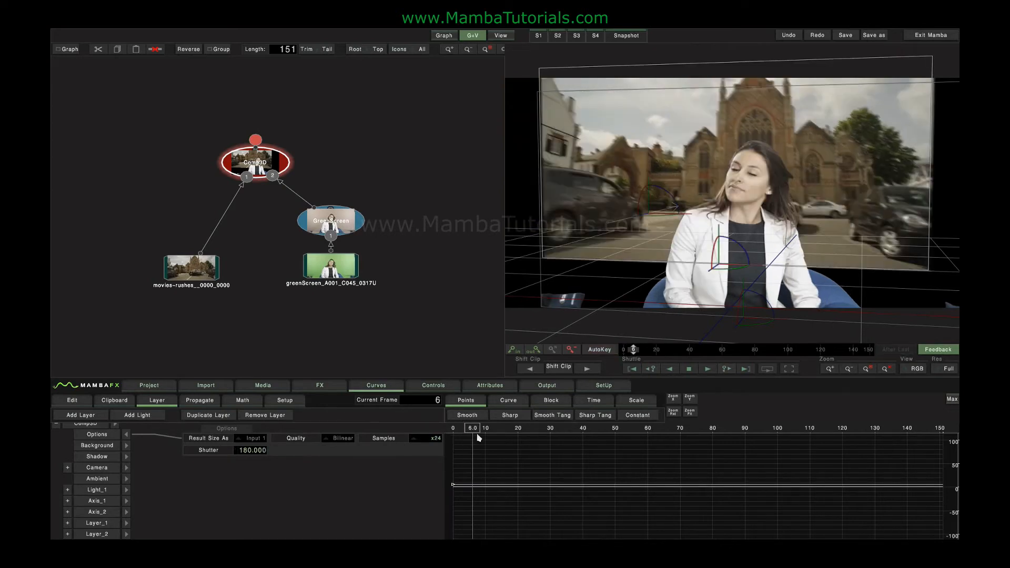
Show Layer_1's curves and check the blur from frame 31 back to frame 1
{"action": "left_click", "coordinate": [127, 523]}
{"action": "left_click_drag", "start_coordinate": [575, 486], "coordinate": [572, 509]}
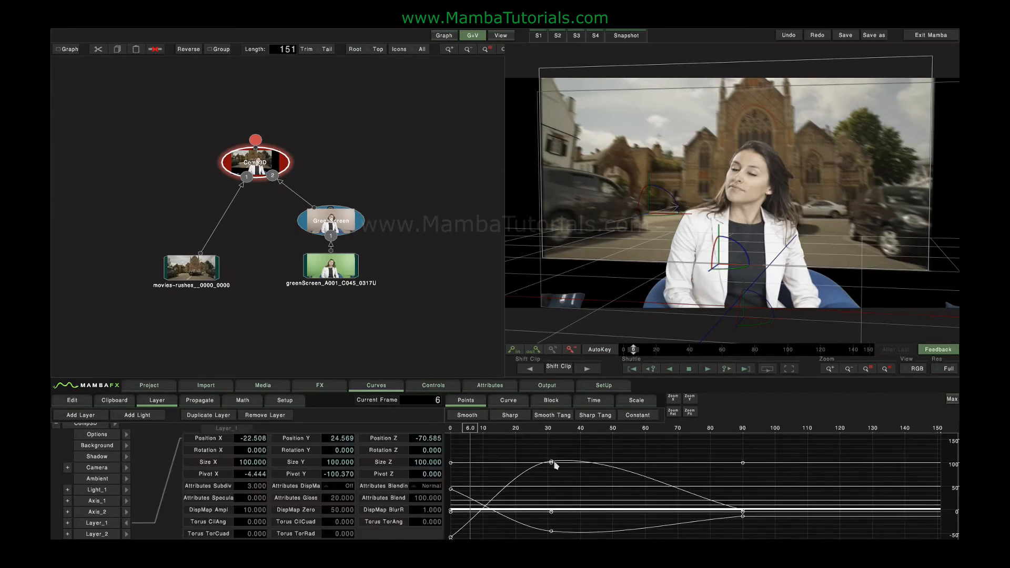
{"action": "left_click", "coordinate": [551, 461]}
{"action": "left_click_drag", "start_coordinate": [674, 349], "coordinate": [625, 349]}
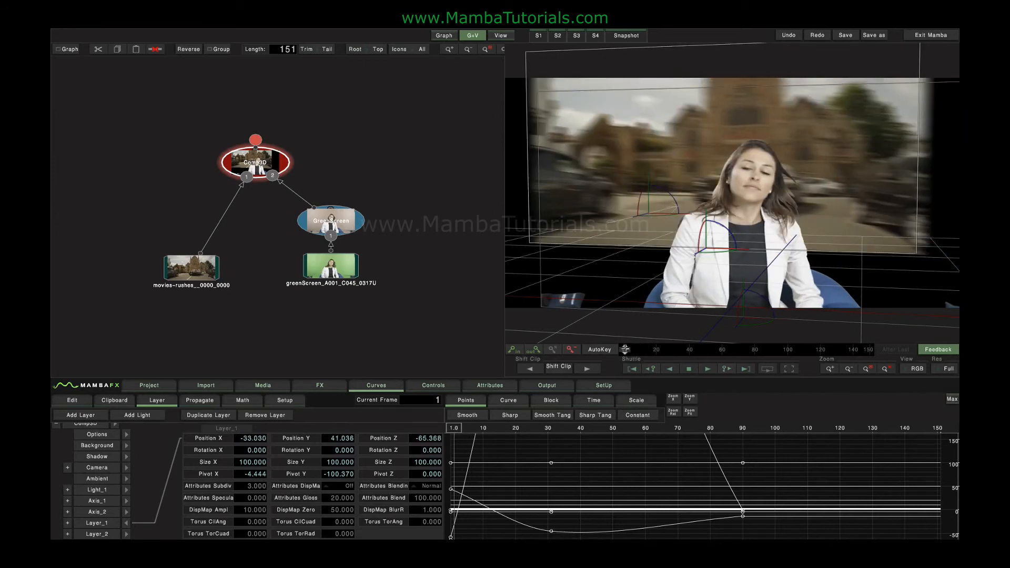
Try motion blur samples x66 and x3, return to x24, and preview around frame 15
{"action": "left_click", "coordinate": [126, 523]}
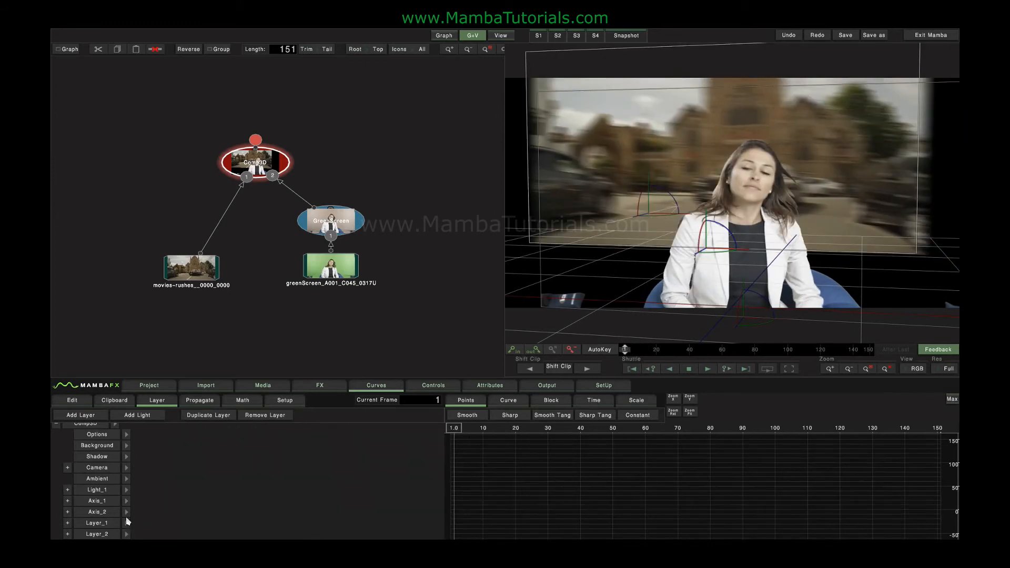
{"action": "left_click", "coordinate": [126, 439]}
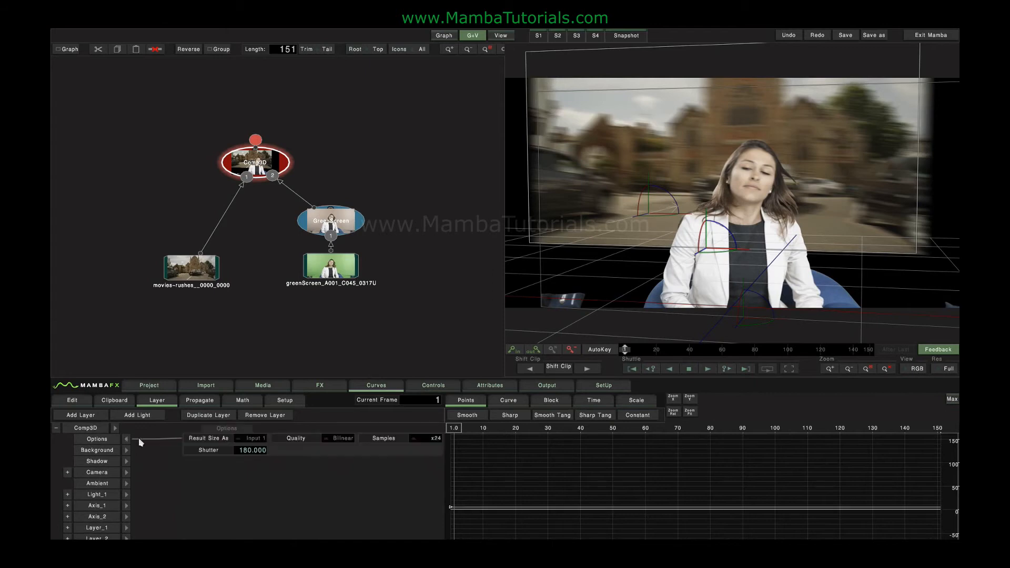
{"action": "left_click", "coordinate": [432, 440]}
{"action": "left_click", "coordinate": [428, 427]}
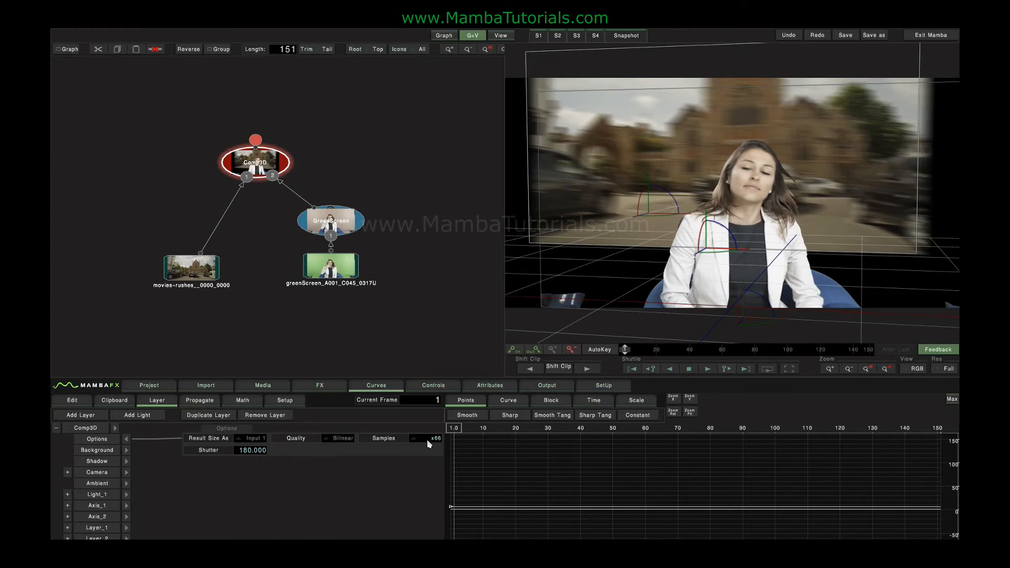
{"action": "left_click", "coordinate": [427, 440]}
{"action": "left_click", "coordinate": [421, 364]}
{"action": "left_click", "coordinate": [424, 438]}
{"action": "left_click", "coordinate": [424, 415]}
{"action": "left_click_drag", "start_coordinate": [626, 351], "coordinate": [599, 352]}
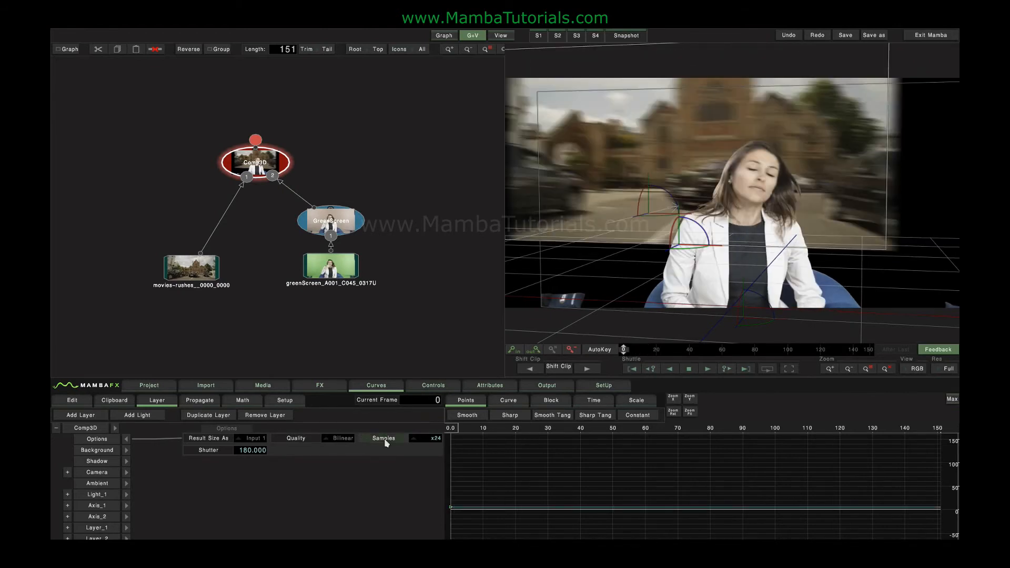
Turn motion blur off with shutter 0 and set samples to x1
{"action": "left_click", "coordinate": [218, 450]}
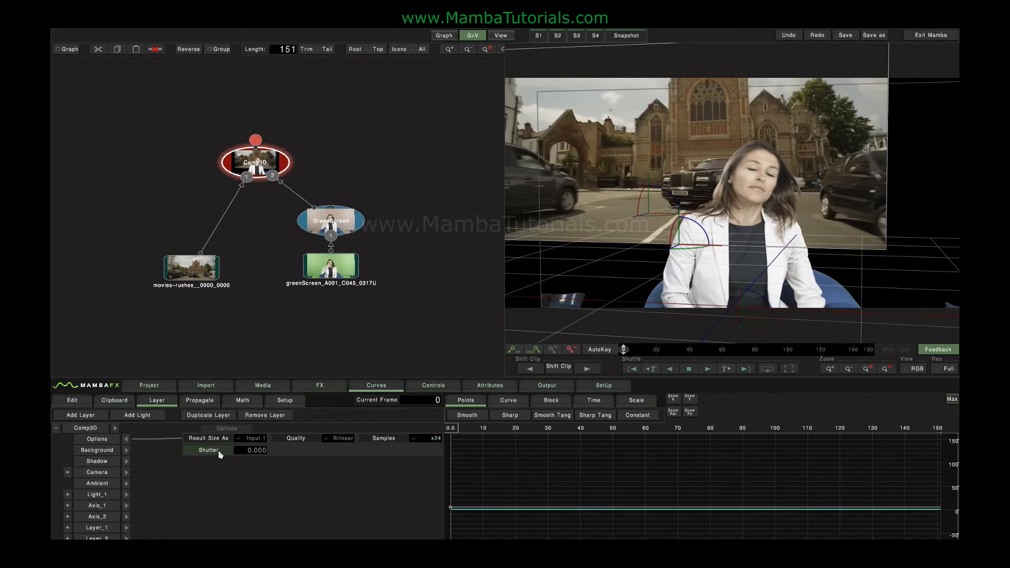
{"action": "left_click", "coordinate": [428, 440]}
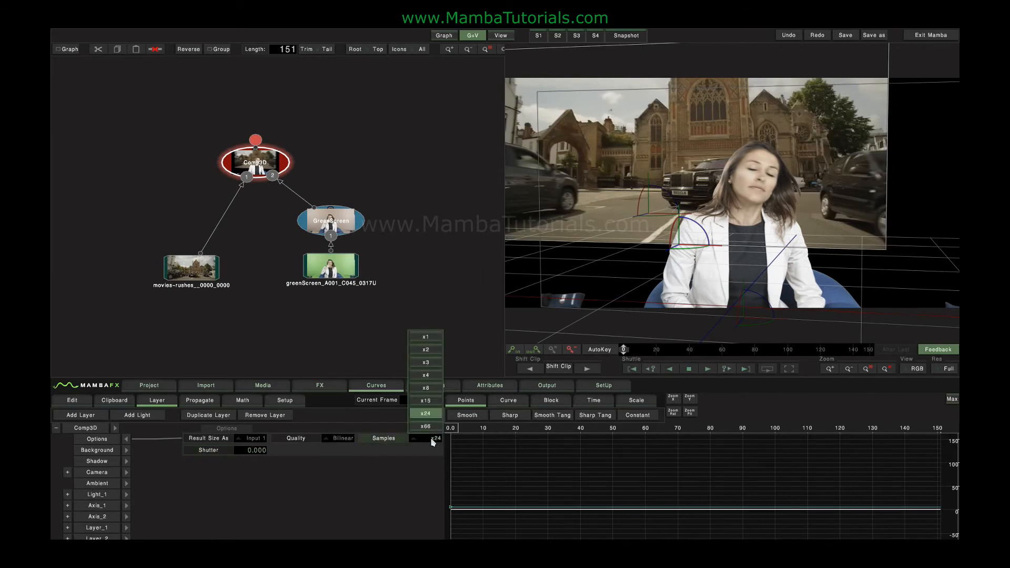
{"action": "left_click", "coordinate": [427, 339]}
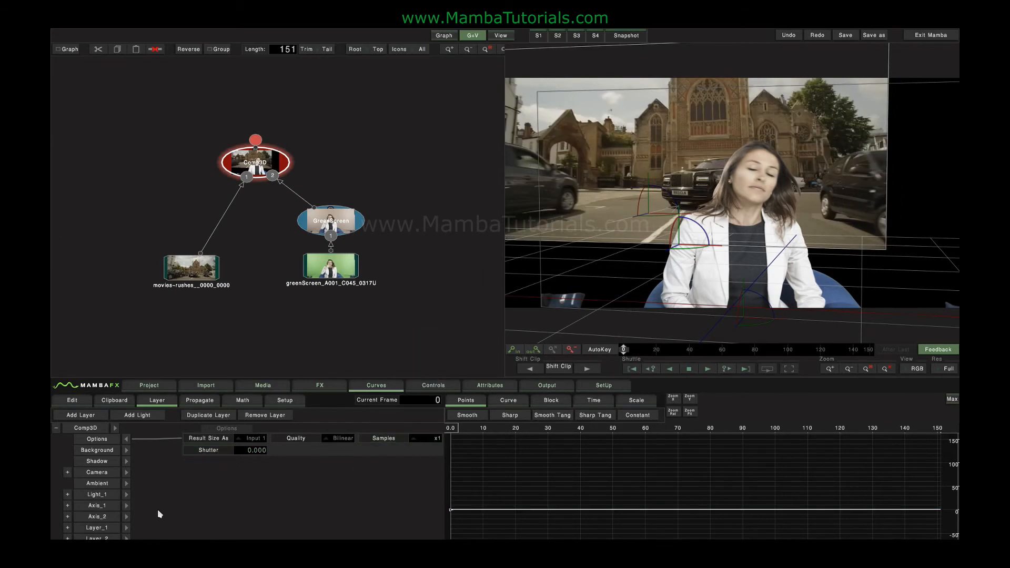
Shrink the background street plate to a small card and slide it behind the presenter
{"action": "left_click", "coordinate": [101, 528]}
{"action": "left_click_drag", "start_coordinate": [864, 111], "coordinate": [731, 192]}
{"action": "left_click_drag", "start_coordinate": [694, 238], "coordinate": [670, 199]}
{"action": "scroll", "coordinate": [673, 212], "scroll_direction": "up", "scroll_amount": 6}
{"action": "left_click_drag", "start_coordinate": [576, 171], "coordinate": [816, 225]}
{"action": "scroll", "coordinate": [730, 197], "scroll_direction": "up", "scroll_amount": 2}
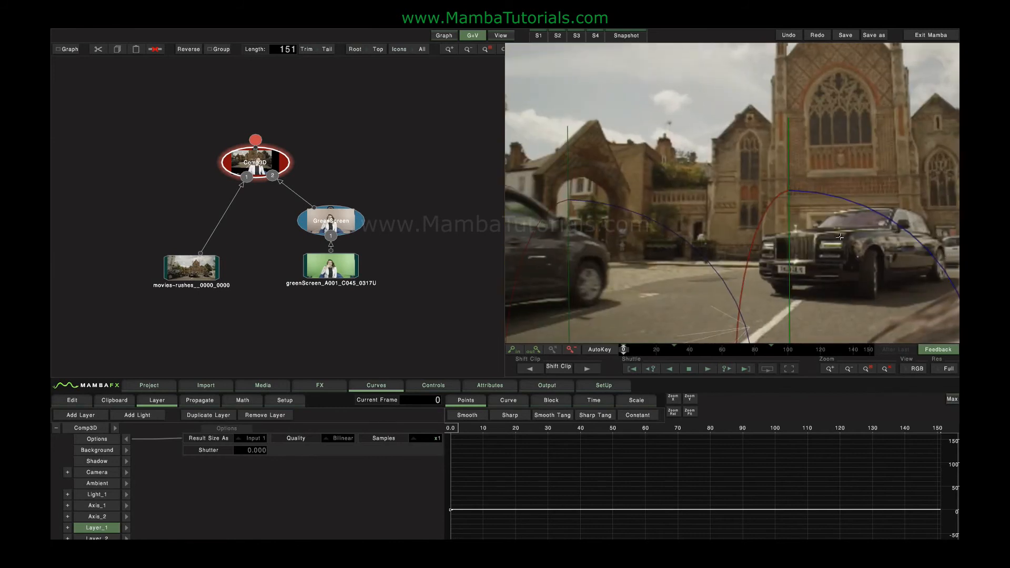
{"action": "scroll", "coordinate": [817, 223], "scroll_direction": "up", "scroll_amount": 2}
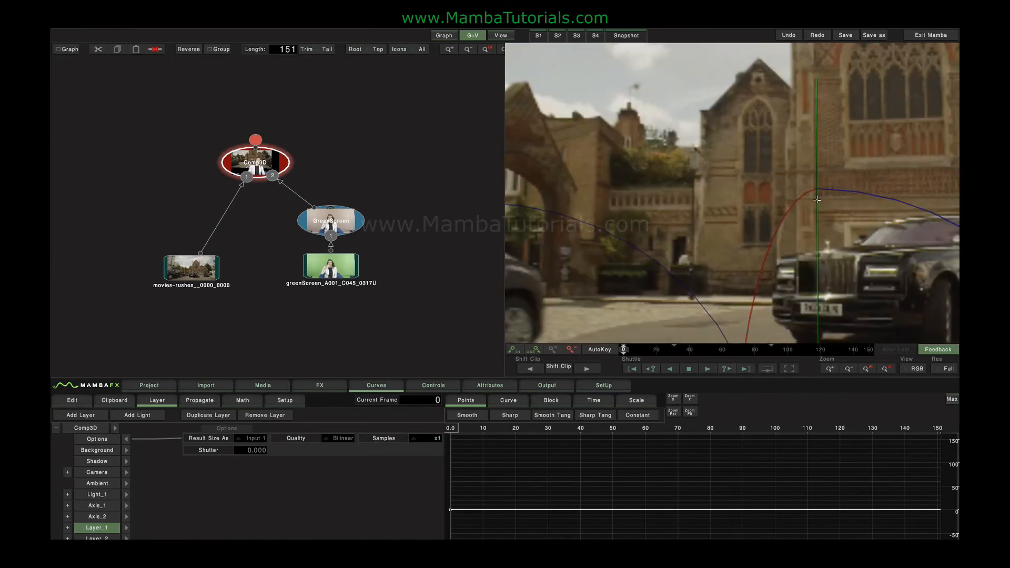
{"action": "left_click_drag", "start_coordinate": [827, 186], "coordinate": [710, 112]}
Set the Comp3D sample count to x4, then to x15
{"action": "left_click", "coordinate": [433, 448]}
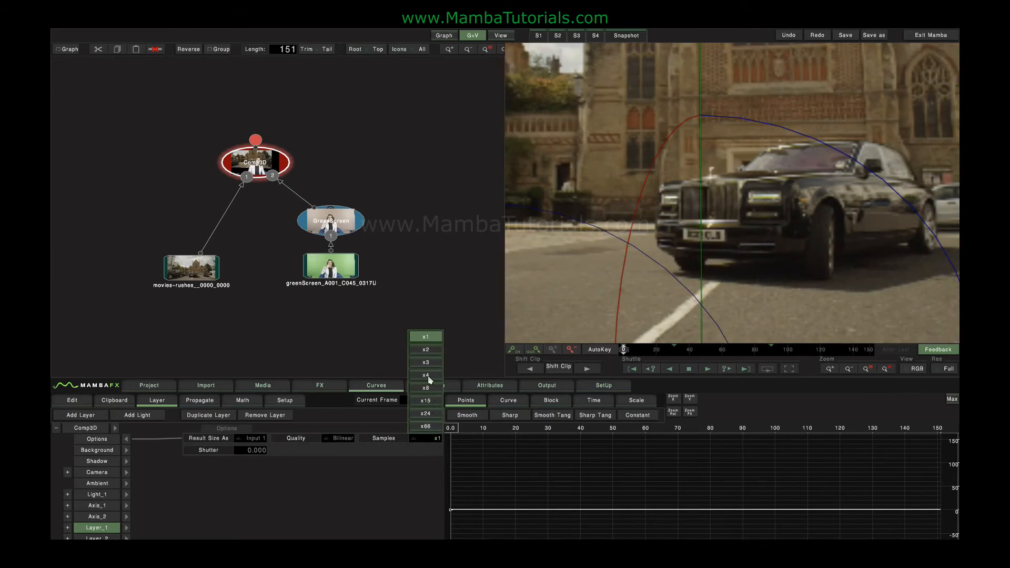
{"action": "left_click", "coordinate": [430, 379]}
{"action": "left_click", "coordinate": [422, 437]}
{"action": "left_click", "coordinate": [424, 402]}
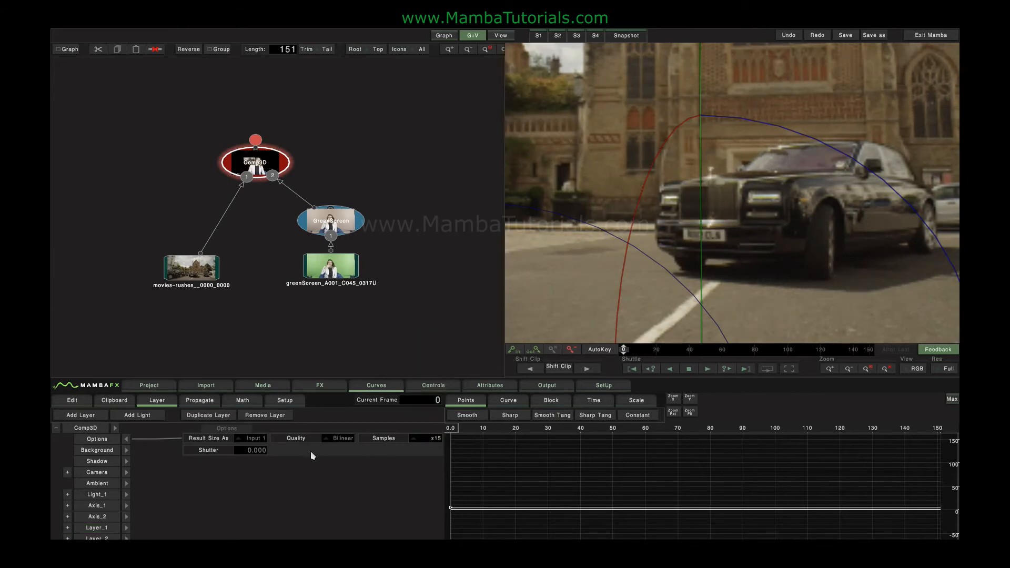
Hide the Comp3D options, select Layer_1 and Layer_2, and view through the camera
{"action": "left_click", "coordinate": [104, 436]}
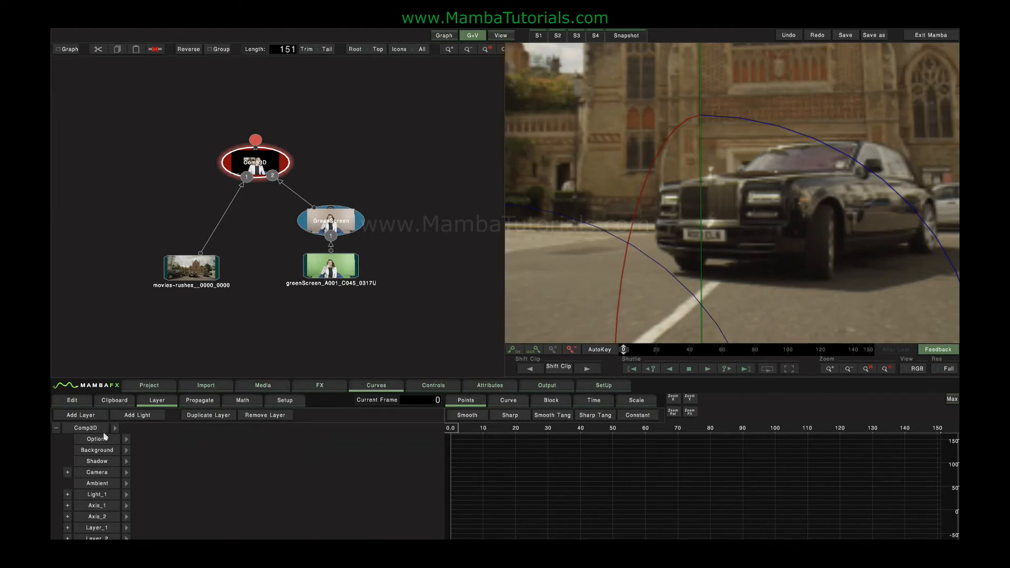
{"action": "left_click", "coordinate": [885, 368]}
{"action": "left_click", "coordinate": [98, 528]}
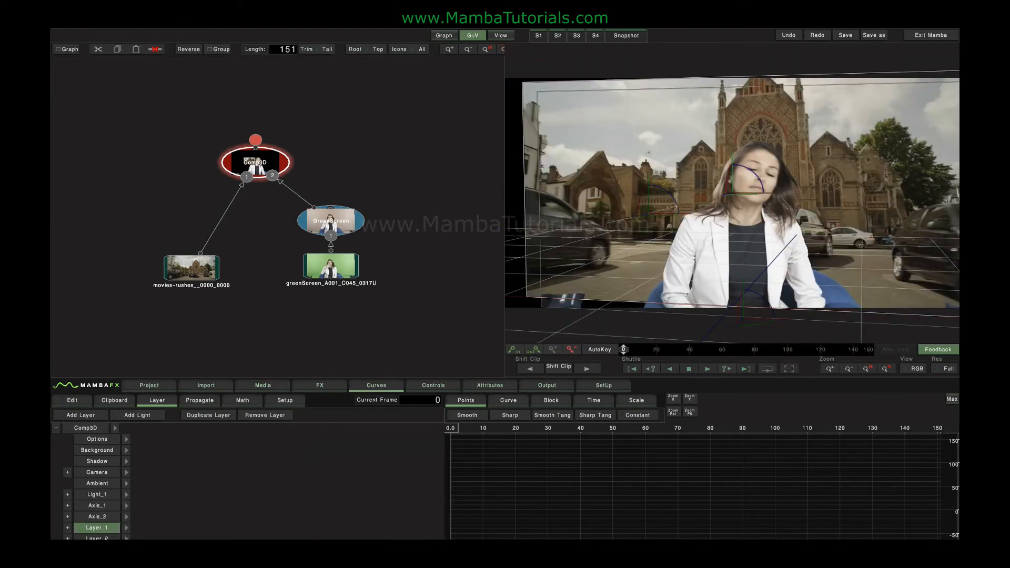
{"action": "left_click", "coordinate": [98, 538]}
{"action": "left_click", "coordinate": [110, 474]}
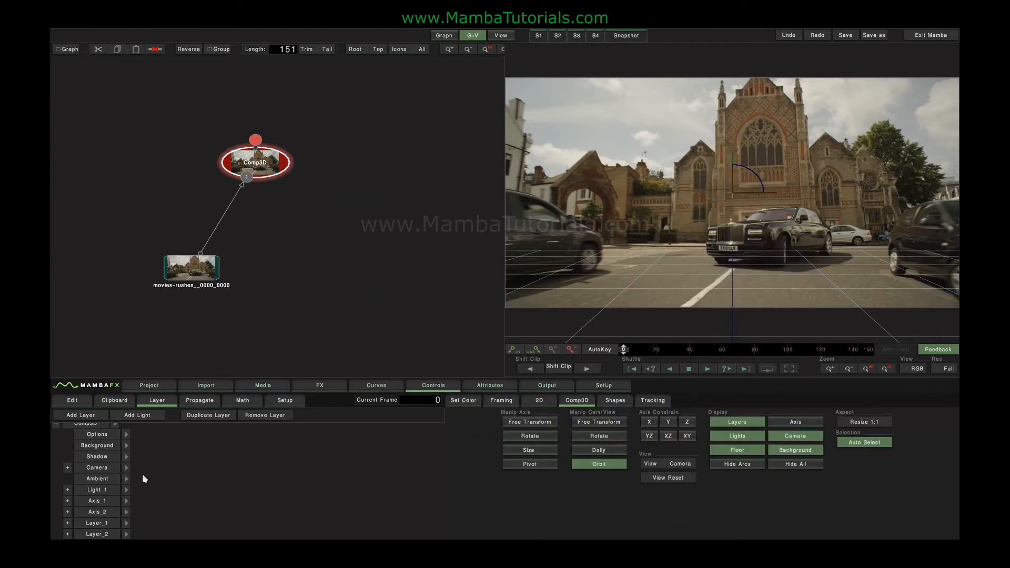
Remove the greenscreen Layer_2 from the comp and clear the selection
{"action": "left_click", "coordinate": [98, 533]}
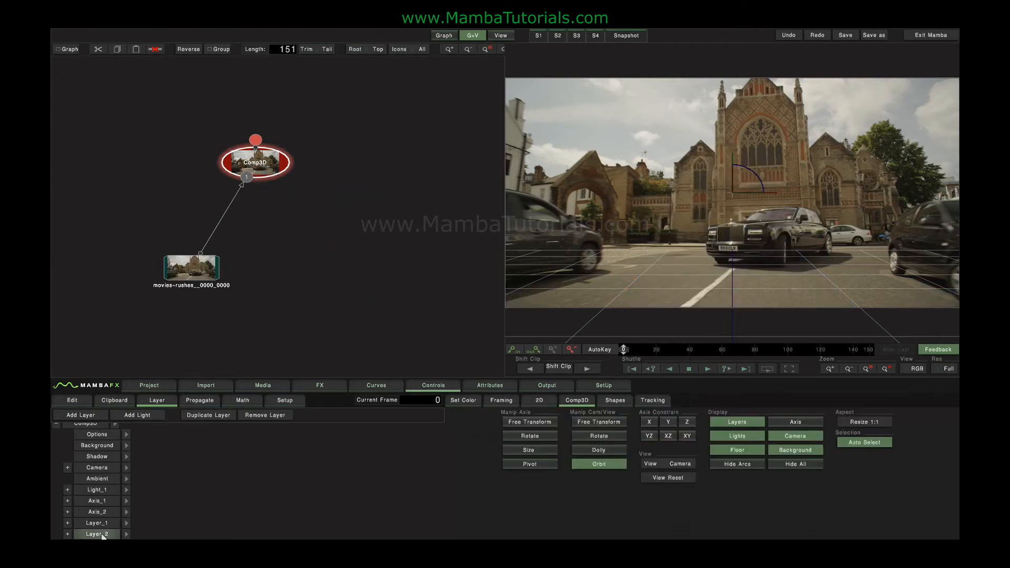
{"action": "left_click", "coordinate": [265, 415]}
{"action": "left_click", "coordinate": [178, 516]}
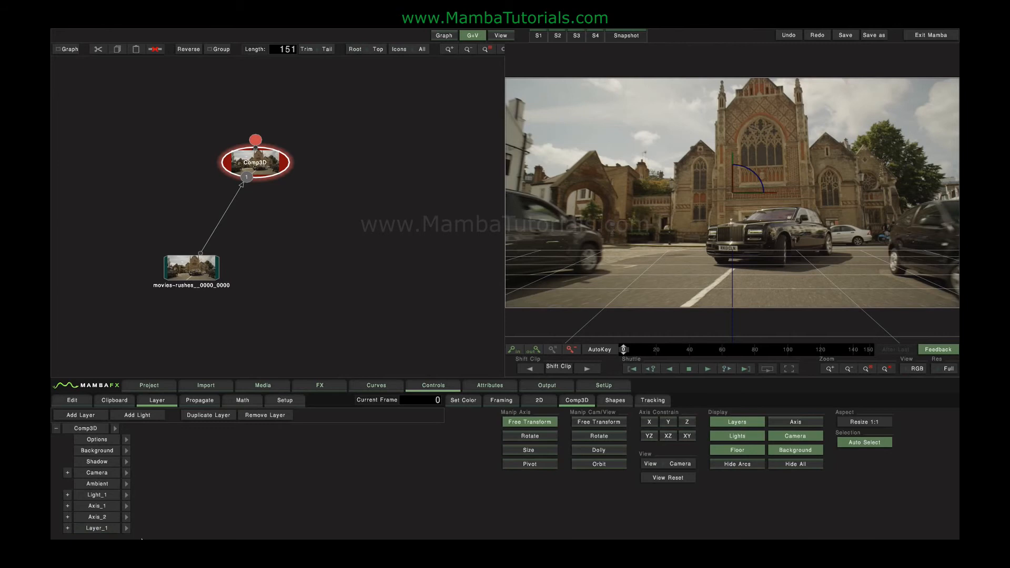
Open Layer_1's attributes, test the Blend value and restore it to 100, then view blend modes
{"action": "left_click", "coordinate": [68, 528]}
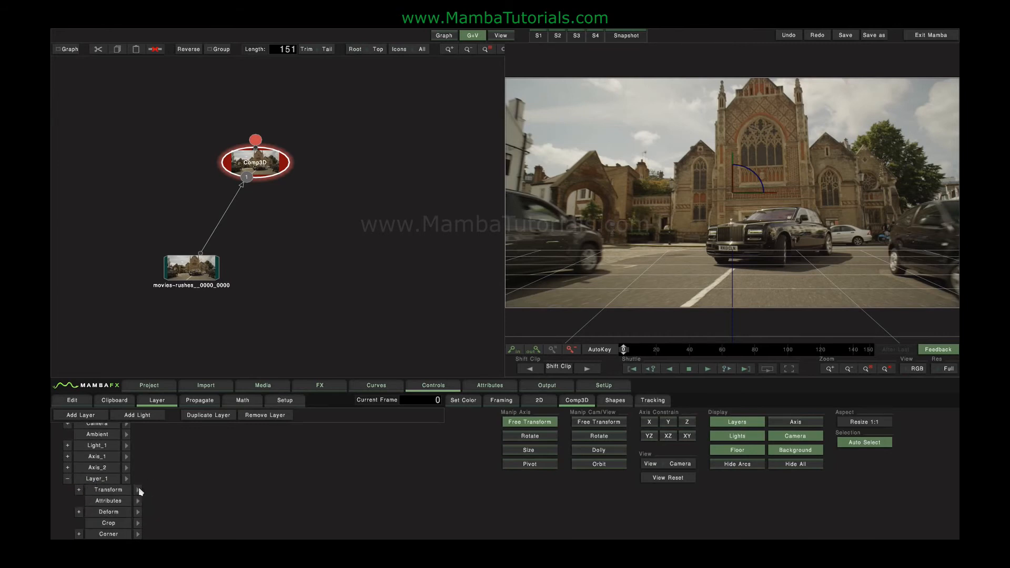
{"action": "left_click", "coordinate": [138, 502]}
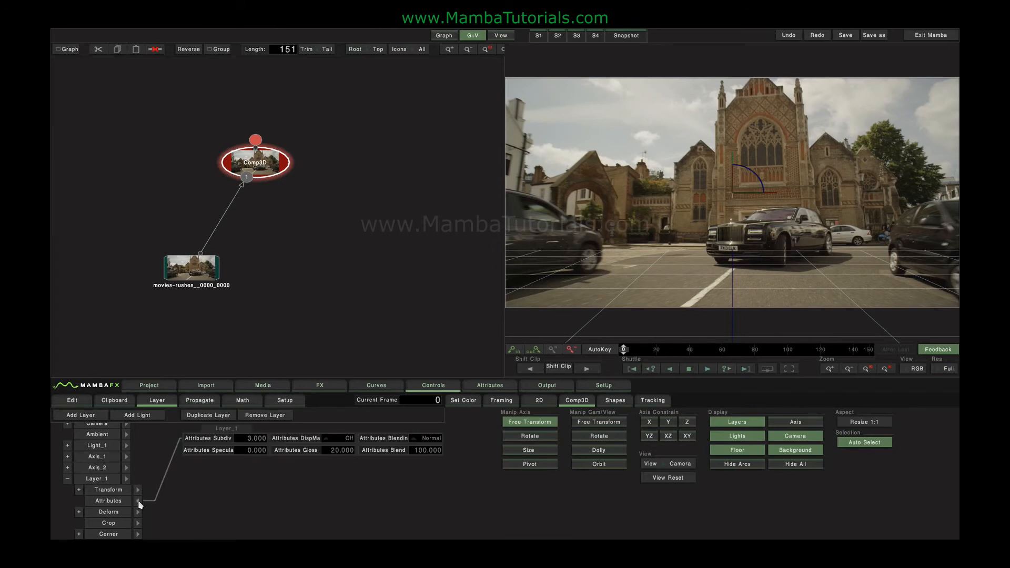
{"action": "left_click_drag", "start_coordinate": [419, 449], "coordinate": [51, 445]}
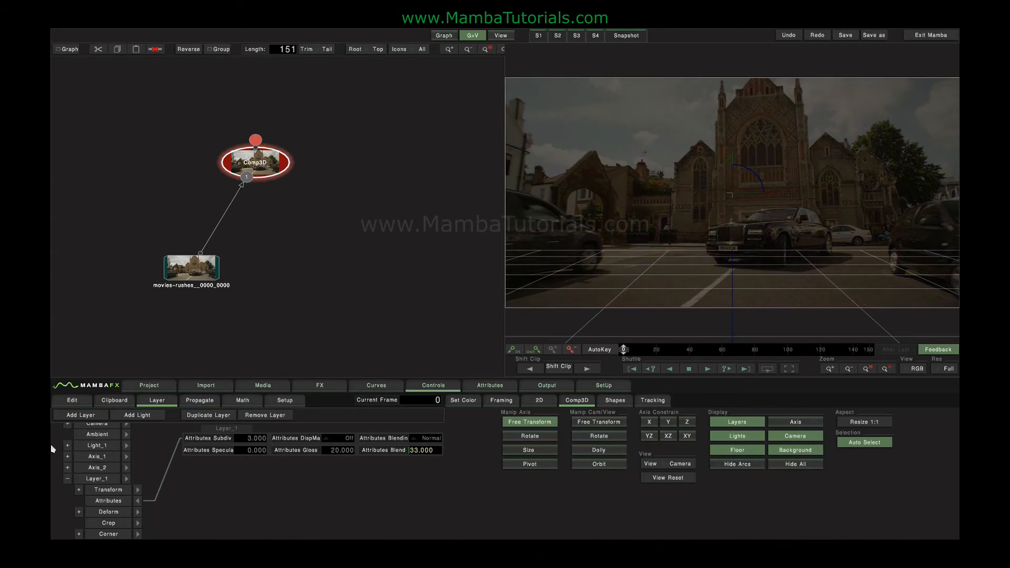
{"action": "left_click_drag", "start_coordinate": [382, 447], "coordinate": [653, 445]}
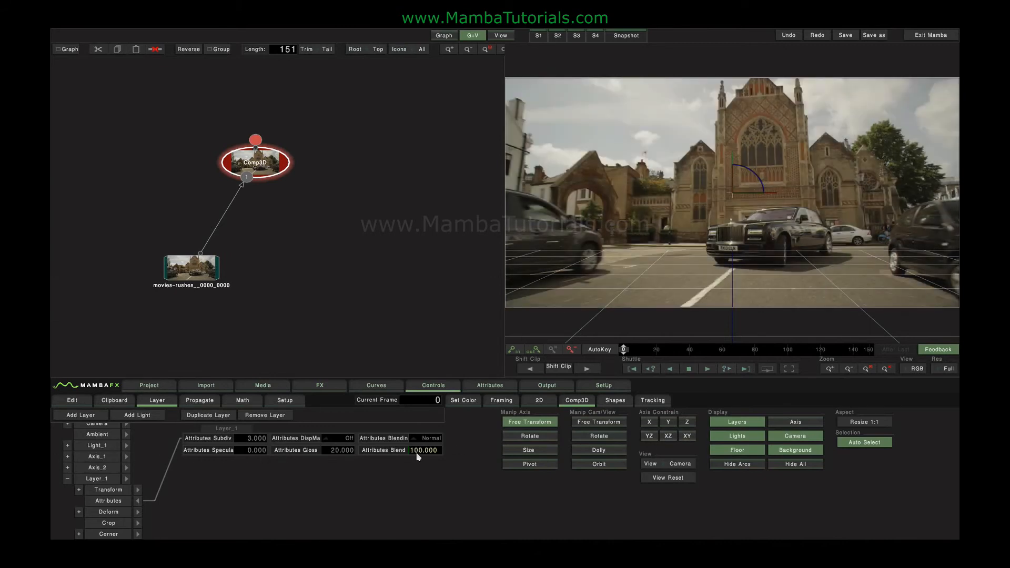
{"action": "left_click", "coordinate": [422, 440]}
{"action": "left_click", "coordinate": [138, 501]}
Open Layer_1's Torus deformation settings and orbit and dolly the 3D view
{"action": "left_click", "coordinate": [79, 512]}
{"action": "scroll", "coordinate": [119, 504], "scroll_direction": "down", "scroll_amount": 3}
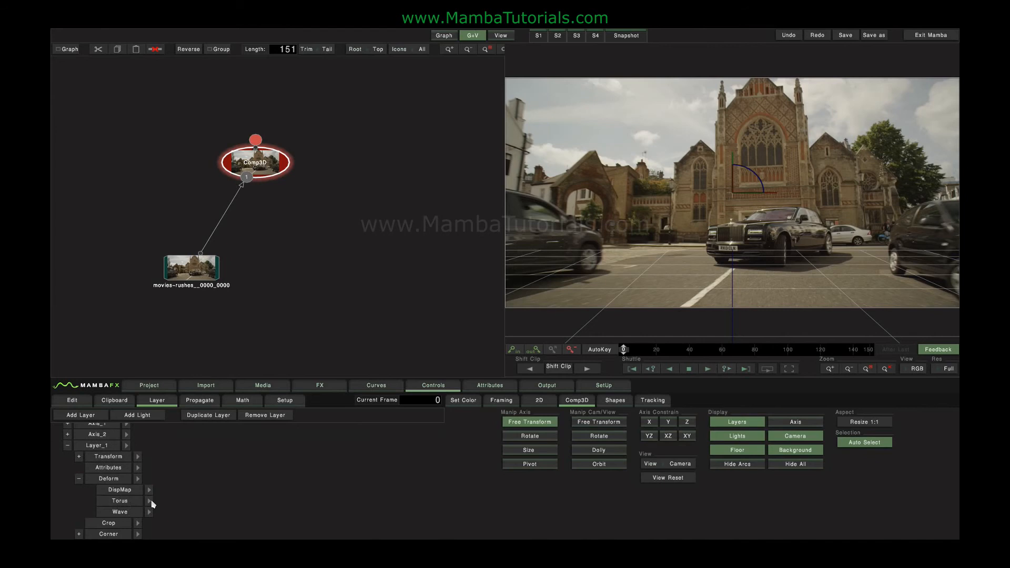
{"action": "left_click", "coordinate": [149, 501]}
{"action": "left_click", "coordinate": [598, 464]}
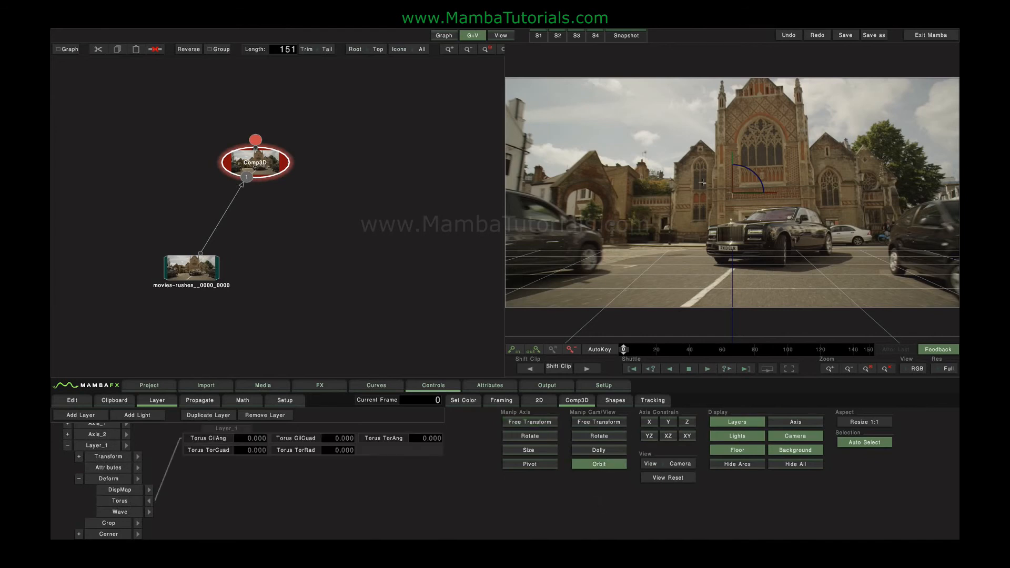
{"action": "left_click_drag", "start_coordinate": [702, 182], "coordinate": [729, 222]}
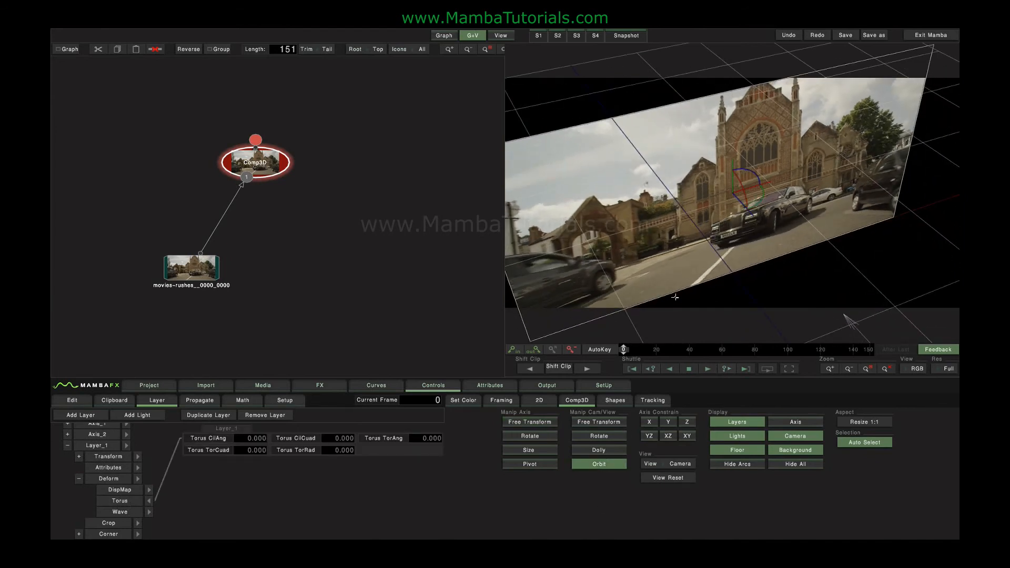
{"action": "left_click", "coordinate": [596, 454]}
{"action": "left_click_drag", "start_coordinate": [723, 285], "coordinate": [760, 266]}
Bend the plate with Torus CilAng 45, then 42, add a TorAng bend, then reset it flat
{"action": "left_click", "coordinate": [247, 438]}
{"action": "left_click_drag", "start_coordinate": [271, 439], "coordinate": [247, 530]}
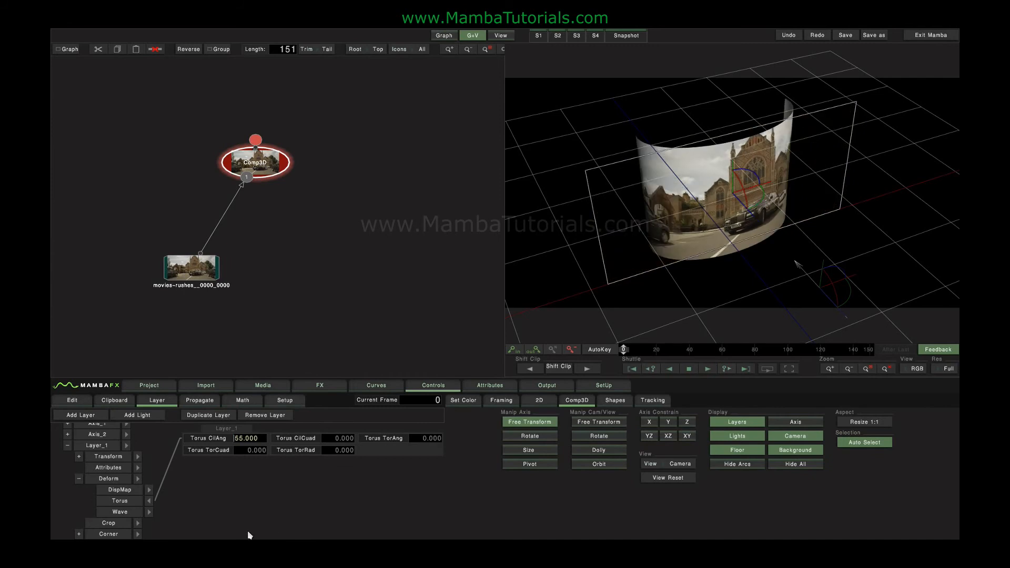
{"action": "left_click_drag", "start_coordinate": [243, 438], "coordinate": [217, 441]}
{"action": "left_click_drag", "start_coordinate": [405, 438], "coordinate": [282, 460]}
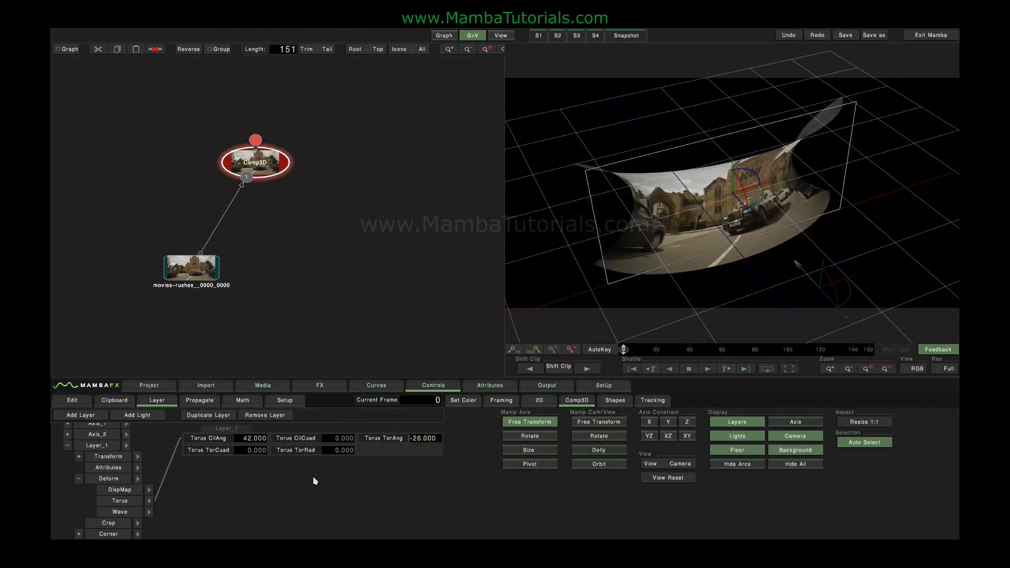
{"action": "left_click", "coordinate": [135, 503]}
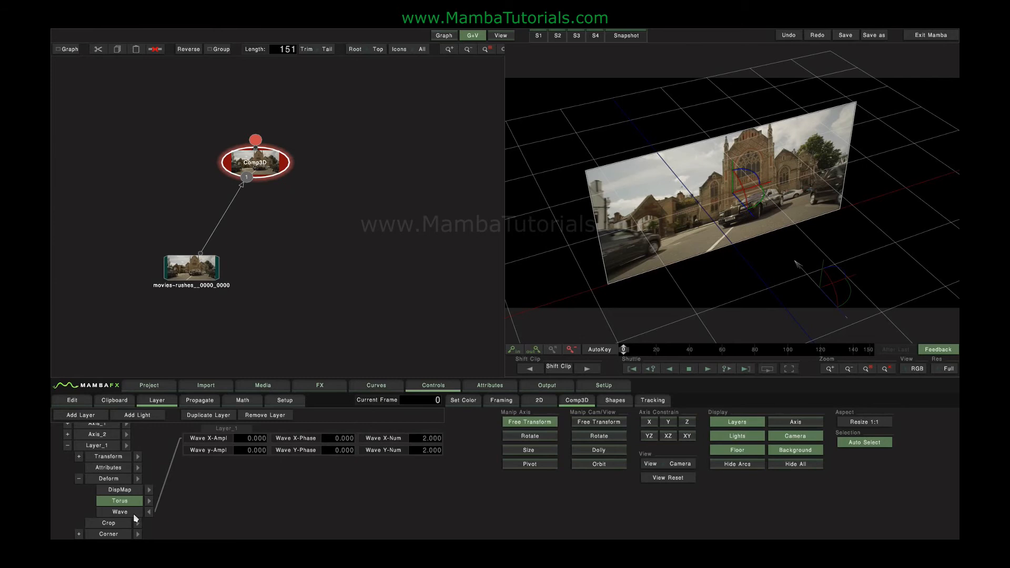
Try Wave X amplitude 24, switch the wave off, and open and close DispMap settings
{"action": "left_click", "coordinate": [134, 513]}
{"action": "mouse_move", "coordinate": [256, 439]}
{"action": "left_mouse_down"}
{"action": "mouse_move", "coordinate": [349, 445]}
{"action": "mouse_move", "coordinate": [333, 437]}
{"action": "mouse_move", "coordinate": [348, 455]}
{"action": "mouse_move", "coordinate": [412, 467]}
{"action": "mouse_move", "coordinate": [398, 447]}
{"action": "mouse_move", "coordinate": [317, 448]}
{"action": "mouse_move", "coordinate": [392, 446]}
{"action": "mouse_move", "coordinate": [372, 454]}
{"action": "left_mouse_up"}
{"action": "left_click", "coordinate": [131, 513]}
{"action": "left_click", "coordinate": [150, 489]}
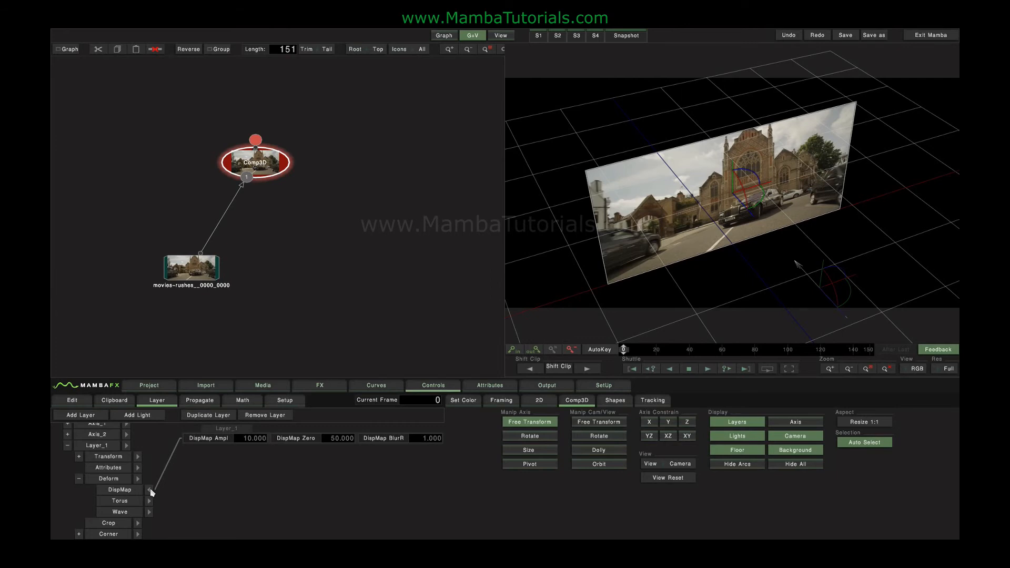
{"action": "left_click", "coordinate": [150, 490]}
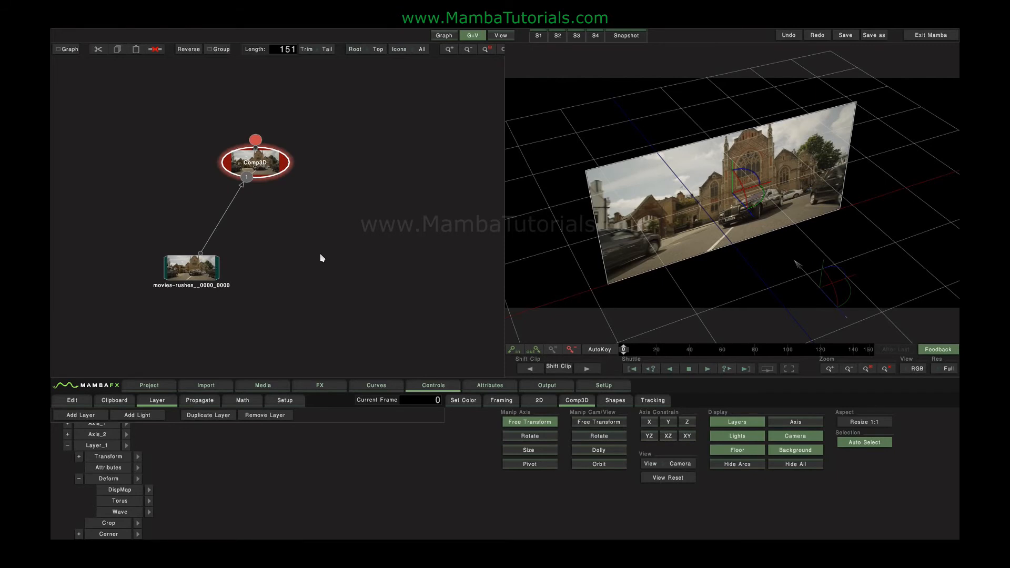
Add a striped wipe from the FX Wipes library and preview it on the timeline
{"action": "left_click", "coordinate": [319, 388]}
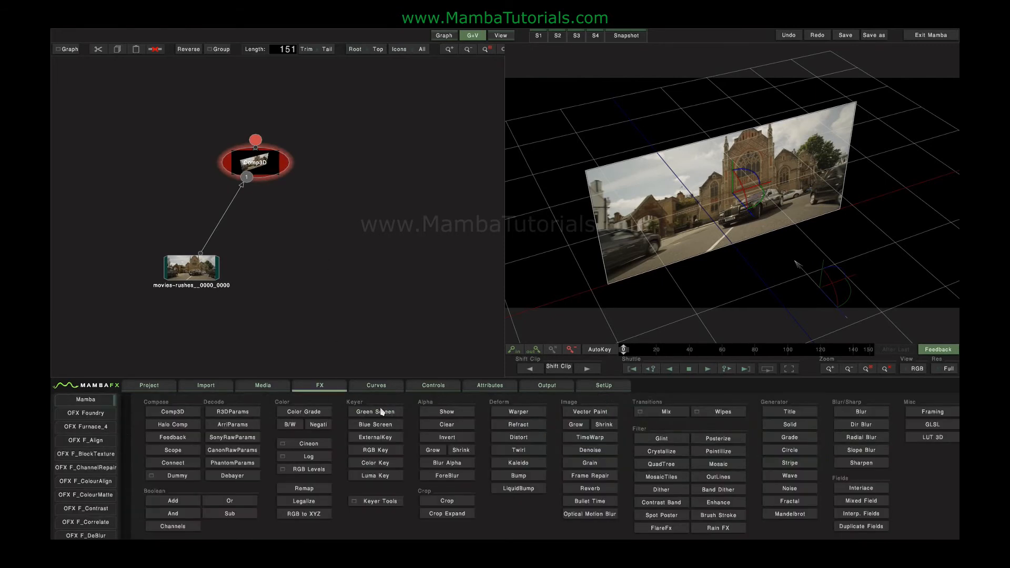
{"action": "left_click", "coordinate": [724, 412]}
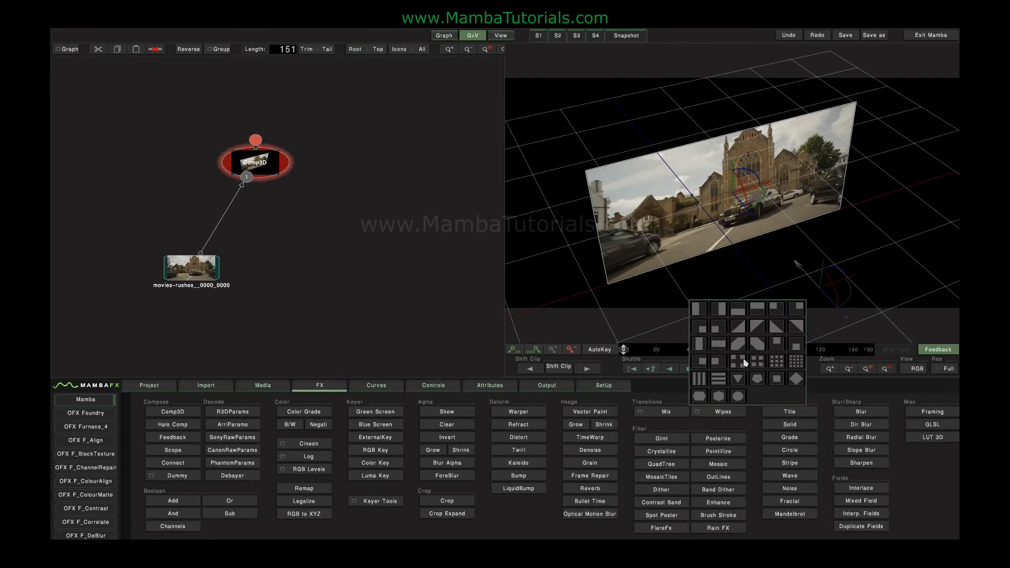
{"action": "left_click", "coordinate": [759, 360]}
{"action": "left_click", "coordinate": [323, 266]}
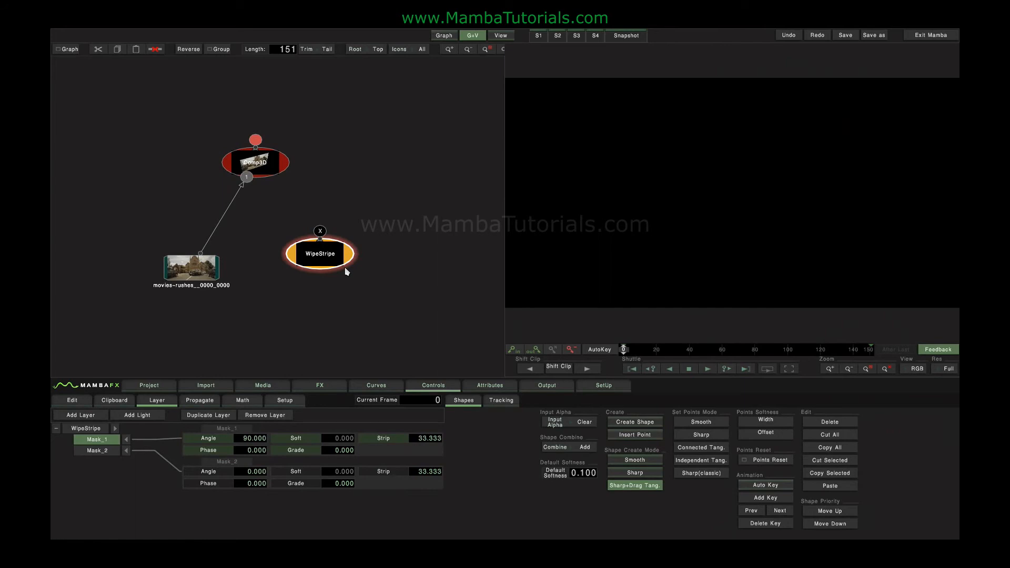
{"action": "mouse_move", "coordinate": [623, 349]}
{"action": "left_mouse_down"}
{"action": "mouse_move", "coordinate": [729, 350]}
{"action": "mouse_move", "coordinate": [624, 349]}
{"action": "left_mouse_up"}
Set Mask_1 and Mask_2 Grade to 50 and connect WipeStripe's output into Comp3D
{"action": "left_click", "coordinate": [302, 452]}
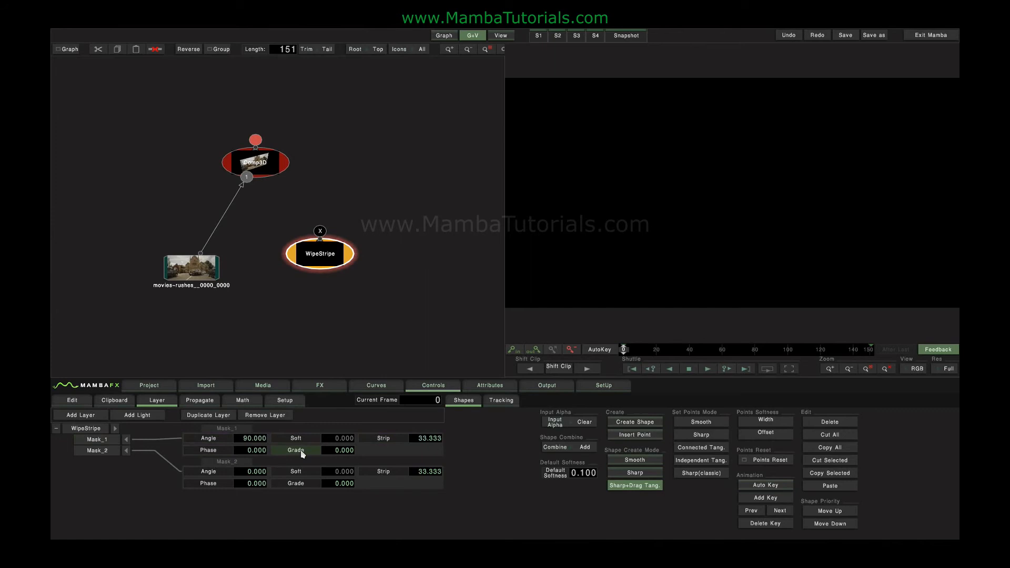
{"action": "double_click", "coordinate": [301, 451]}
{"action": "double_click", "coordinate": [300, 484]}
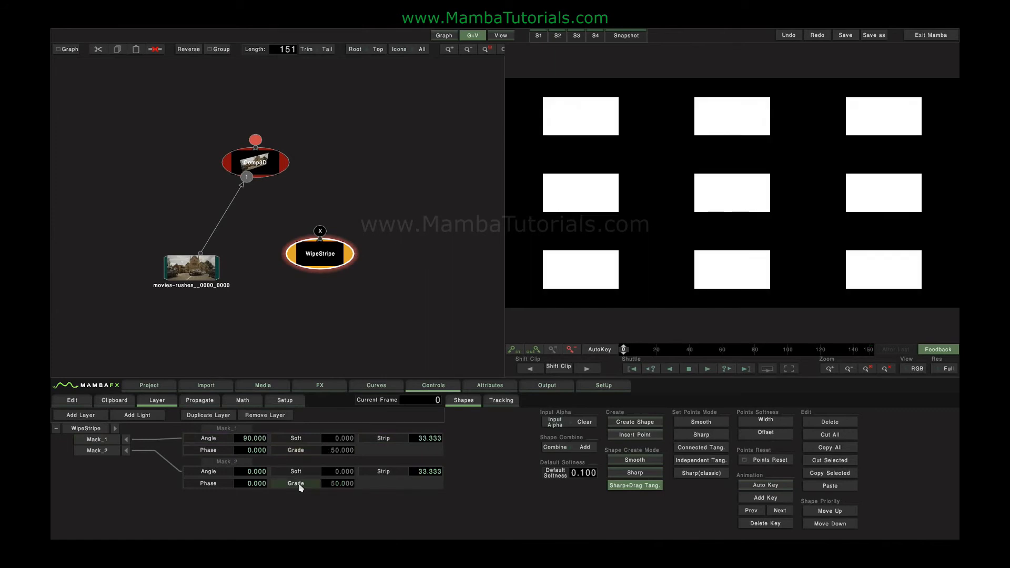
{"action": "mouse_move", "coordinate": [625, 351]}
{"action": "left_mouse_down"}
{"action": "mouse_move", "coordinate": [714, 351]}
{"action": "mouse_move", "coordinate": [624, 350]}
{"action": "left_mouse_up"}
{"action": "left_click_drag", "start_coordinate": [320, 232], "coordinate": [275, 161]}
{"action": "left_click", "coordinate": [268, 163]}
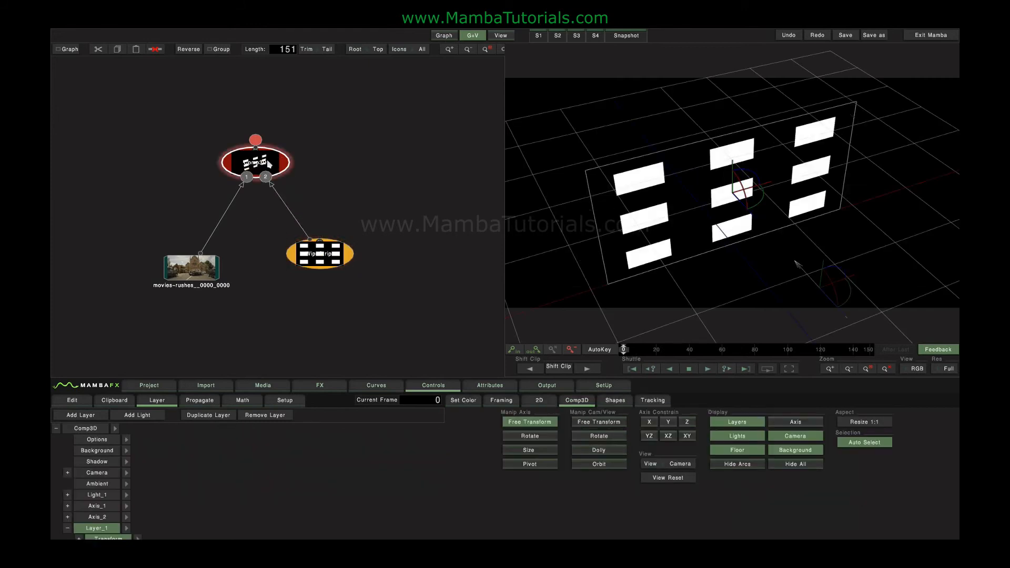
Delete the duplicate Layer_2 from the composite
{"action": "left_click", "coordinate": [67, 528]}
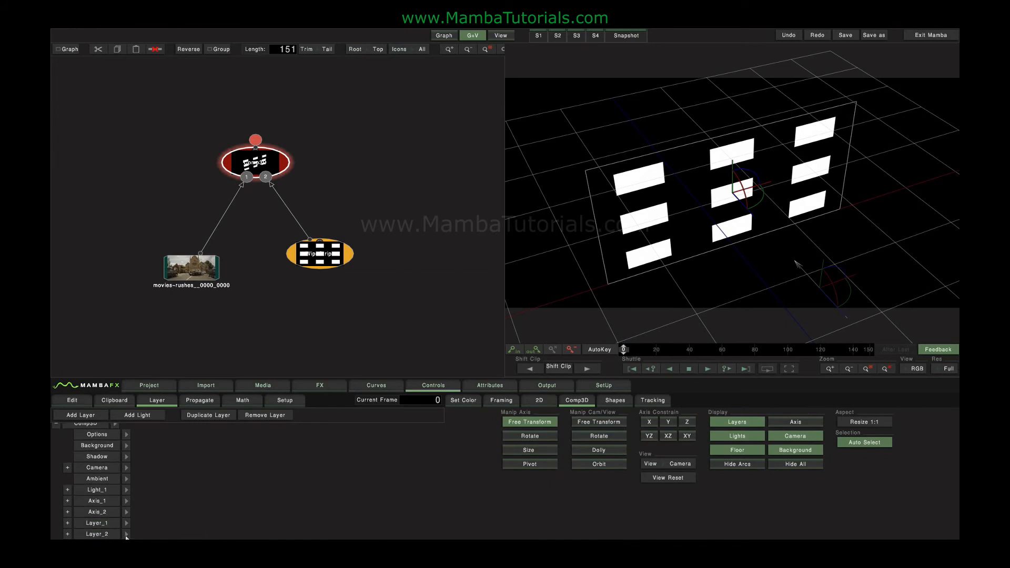
{"action": "left_click", "coordinate": [100, 534]}
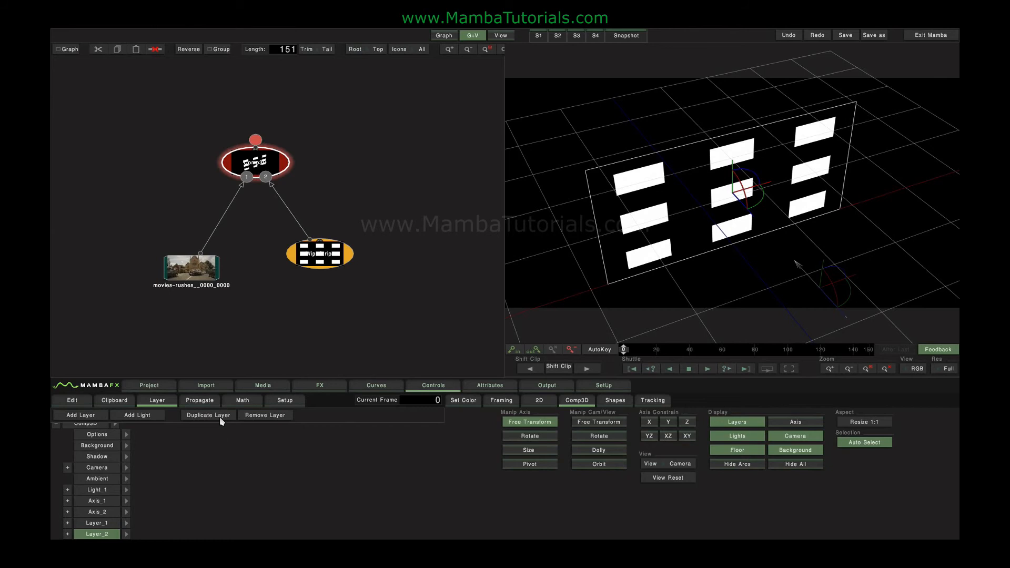
{"action": "left_click", "coordinate": [266, 416]}
Turn on Layer_1's displacement map in Attributes and orbit to see the plate side-on
{"action": "left_click", "coordinate": [68, 528]}
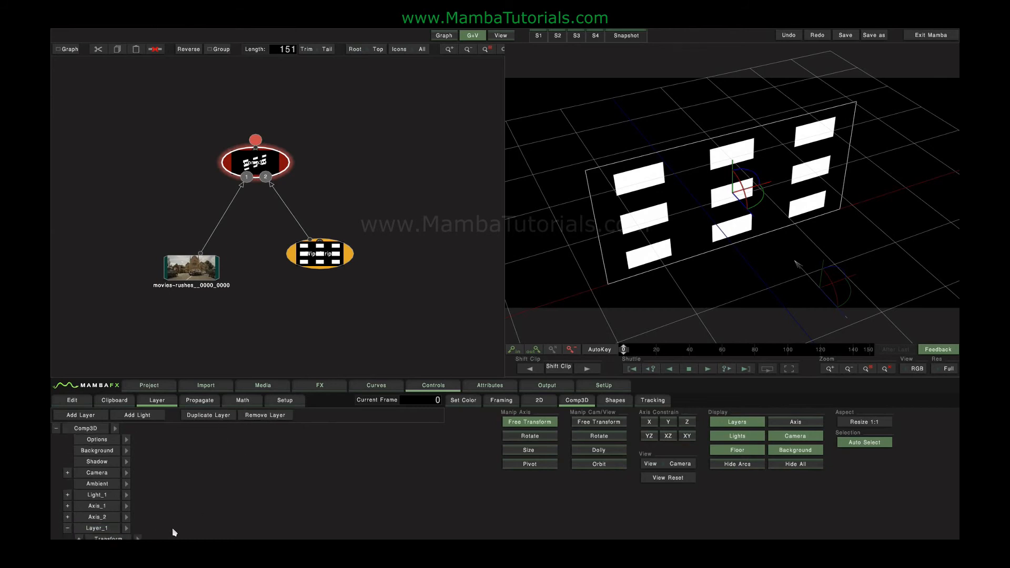
{"action": "left_click_drag", "start_coordinate": [172, 528], "coordinate": [172, 447]}
{"action": "left_click", "coordinate": [137, 469]}
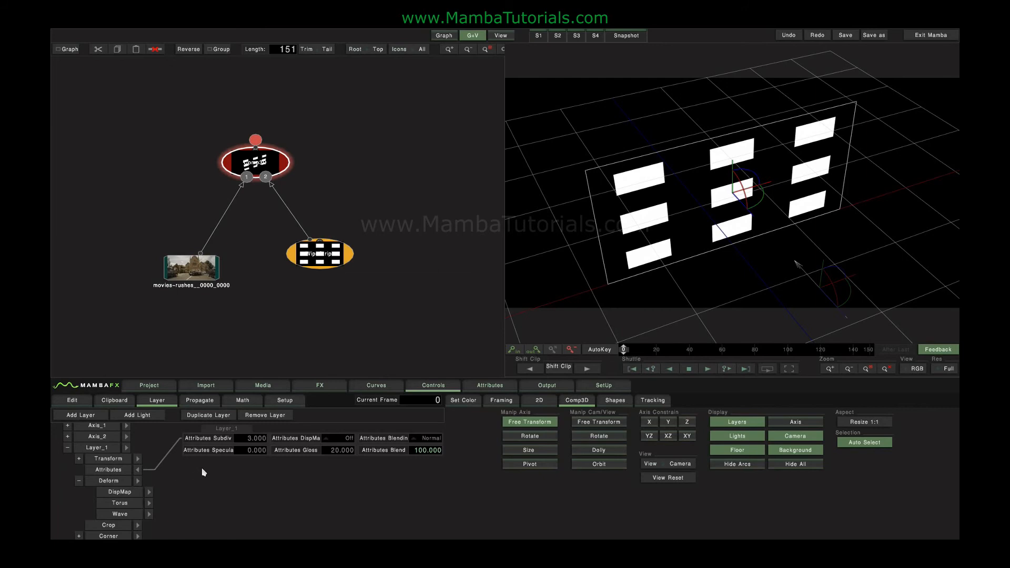
{"action": "left_click", "coordinate": [335, 438]}
{"action": "left_click", "coordinate": [338, 427]}
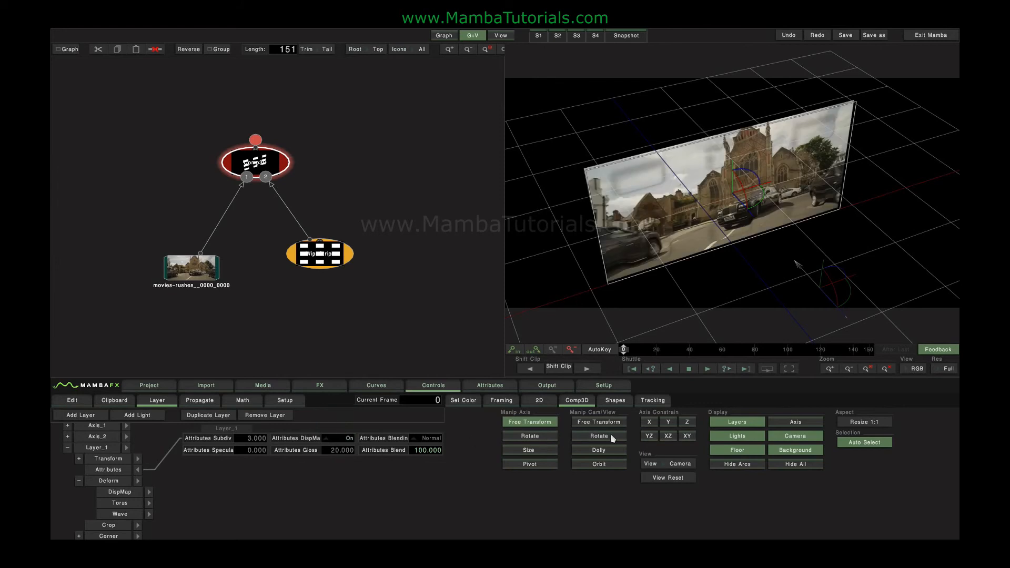
{"action": "left_click", "coordinate": [601, 464]}
{"action": "left_click_drag", "start_coordinate": [660, 272], "coordinate": [538, 270]}
Raise DispMap Ampl in Deform from 14 to 64
{"action": "left_click", "coordinate": [137, 480]}
{"action": "left_click", "coordinate": [253, 442]}
{"action": "left_click_drag", "start_coordinate": [302, 439], "coordinate": [508, 433]}
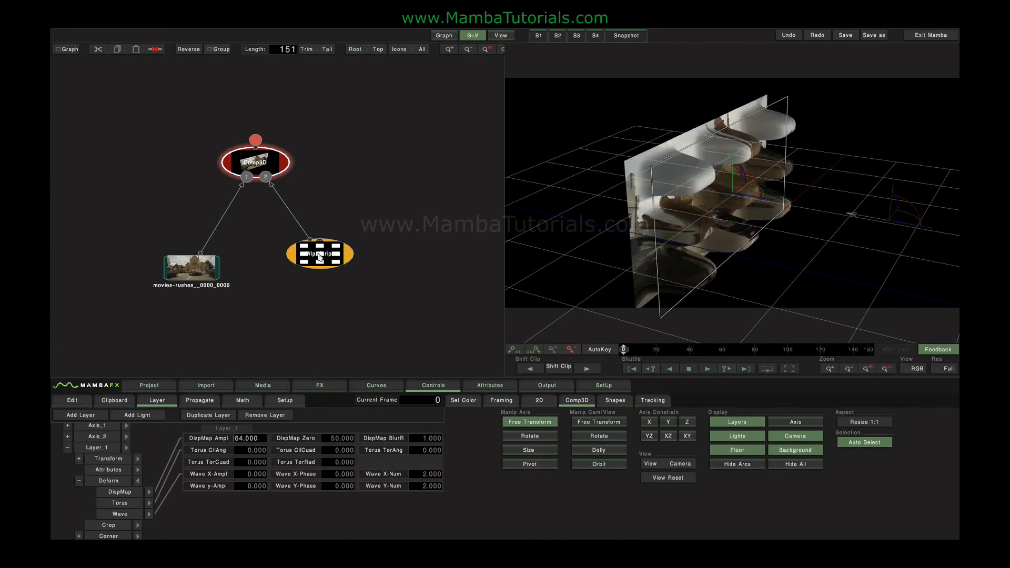
Try DispMap blur radius values 0, 5 and 0, settling on 0.4
{"action": "left_click", "coordinate": [149, 493]}
{"action": "left_click", "coordinate": [149, 514]}
{"action": "left_click", "coordinate": [149, 503]}
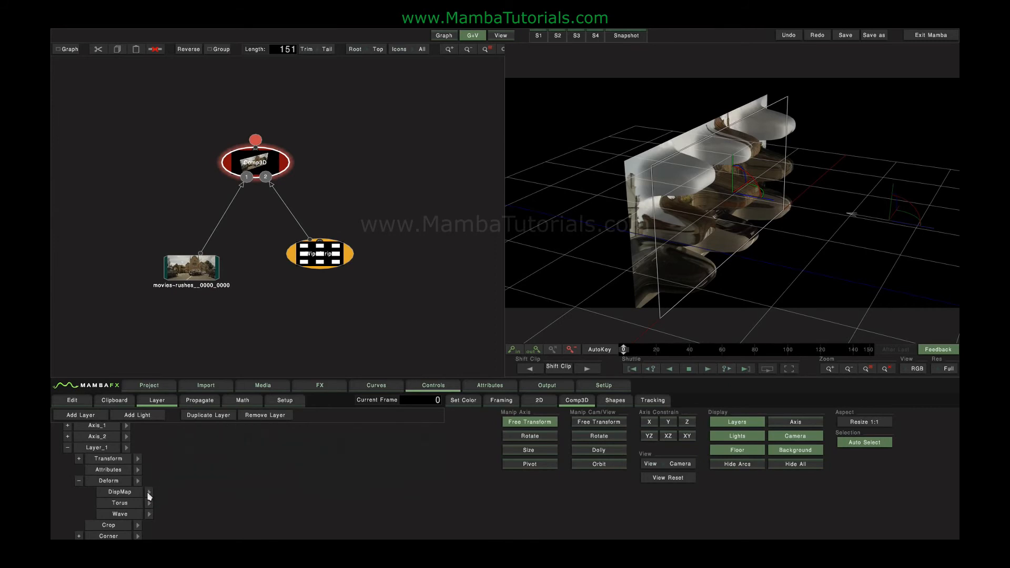
{"action": "left_click", "coordinate": [149, 492]}
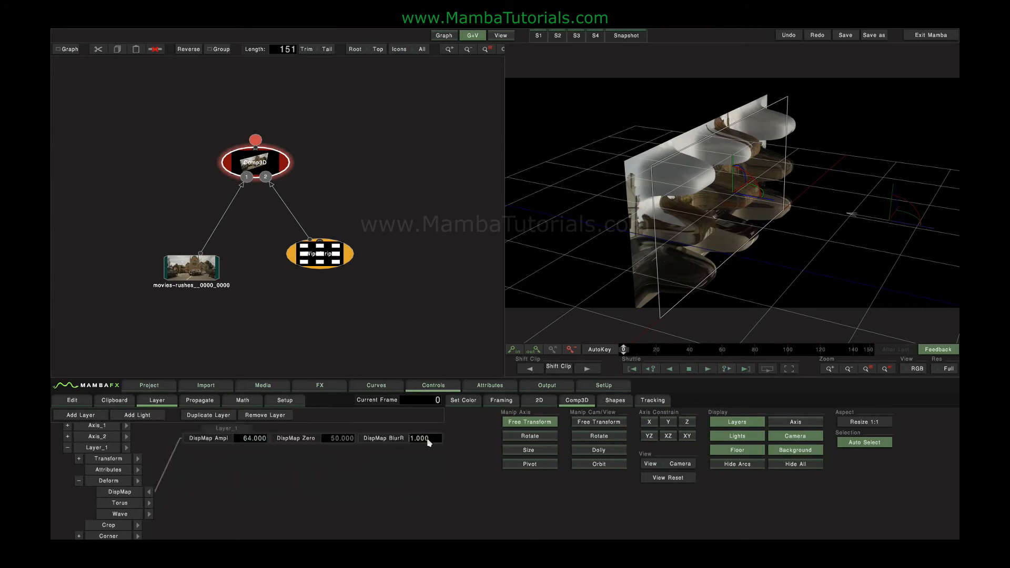
{"action": "type", "text": "0"}
{"action": "key", "text": "Return"}
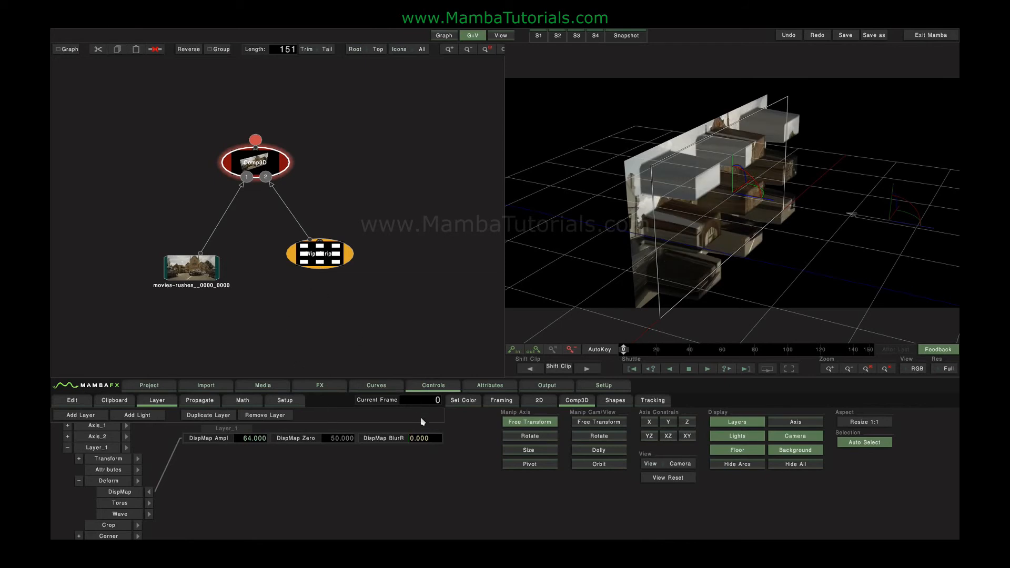
{"action": "type", "text": "5"}
{"action": "key", "text": "Return"}
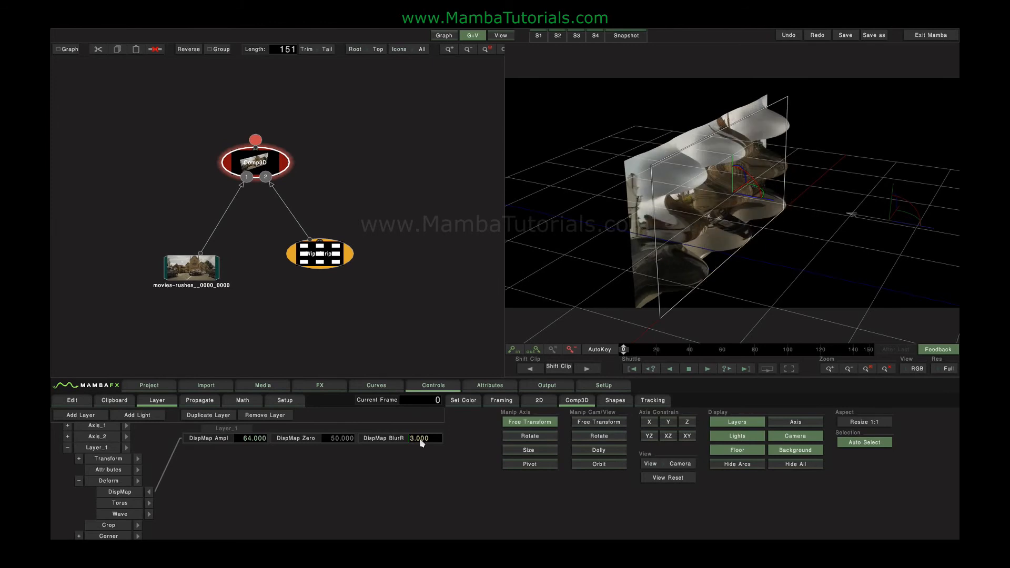
{"action": "type", "text": "0"}
{"action": "key", "text": "Return"}
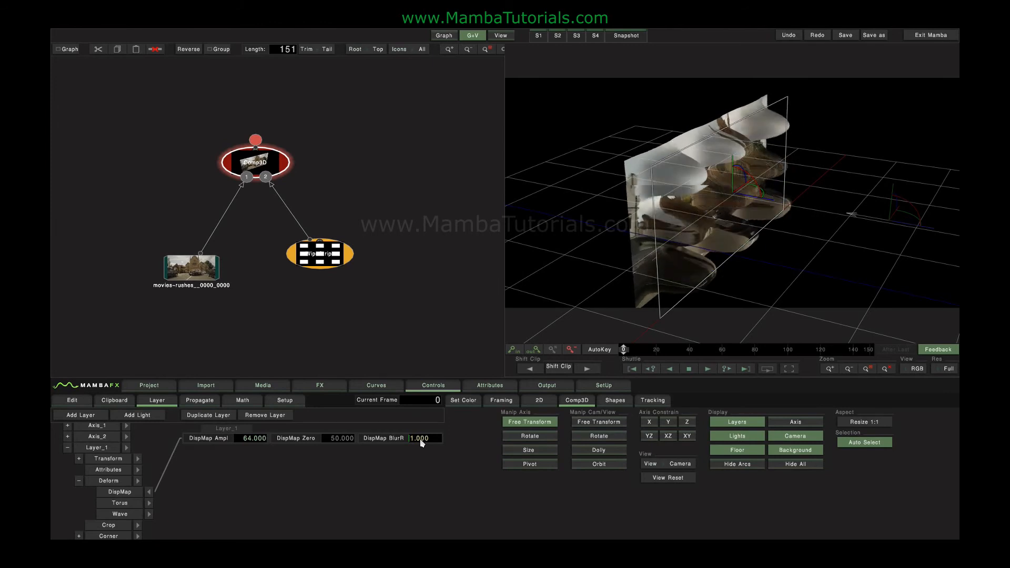
{"action": "type", "text": "0.4"}
{"action": "key", "text": "Return"}
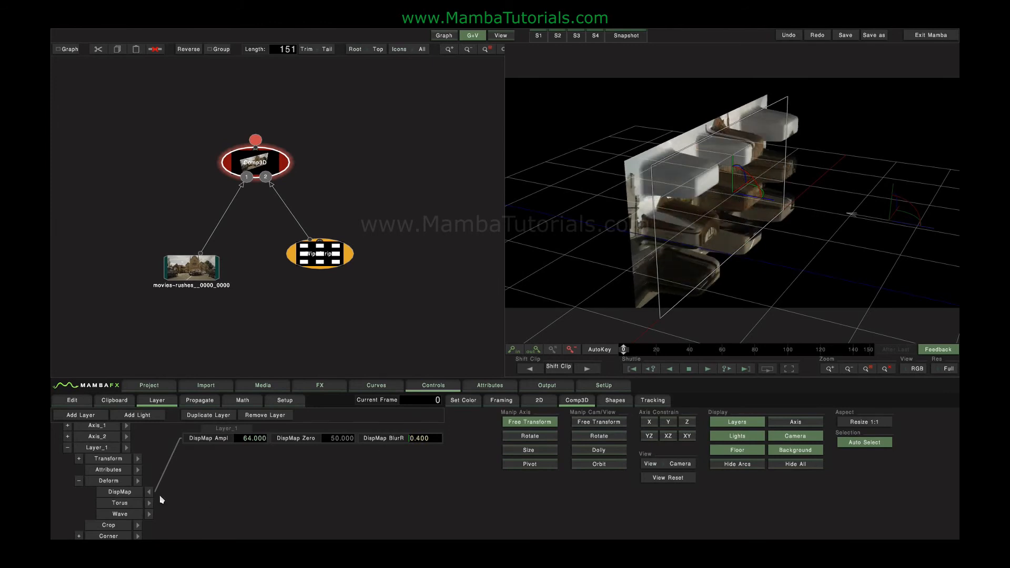
Increase Layer_1's Attributes Subdiv from 3 to 4
{"action": "left_click", "coordinate": [138, 470]}
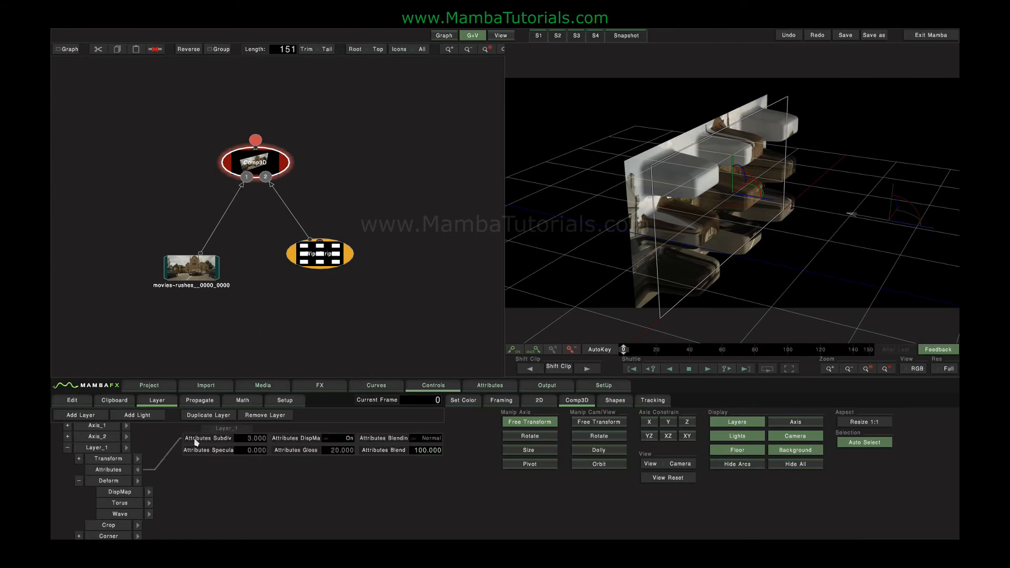
{"action": "left_click", "coordinate": [254, 440]}
{"action": "key", "text": "Up"}
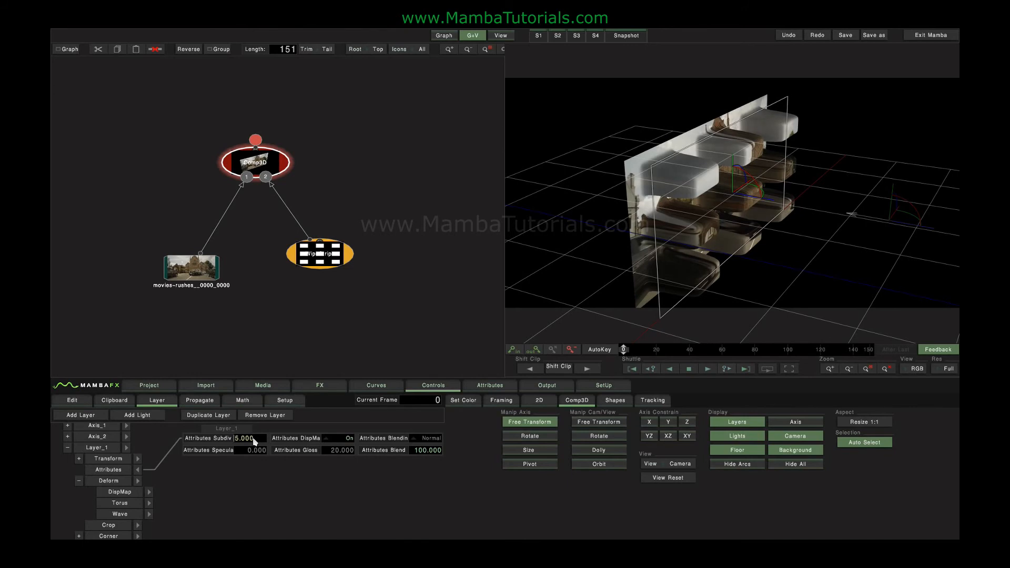
Curl the church plate with Torus CilAng 22 and TorAng 25, then collapse Layer_1
{"action": "left_click", "coordinate": [138, 471]}
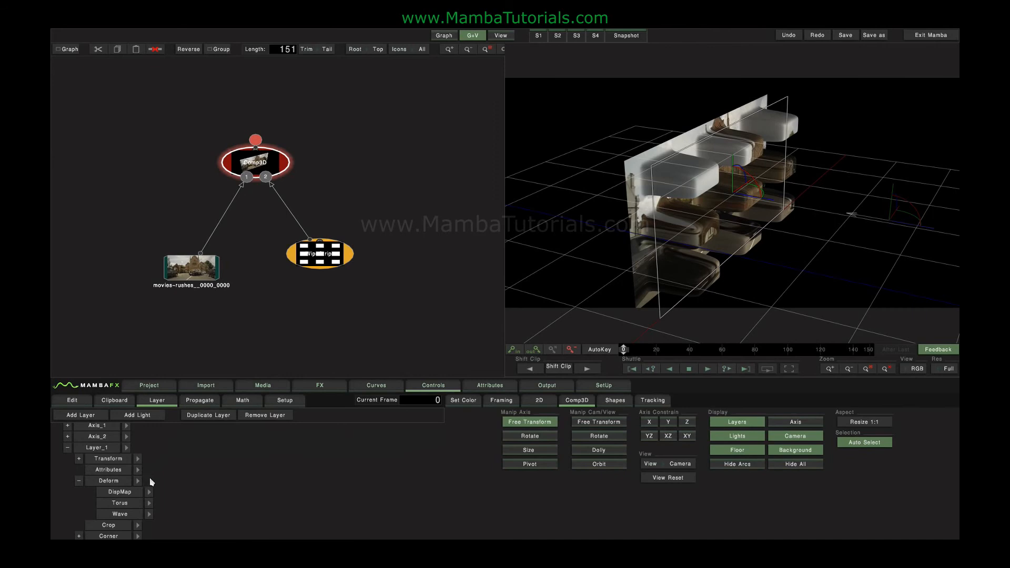
{"action": "left_click", "coordinate": [149, 505]}
{"action": "left_click_drag", "start_coordinate": [246, 440], "coordinate": [541, 441]}
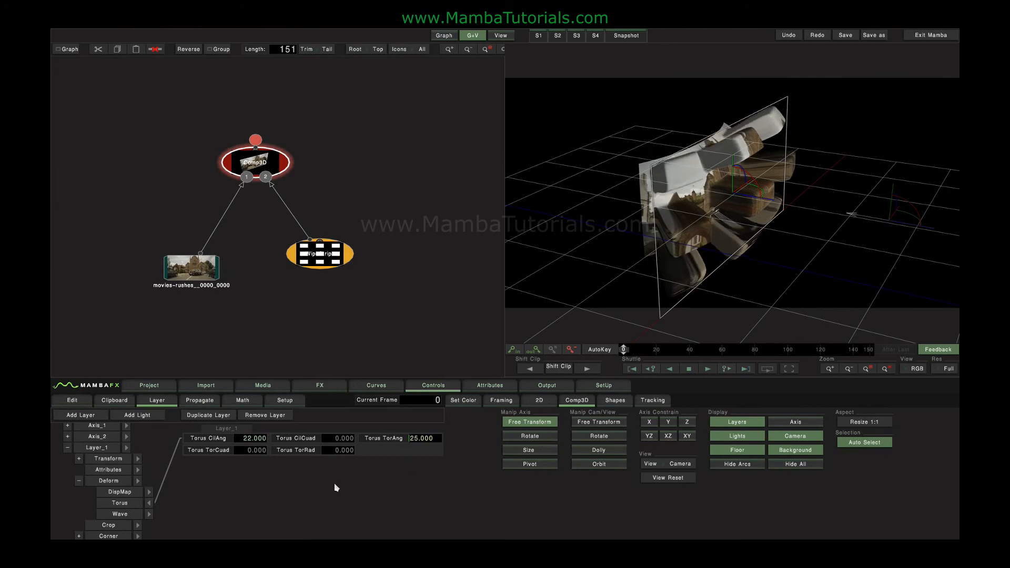
{"action": "left_click", "coordinate": [148, 503]}
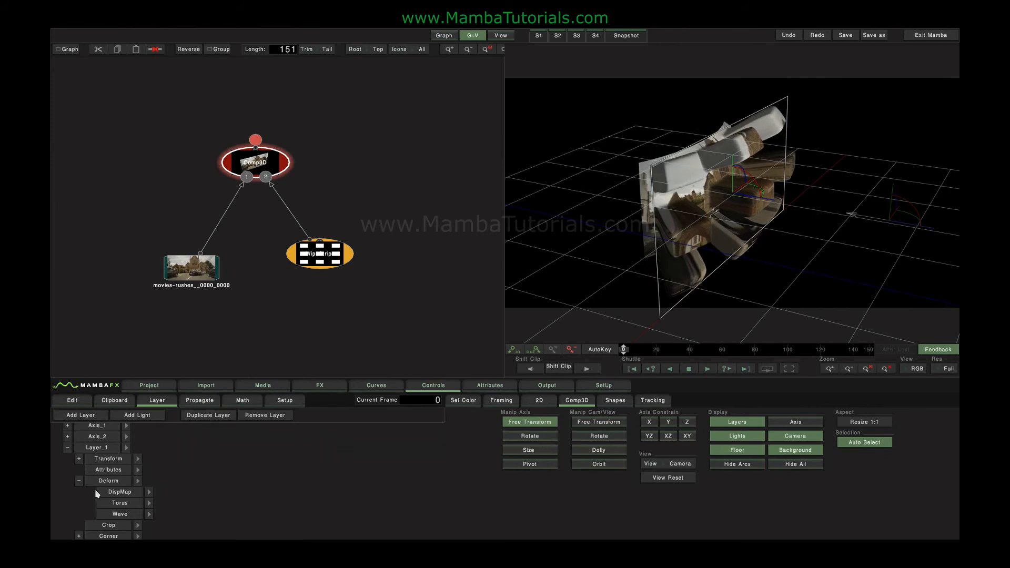
{"action": "left_click", "coordinate": [67, 448]}
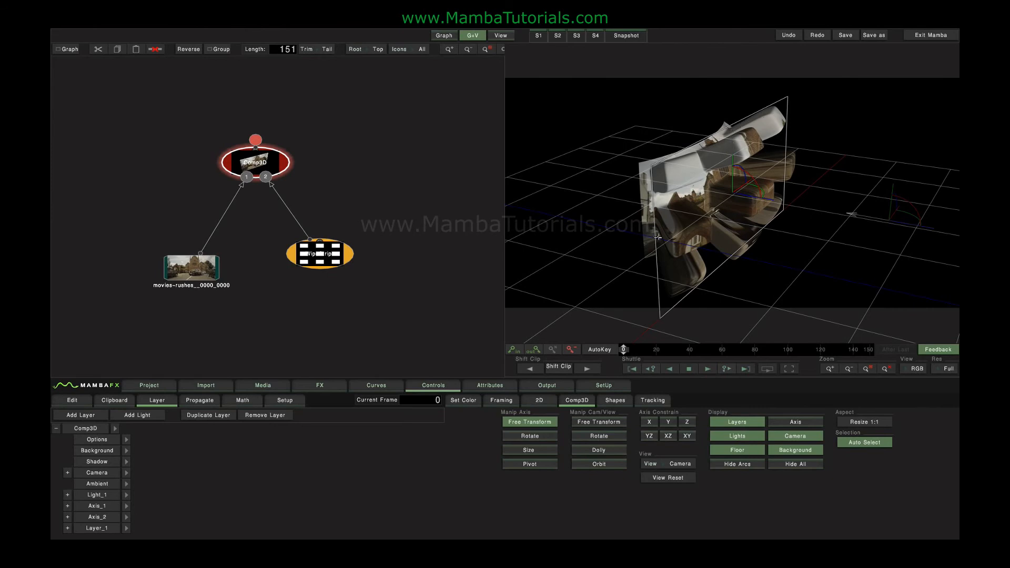
Check the ambient light's Red, Green and Blue at 33, then expand and select Light_1
{"action": "left_click", "coordinate": [126, 484]}
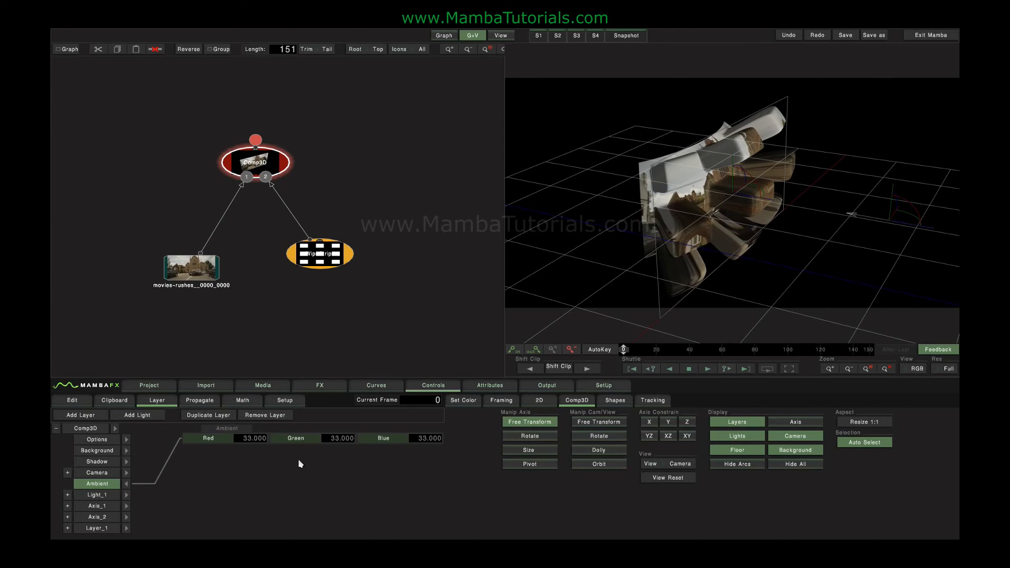
{"action": "left_click", "coordinate": [126, 484]}
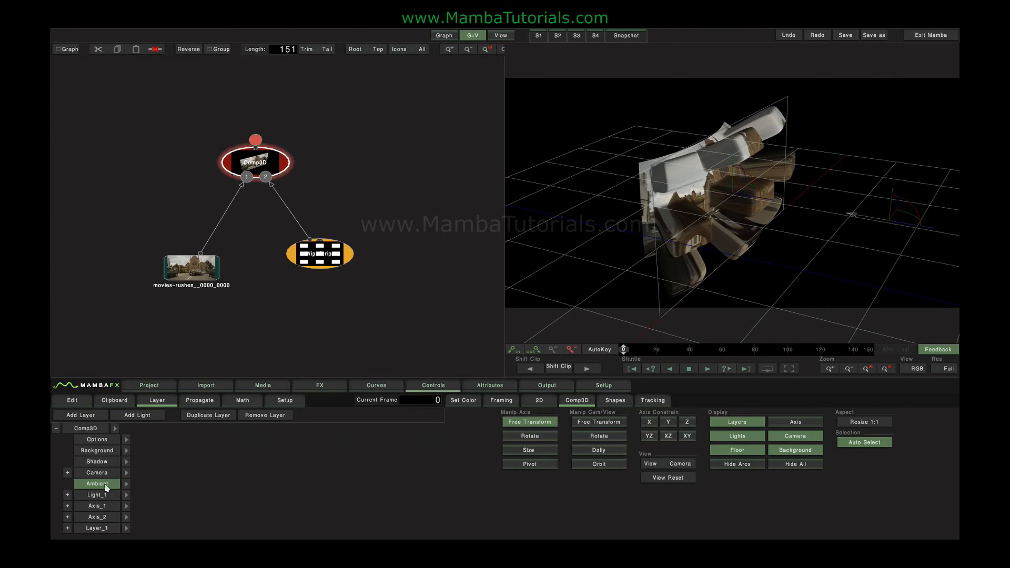
{"action": "left_click", "coordinate": [127, 484]}
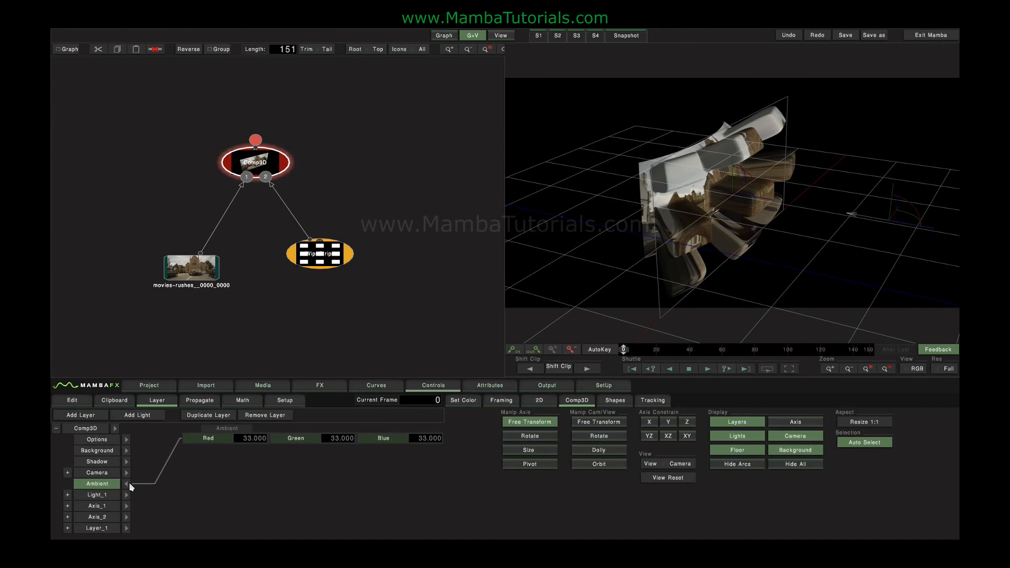
{"action": "left_click", "coordinate": [126, 484]}
{"action": "left_click", "coordinate": [68, 495]}
{"action": "left_click", "coordinate": [96, 497]}
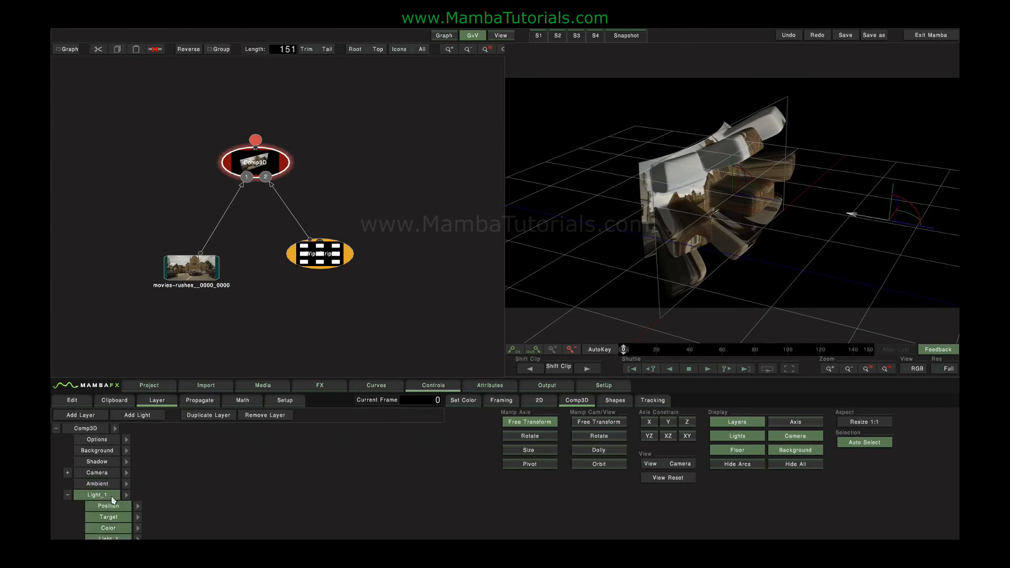
Make Light_1 a spot light and re-aim its target and beam
{"action": "left_click_drag", "start_coordinate": [134, 496], "coordinate": [134, 495]}
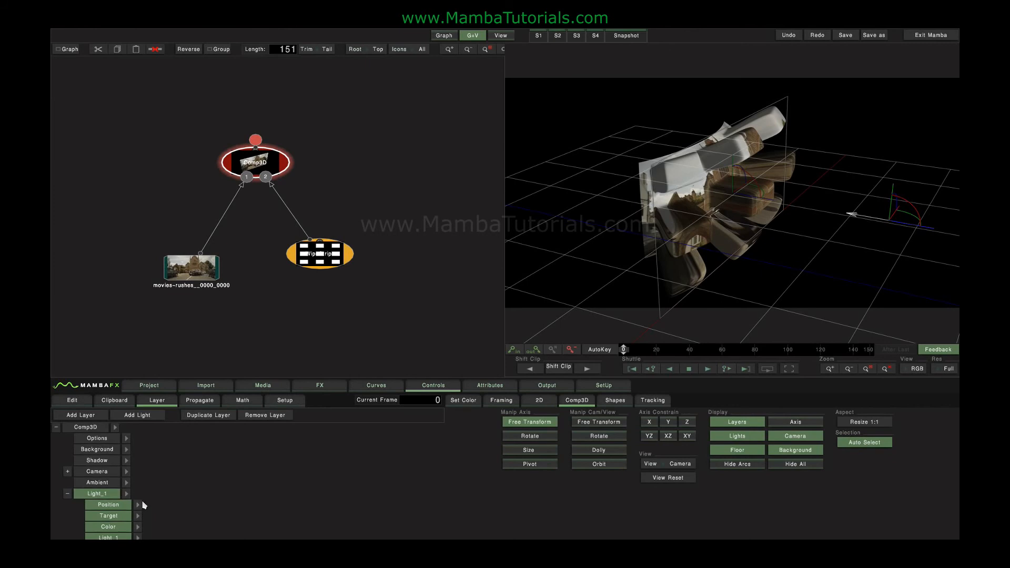
{"action": "left_click", "coordinate": [140, 504]}
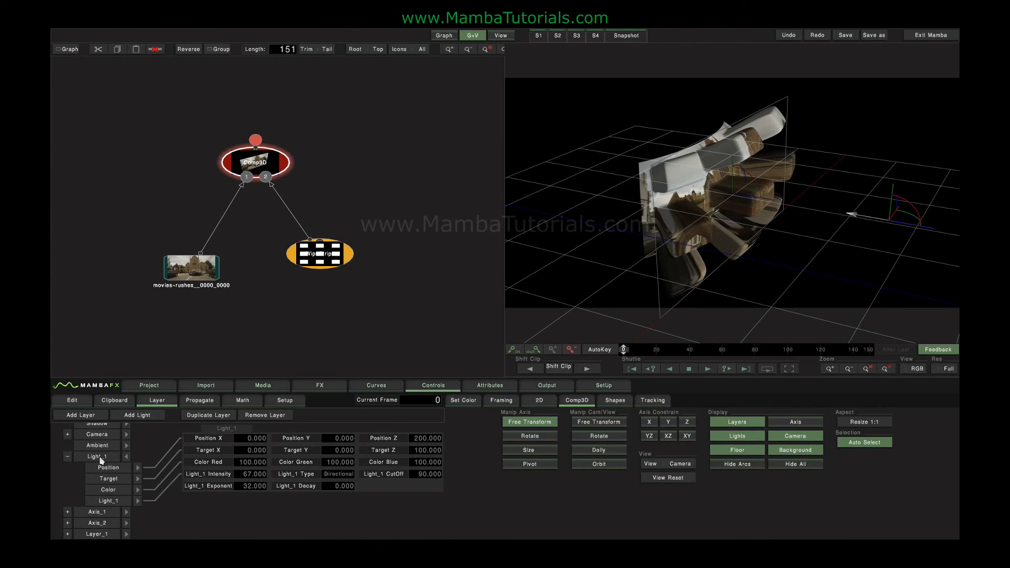
{"action": "left_click_drag", "start_coordinate": [884, 216], "coordinate": [927, 168]}
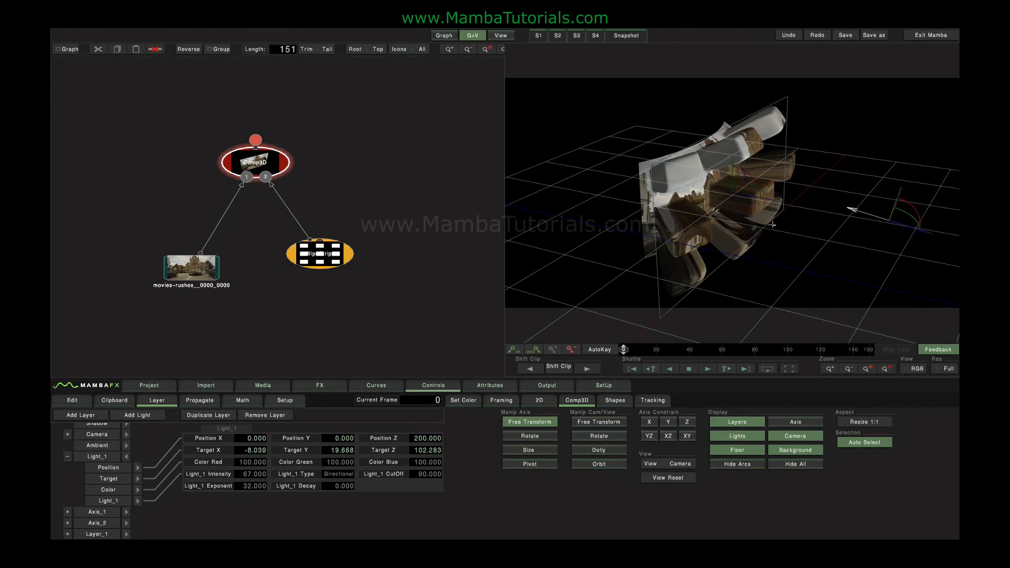
{"action": "left_click", "coordinate": [342, 475]}
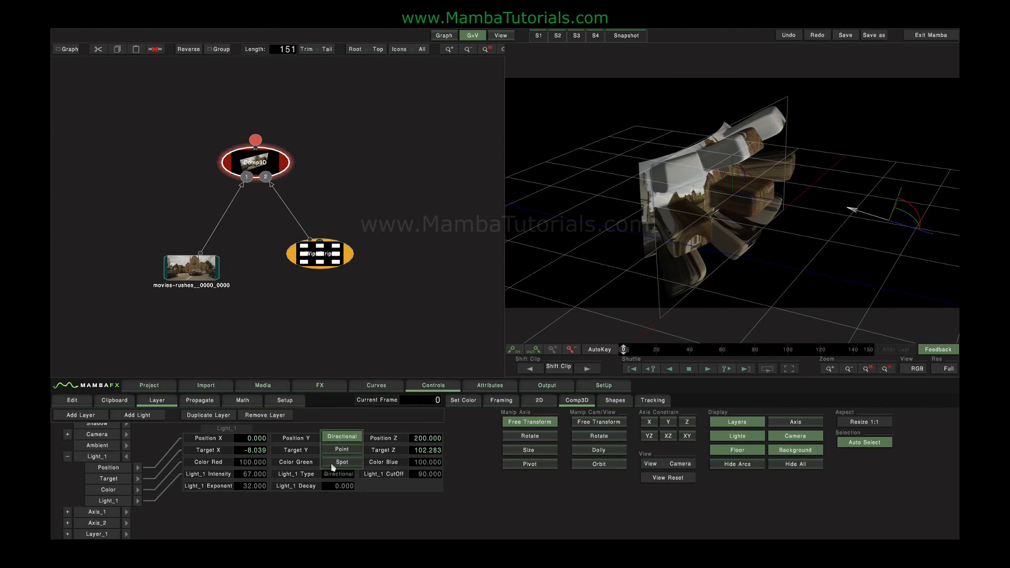
{"action": "left_click", "coordinate": [345, 467]}
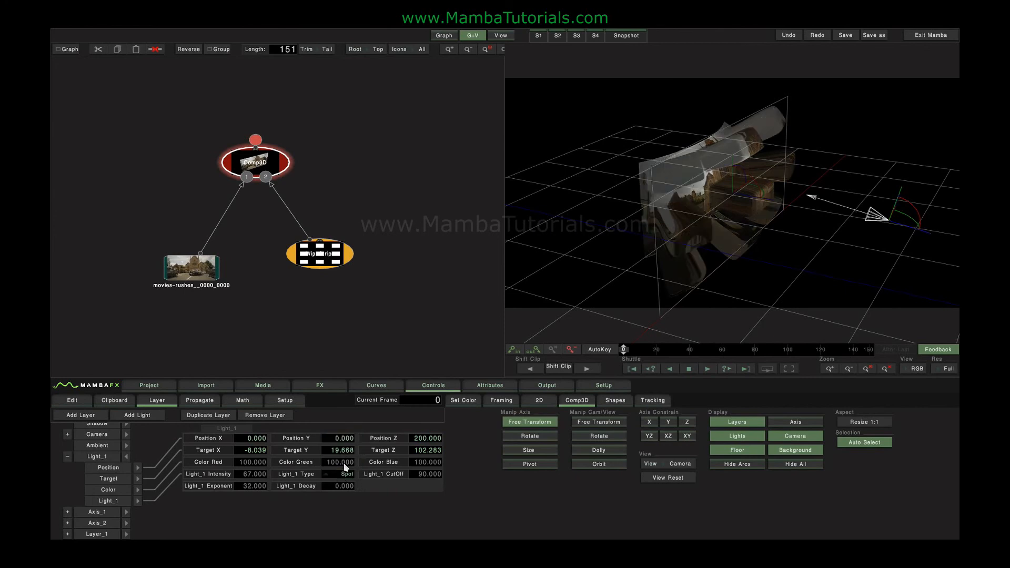
{"action": "mouse_move", "coordinate": [929, 178]}
{"action": "left_mouse_down"}
{"action": "mouse_move", "coordinate": [930, 142]}
{"action": "mouse_move", "coordinate": [921, 208]}
{"action": "mouse_move", "coordinate": [919, 191]}
{"action": "left_mouse_up"}
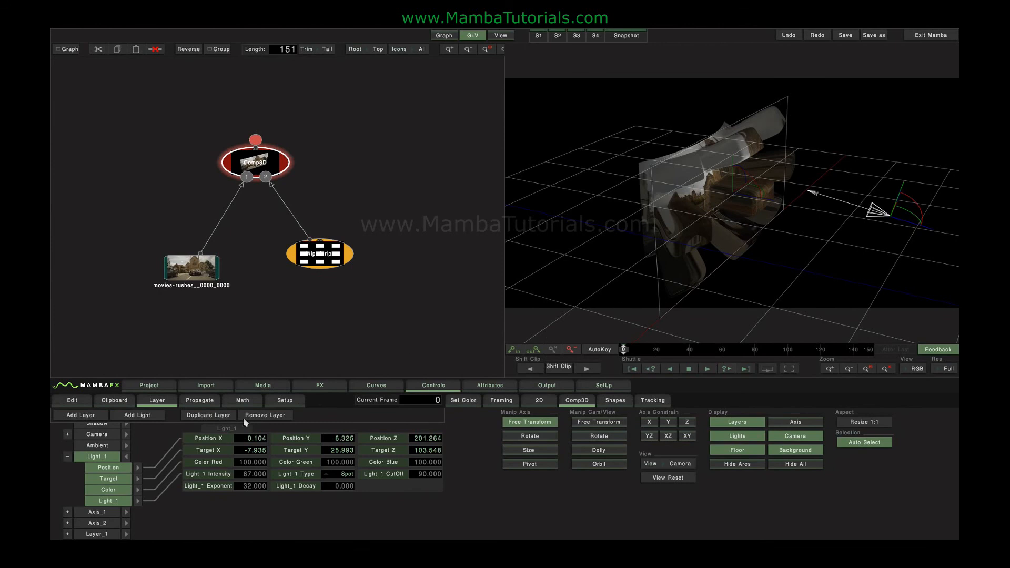
{"action": "left_click", "coordinate": [67, 456]}
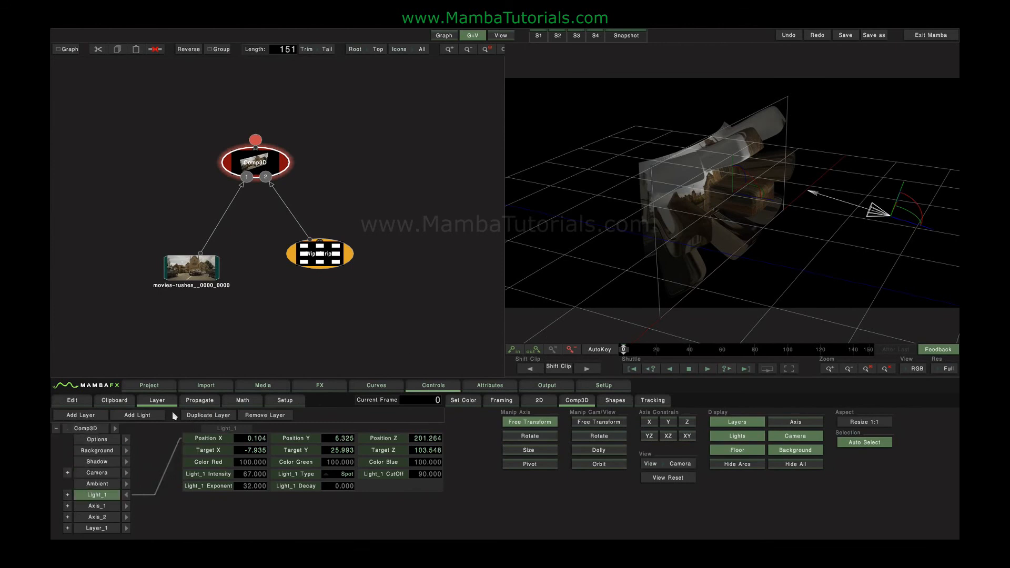
Close the light parameters, expand Layer_1, and open its surface Attributes panel
{"action": "left_click", "coordinate": [191, 517]}
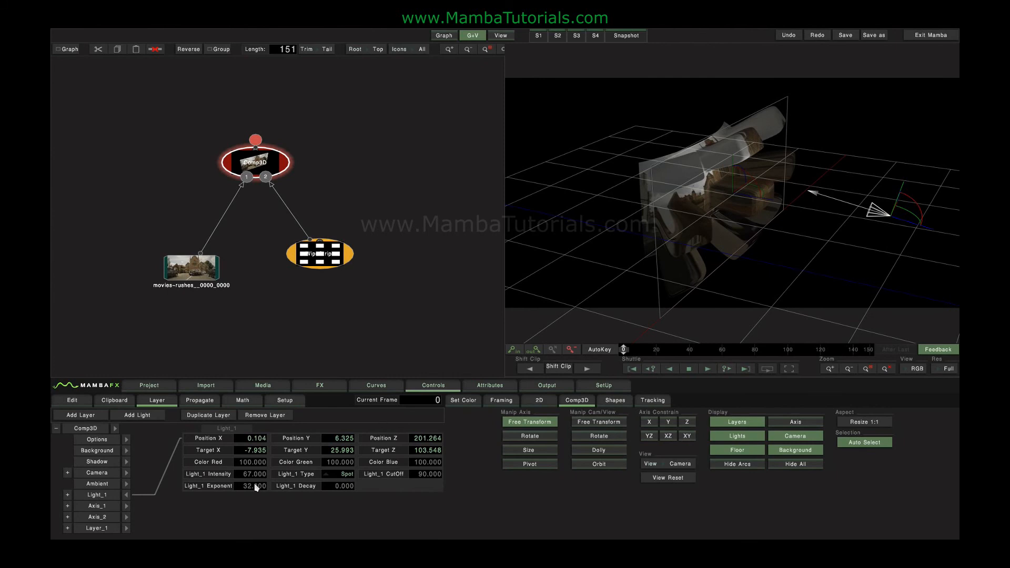
{"action": "left_click", "coordinate": [127, 494]}
{"action": "left_click", "coordinate": [68, 527]}
{"action": "left_click_drag", "start_coordinate": [156, 514], "coordinate": [153, 464]}
{"action": "left_click", "coordinate": [137, 501]}
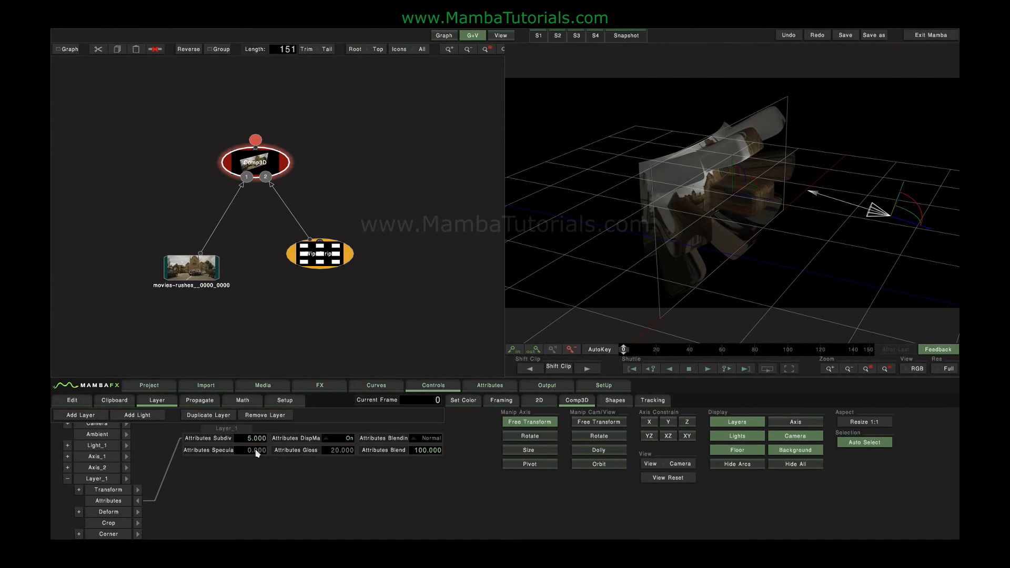
Set Layer_1's Specular attribute to 100 and close the Attributes panel
{"action": "scroll", "coordinate": [257, 453], "scroll_direction": "up", "scroll_amount": 4}
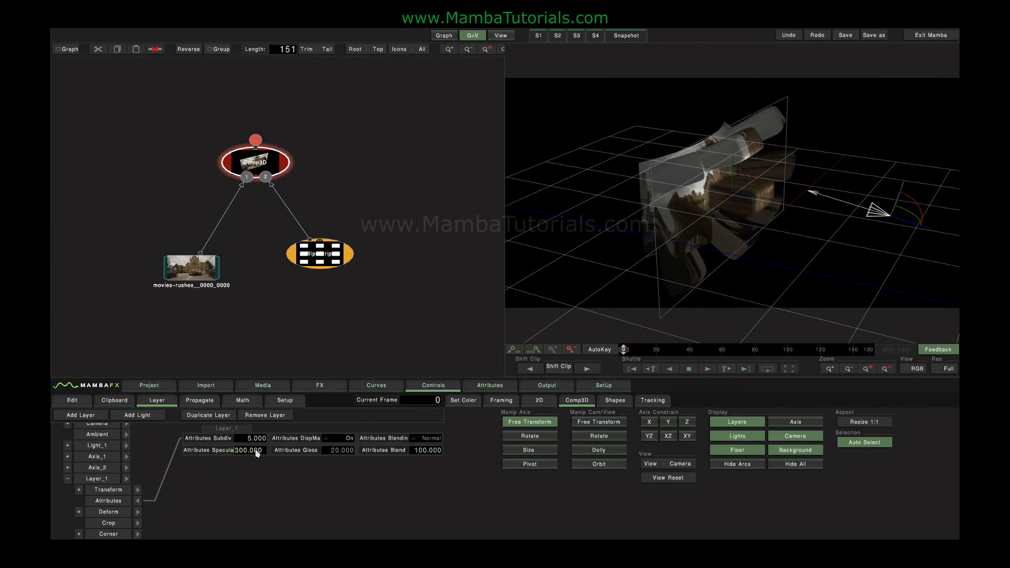
{"action": "scroll", "coordinate": [257, 453], "scroll_direction": "down", "scroll_amount": 2}
{"action": "left_click", "coordinate": [137, 500]}
Select the whole Comp3D scene for a front view and bring up Layer_1's Crop parameters
{"action": "left_click", "coordinate": [104, 480]}
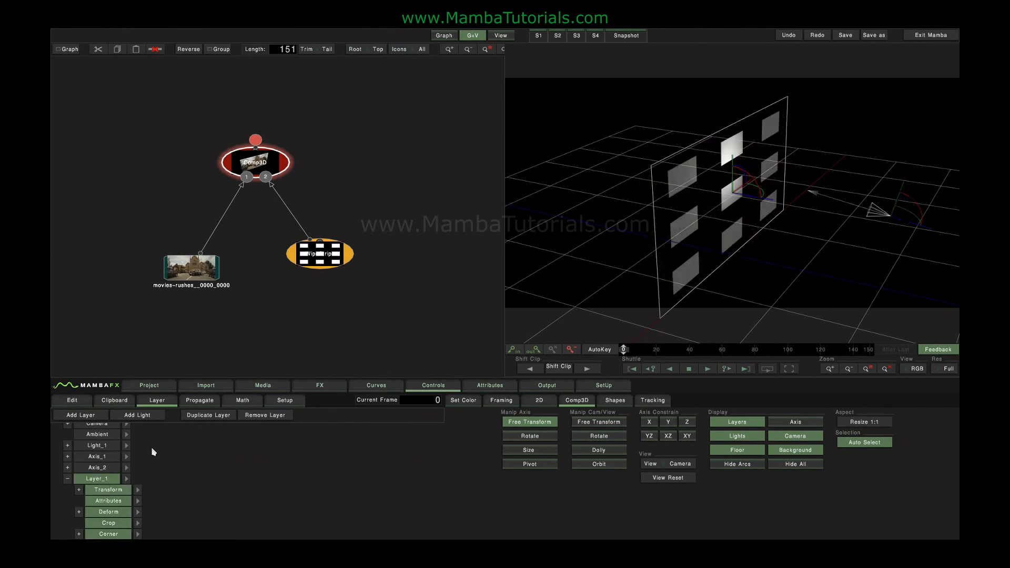
{"action": "scroll", "coordinate": [147, 489], "scroll_direction": "up", "scroll_amount": 3}
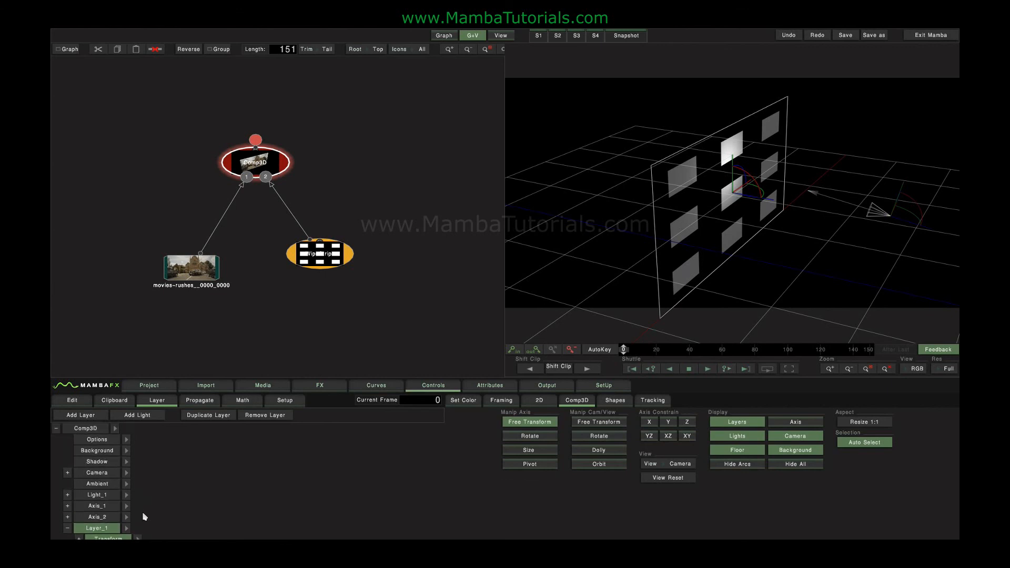
{"action": "left_click", "coordinate": [88, 430]}
{"action": "left_click", "coordinate": [160, 480]}
{"action": "scroll", "coordinate": [158, 487], "scroll_direction": "down", "scroll_amount": 3}
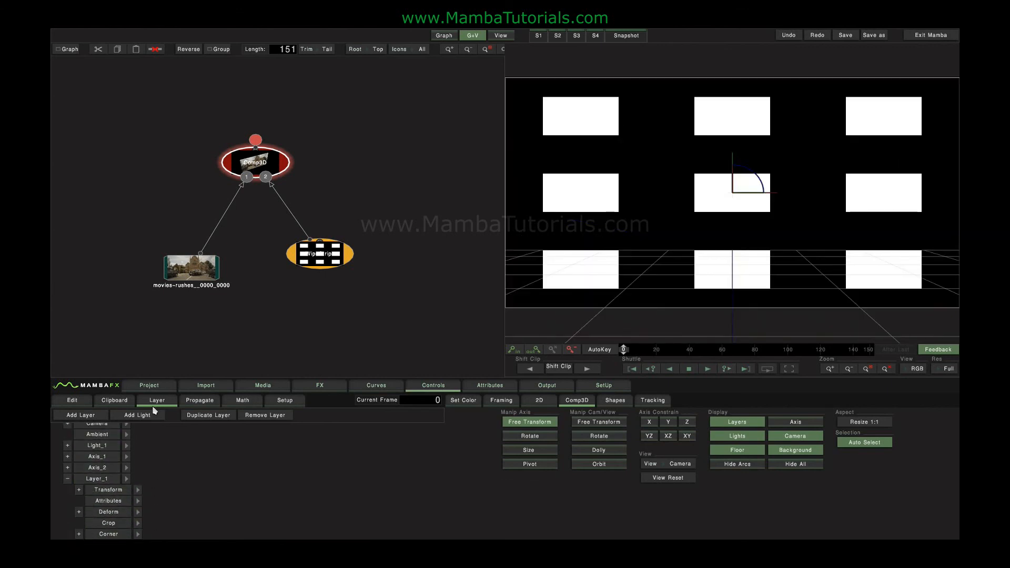
{"action": "left_click", "coordinate": [78, 534]}
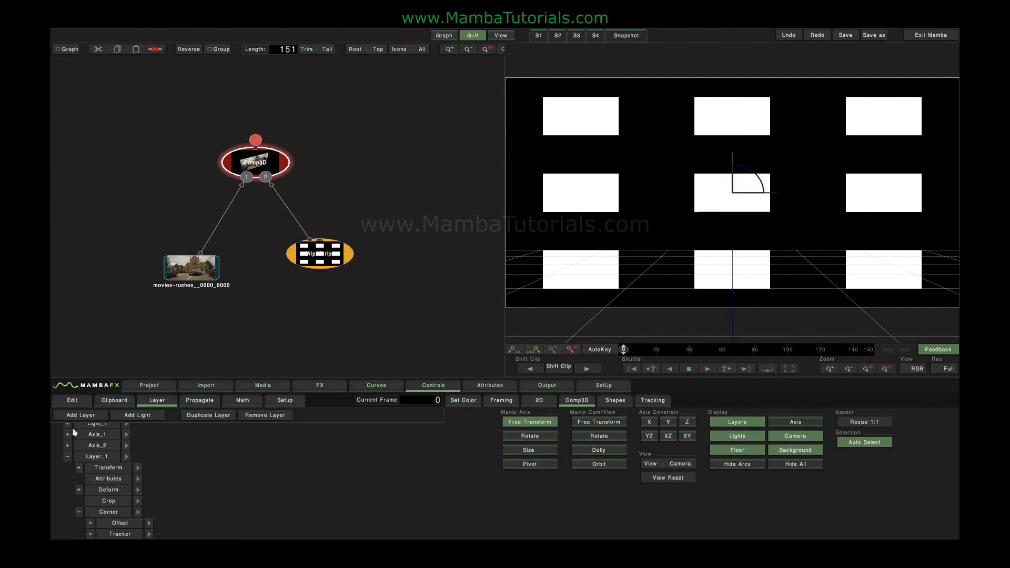
{"action": "left_click", "coordinate": [79, 512]}
{"action": "left_click", "coordinate": [128, 525]}
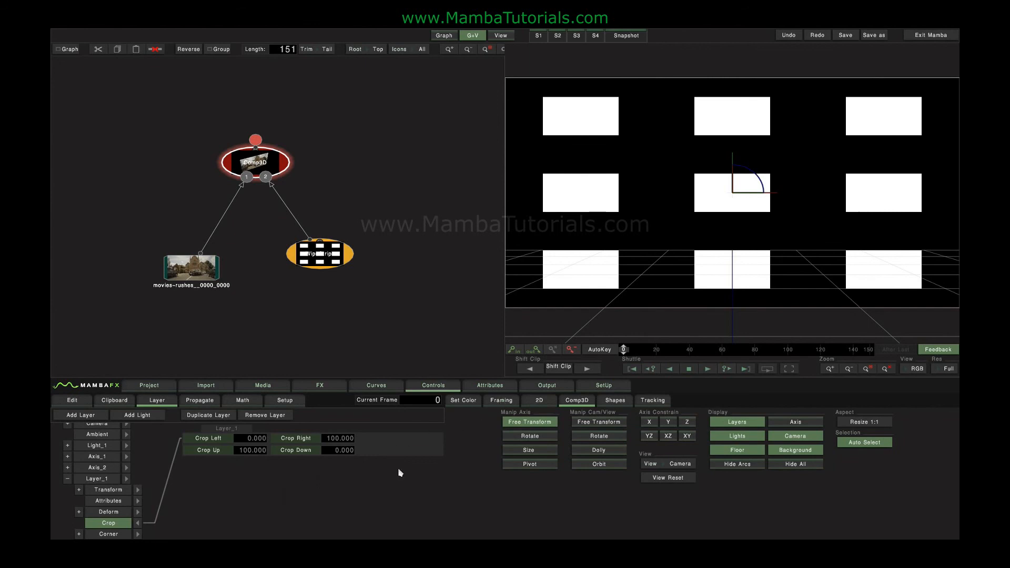
In the Framing controls, crop the plate in from the left edge and down from the top
{"action": "left_click", "coordinate": [504, 401]}
{"action": "left_click_drag", "start_coordinate": [506, 237], "coordinate": [673, 234]}
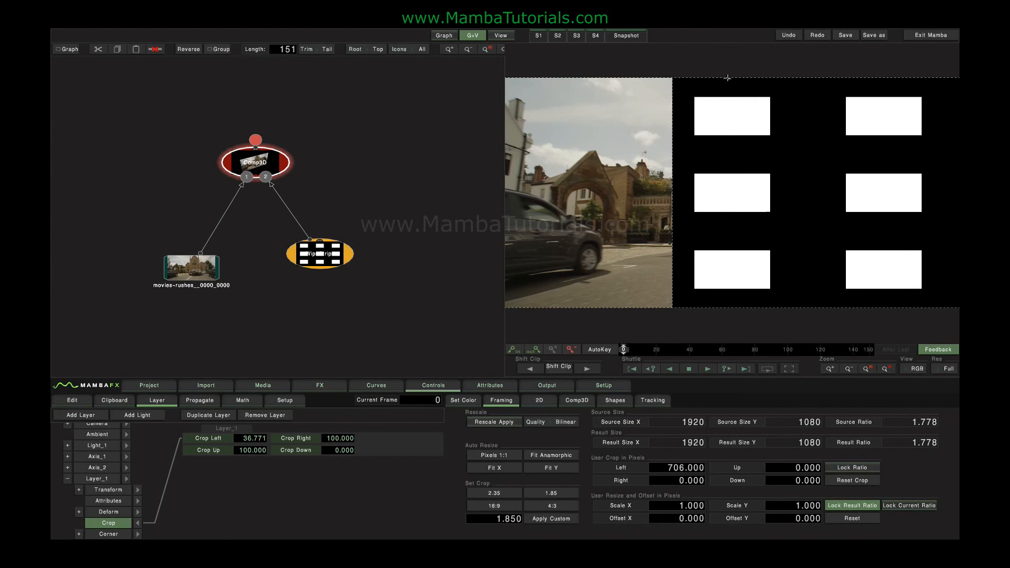
{"action": "left_click_drag", "start_coordinate": [726, 79], "coordinate": [725, 112]}
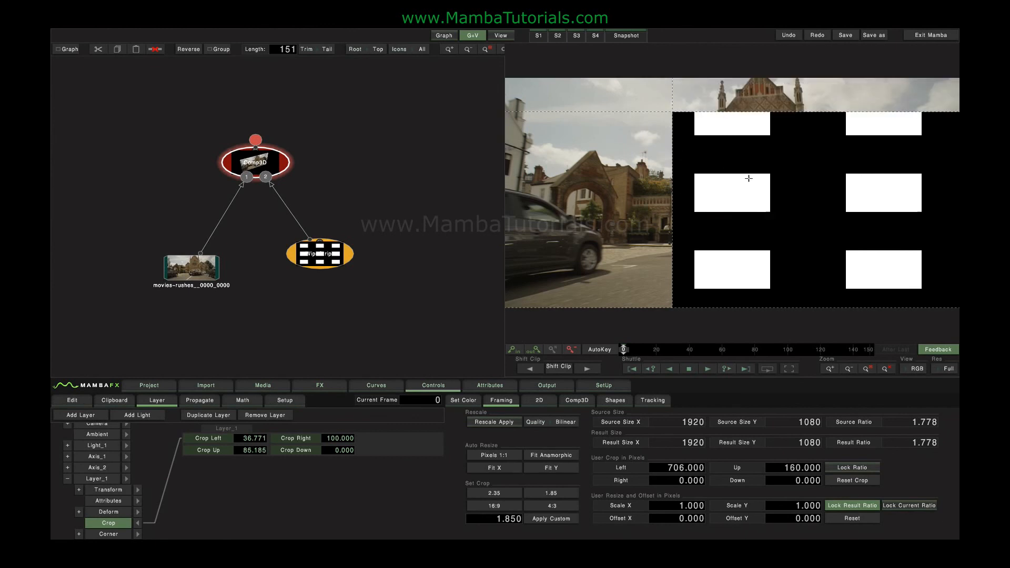
Orbit the Comp3D view, then reset the crop to Left 0, Right 100, Up 100, Down 0 and collapse it
{"action": "left_click", "coordinate": [577, 400]}
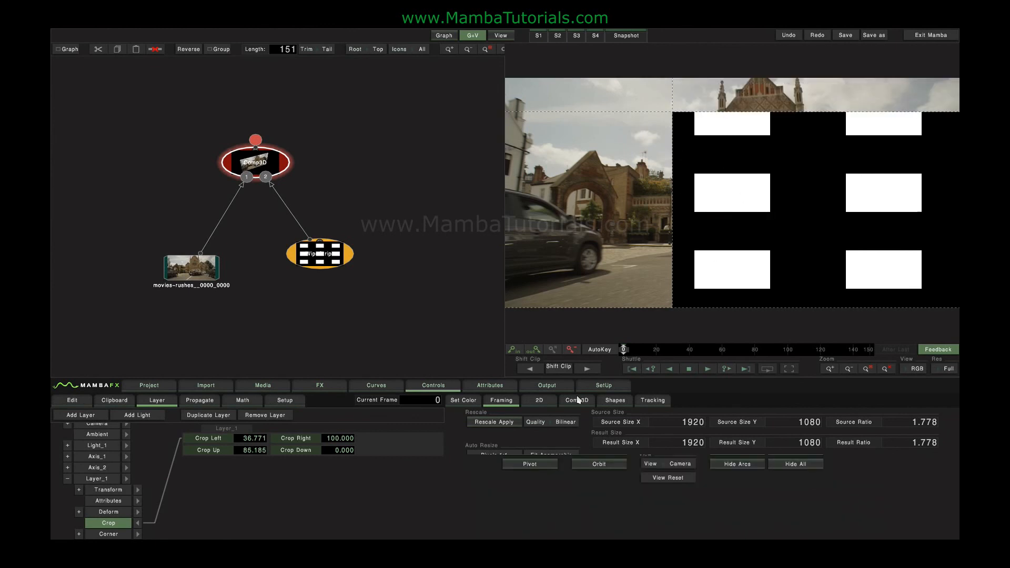
{"action": "left_click", "coordinate": [575, 435]}
{"action": "left_click_drag", "start_coordinate": [775, 187], "coordinate": [794, 183]}
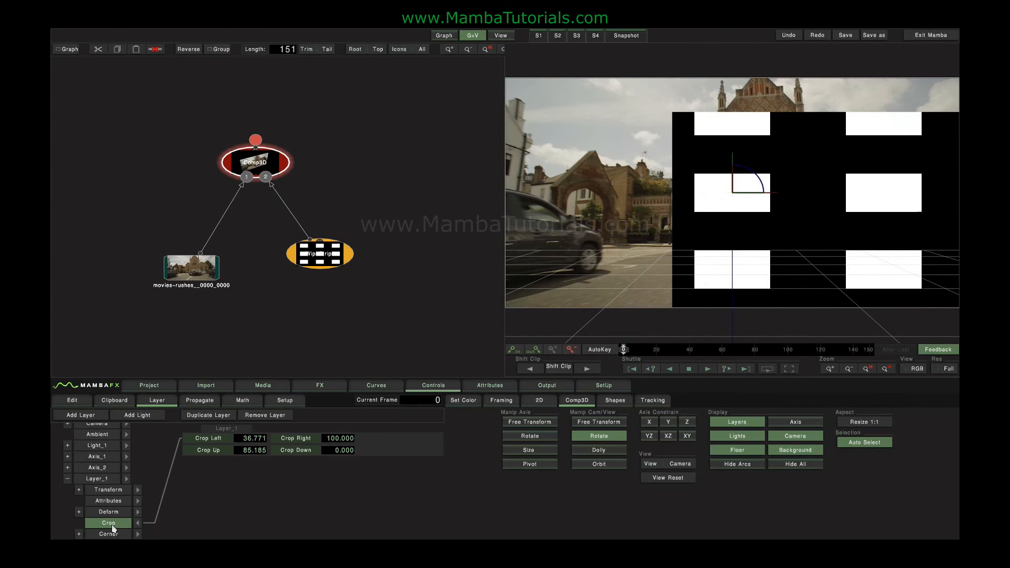
{"action": "double_click", "coordinate": [112, 526]}
{"action": "left_click", "coordinate": [137, 524]}
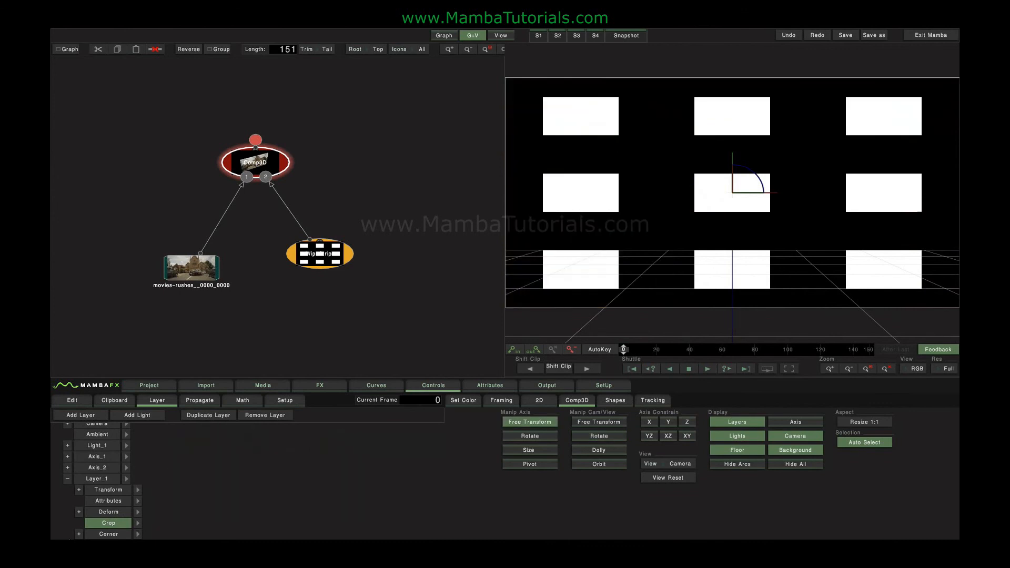
Under Corner > Tracker, set the UpLeft corner to X 34 and Y 60 to skew the plane
{"action": "left_click", "coordinate": [78, 534]}
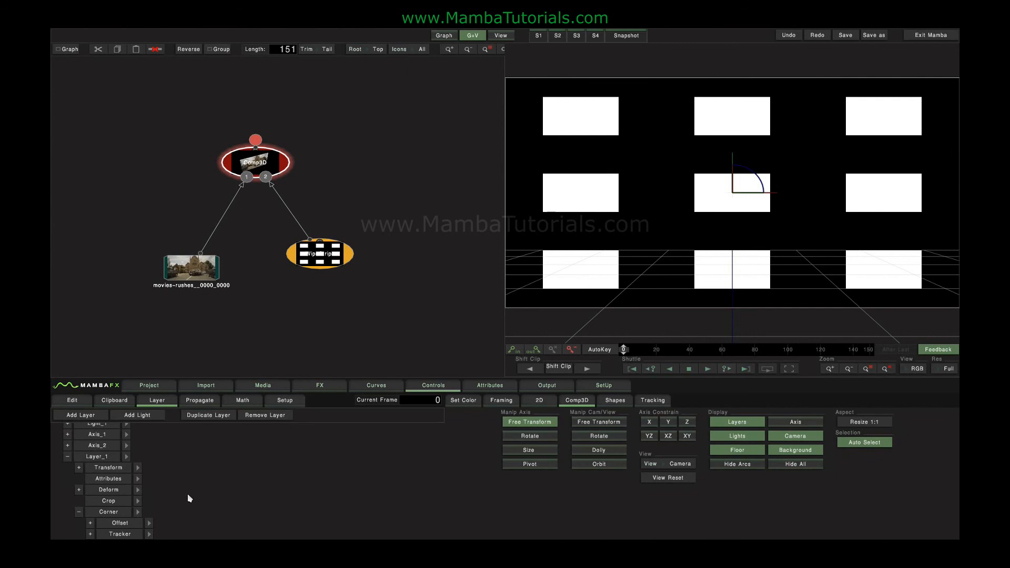
{"action": "left_click", "coordinate": [90, 534]}
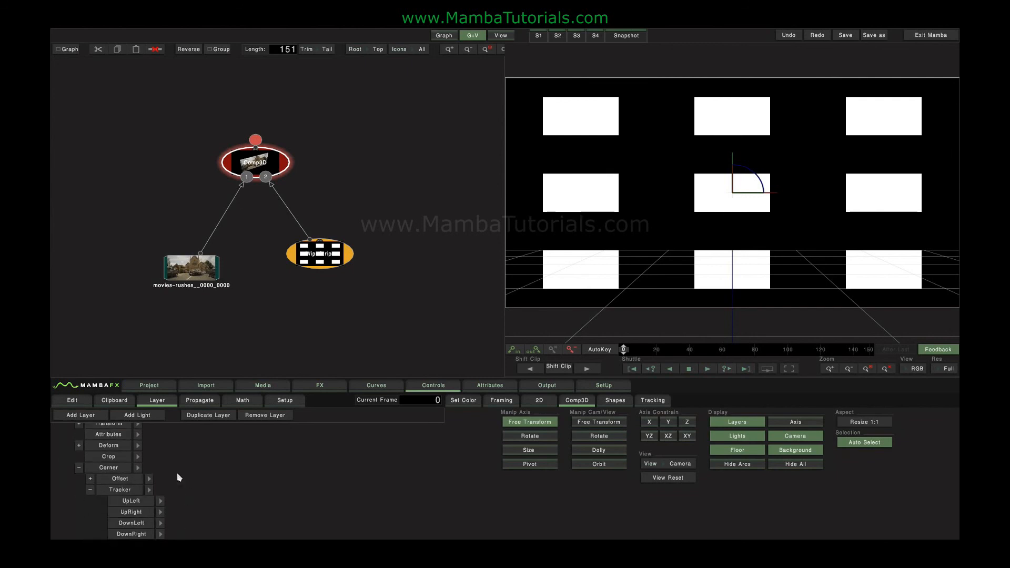
{"action": "left_click", "coordinate": [159, 501]}
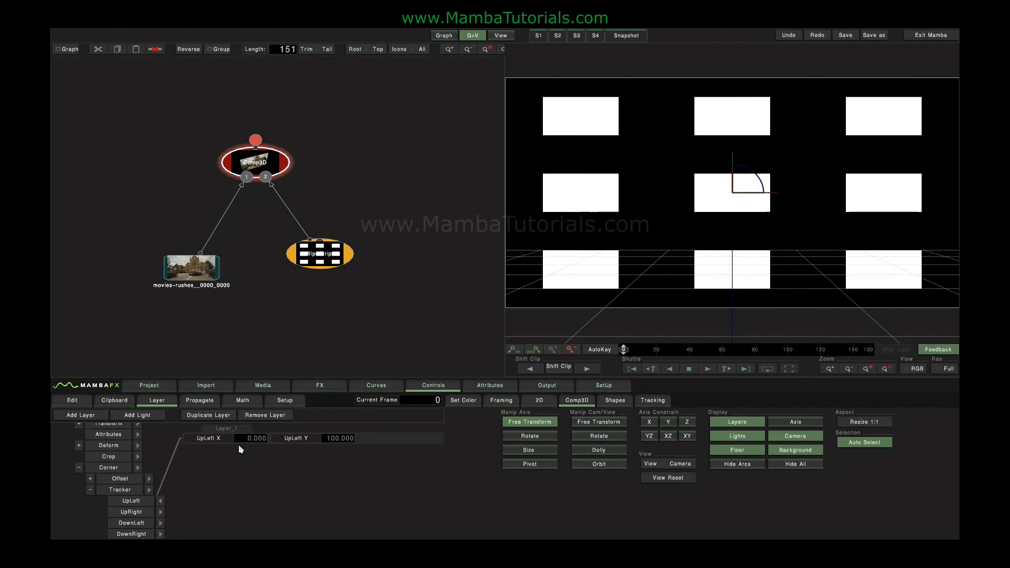
{"action": "left_click_drag", "start_coordinate": [248, 439], "coordinate": [408, 441]}
{"action": "left_click_drag", "start_coordinate": [339, 437], "coordinate": [150, 453]}
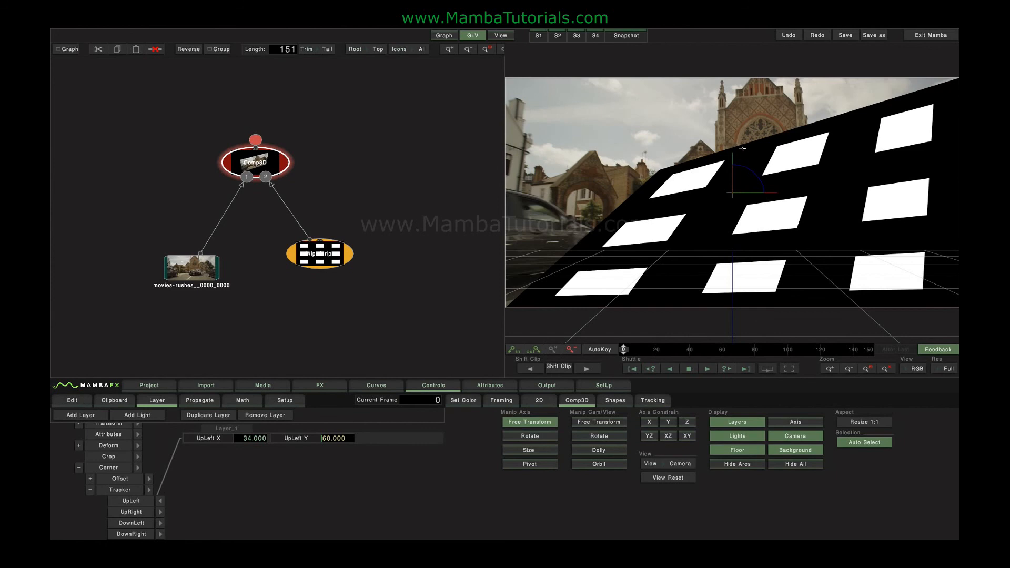
{"action": "left_click", "coordinate": [90, 491]}
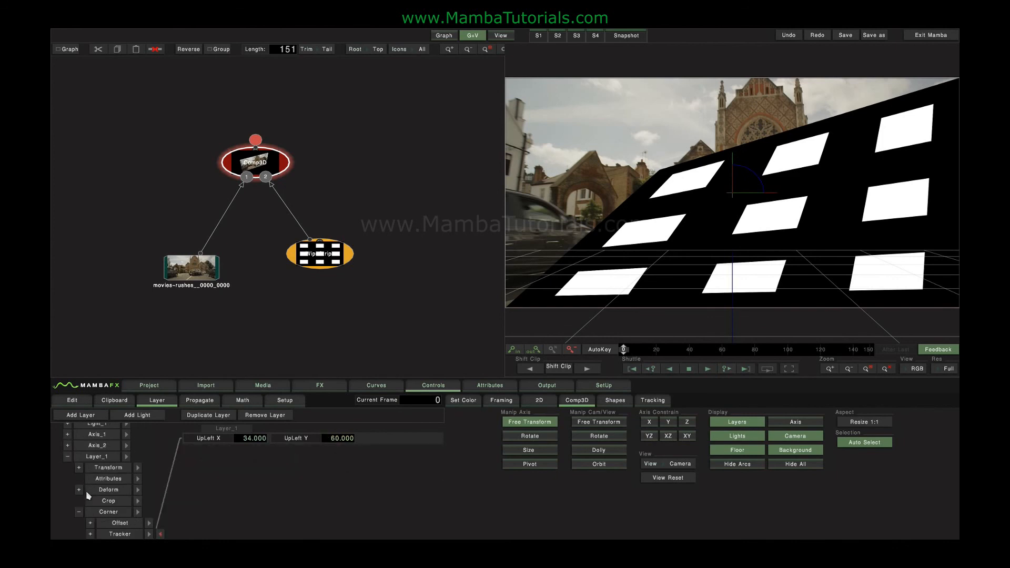
{"action": "left_click", "coordinate": [149, 522]}
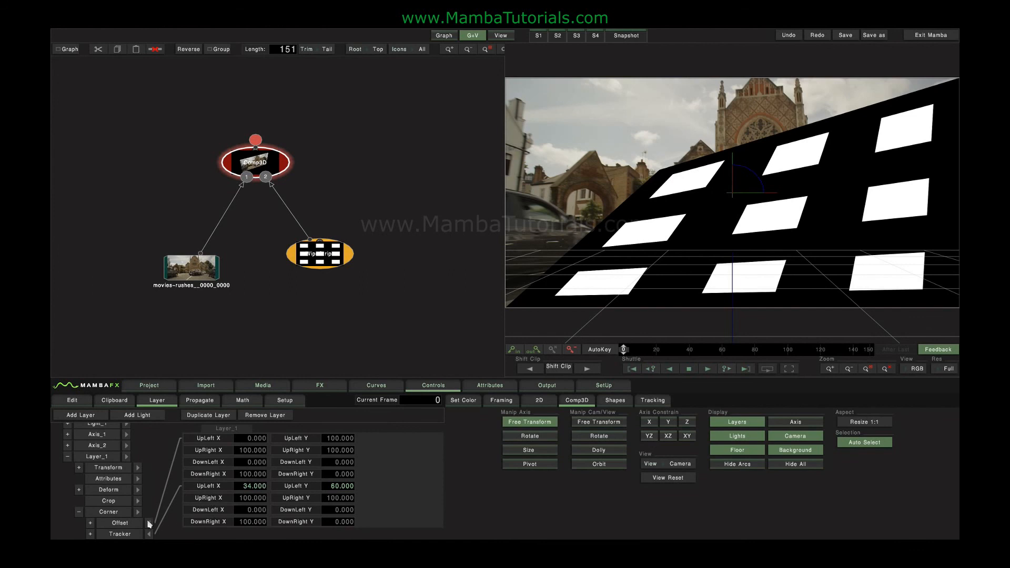
Scrub the tracked UpLeft X value, trying positions around 58, 48 and 45
{"action": "left_click", "coordinate": [130, 523]}
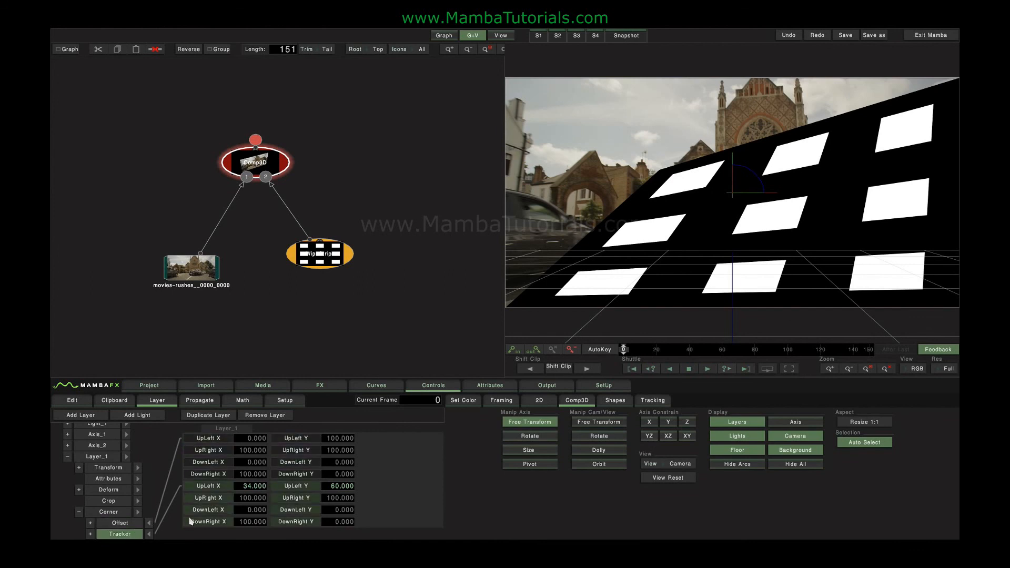
{"action": "left_click", "coordinate": [250, 489]}
{"action": "left_click_drag", "start_coordinate": [250, 489], "coordinate": [336, 490]}
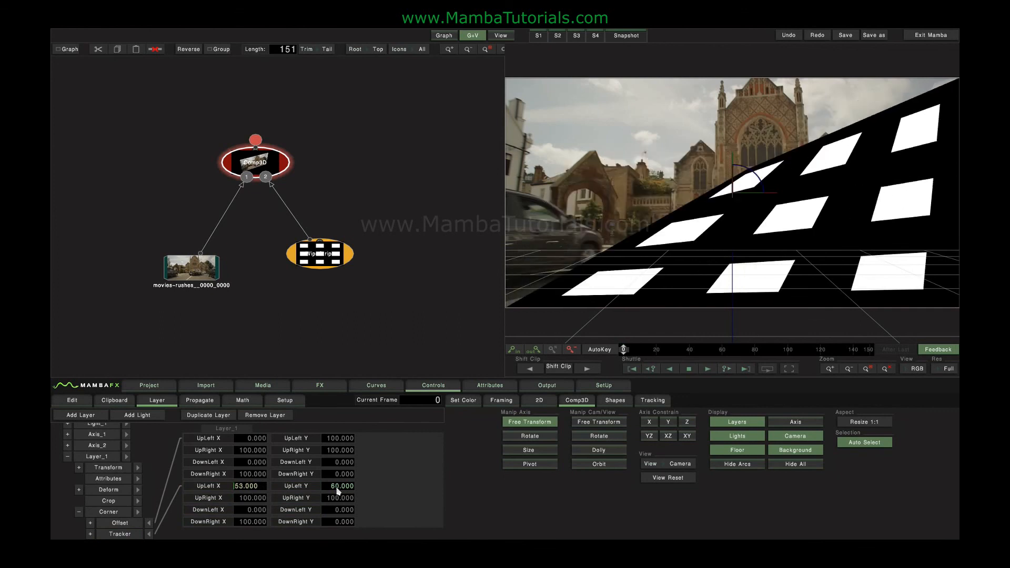
{"action": "left_click_drag", "start_coordinate": [248, 489], "coordinate": [205, 478]}
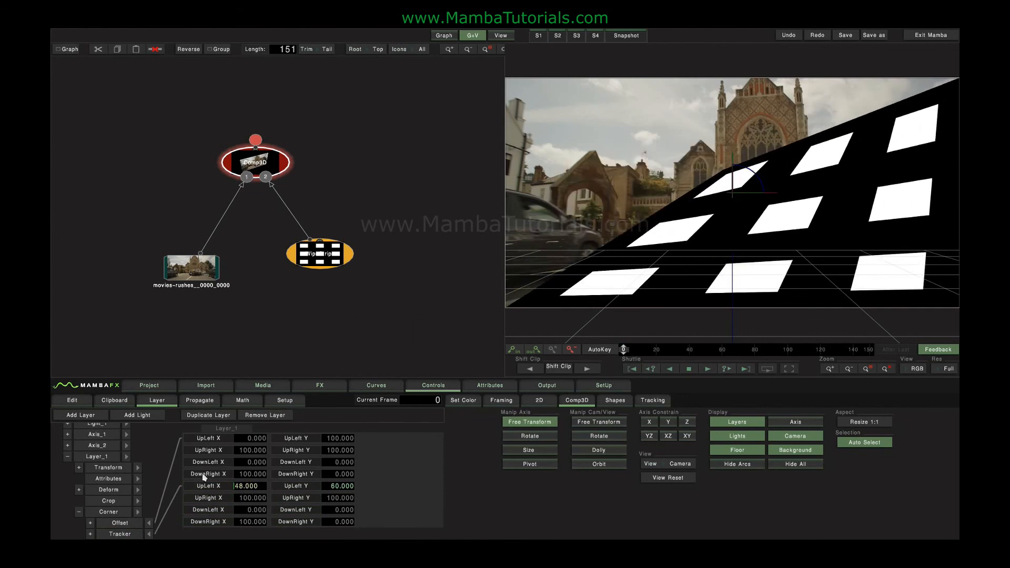
{"action": "left_click", "coordinate": [244, 440]}
{"action": "left_click_drag", "start_coordinate": [245, 486], "coordinate": [252, 490]}
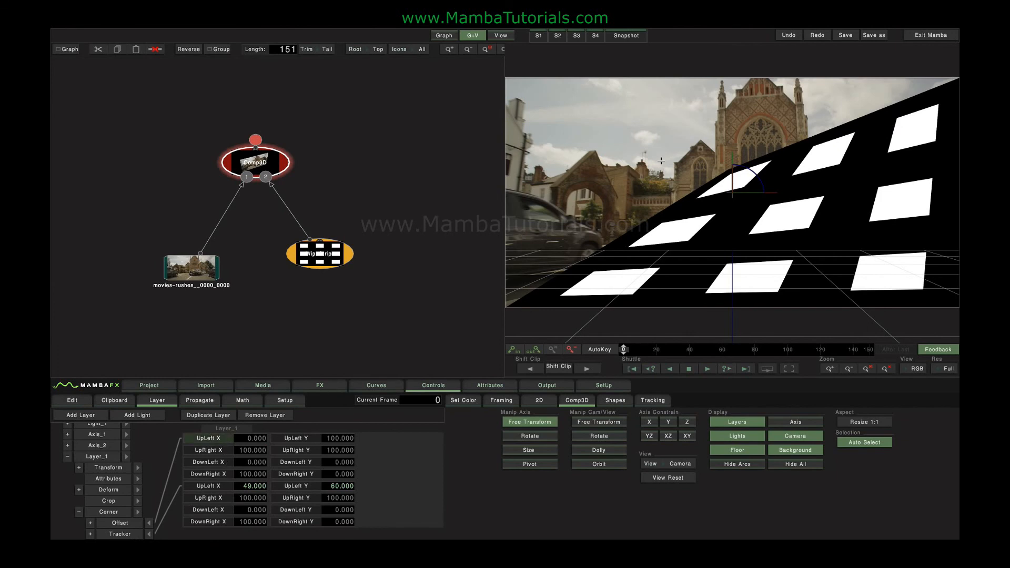
Set the corner offset UpLeft X to 50 and the tracked UpLeft X to 43
{"action": "left_click", "coordinate": [246, 439]}
{"action": "type", "text": "50"}
{"action": "key", "text": "Return"}
{"action": "mouse_move", "coordinate": [257, 486]}
{"action": "left_mouse_down"}
{"action": "mouse_move", "coordinate": [223, 483]}
{"action": "mouse_move", "coordinate": [244, 484]}
{"action": "left_mouse_up"}
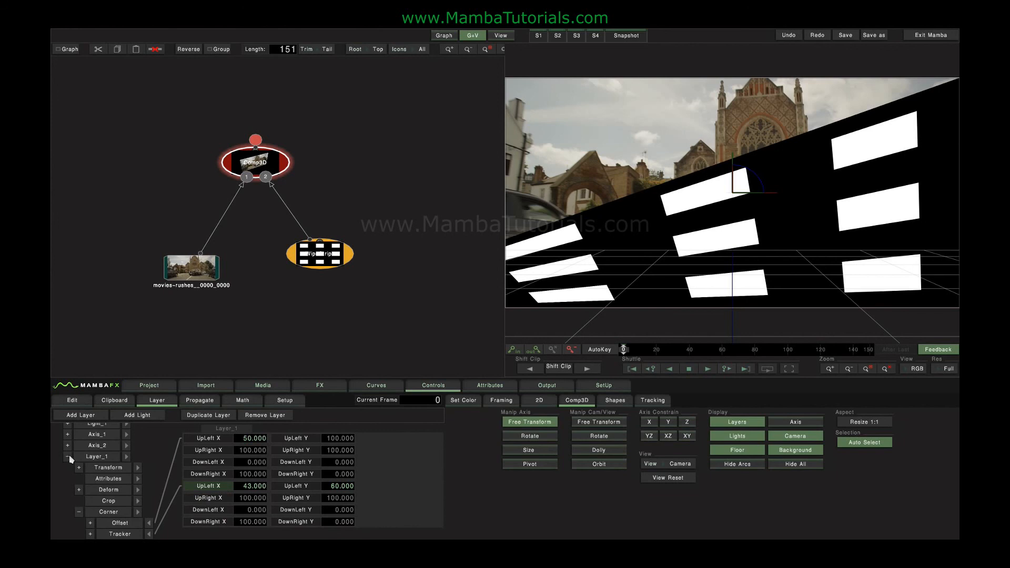
{"action": "left_click", "coordinate": [104, 513]}
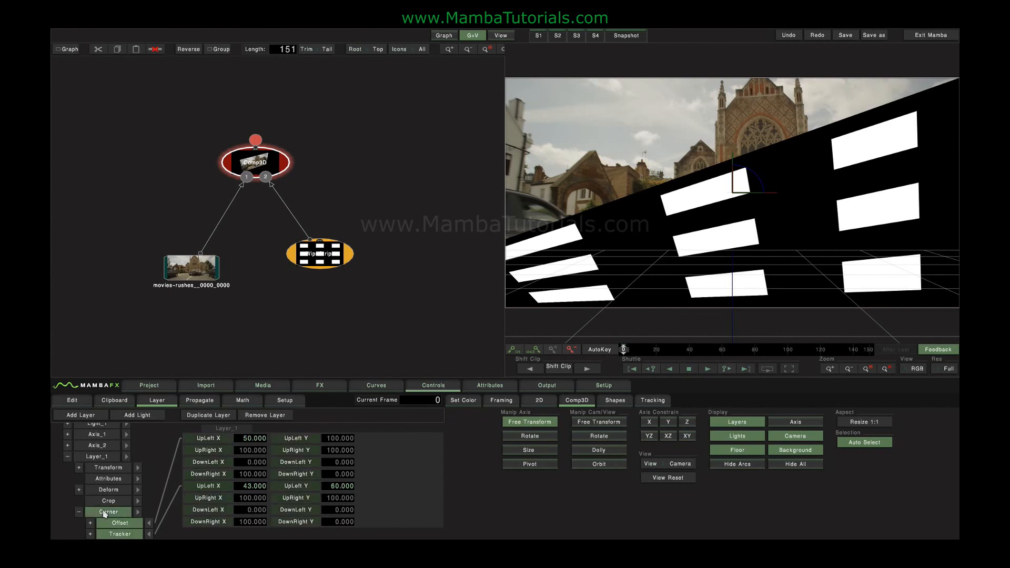